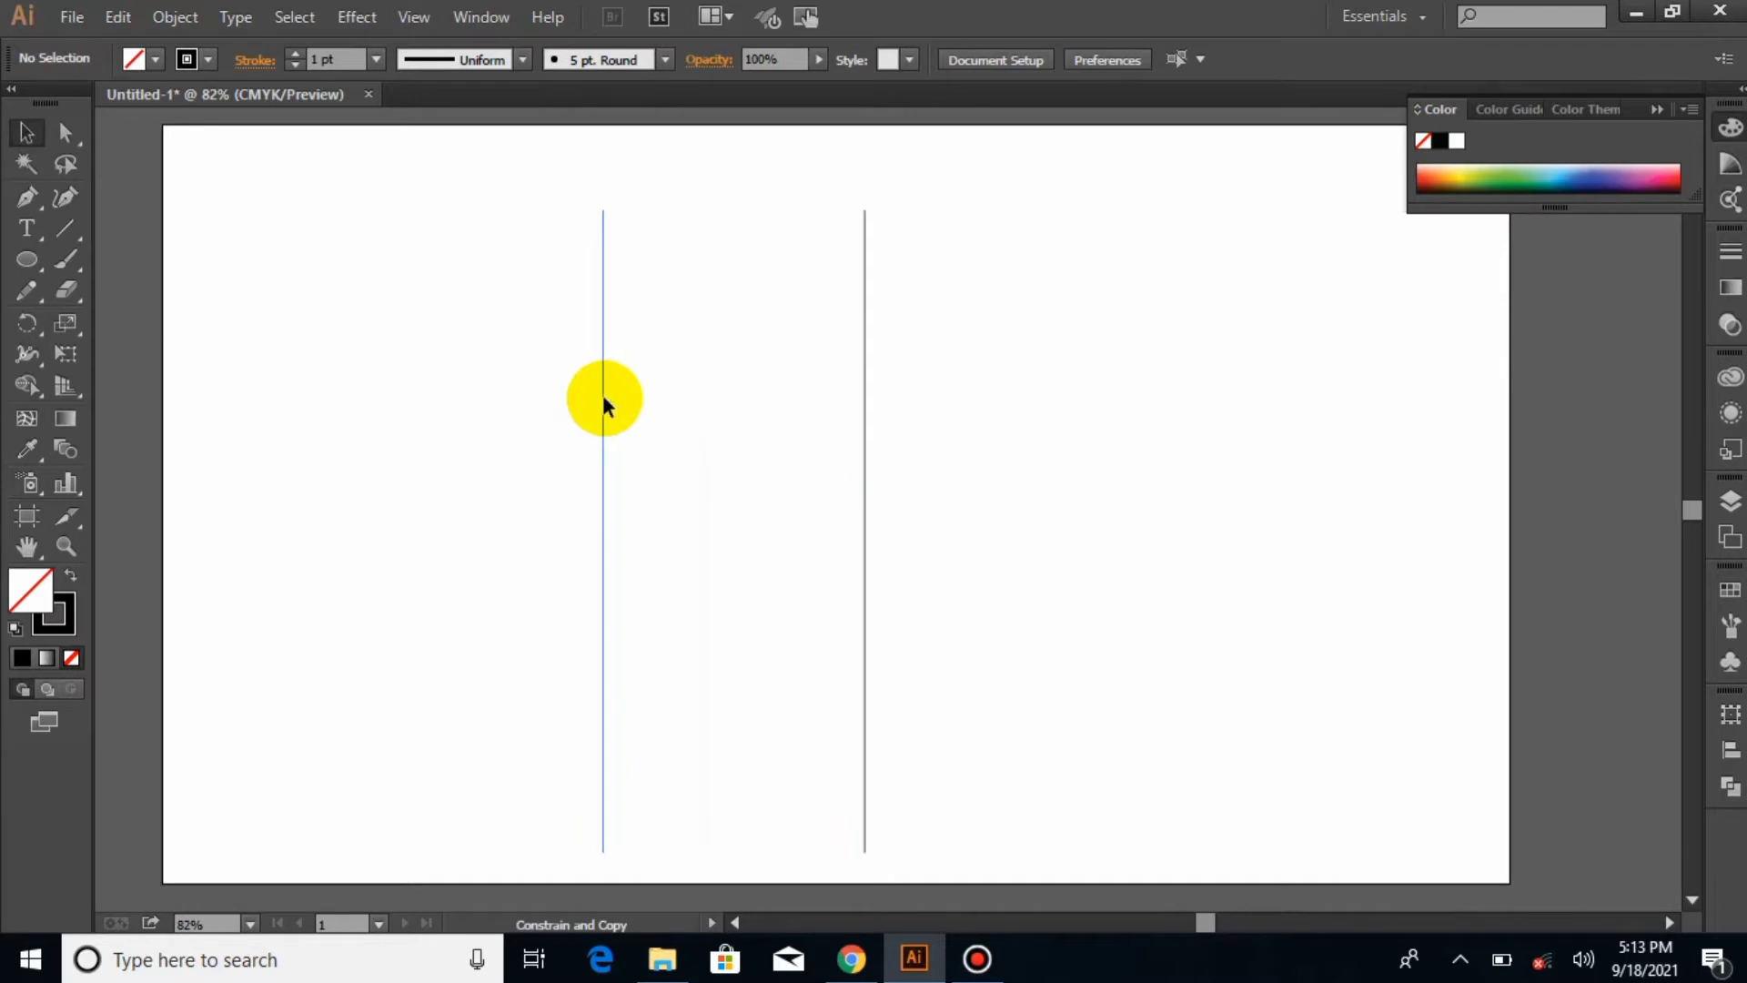
# Draw a rectangle about 249 pt wide and 111 pt high spanning the gap between the two vertical lines
pyautogui.click(743, 514)
pyautogui.moveTo(25, 266); pyautogui.dragTo(155, 257)
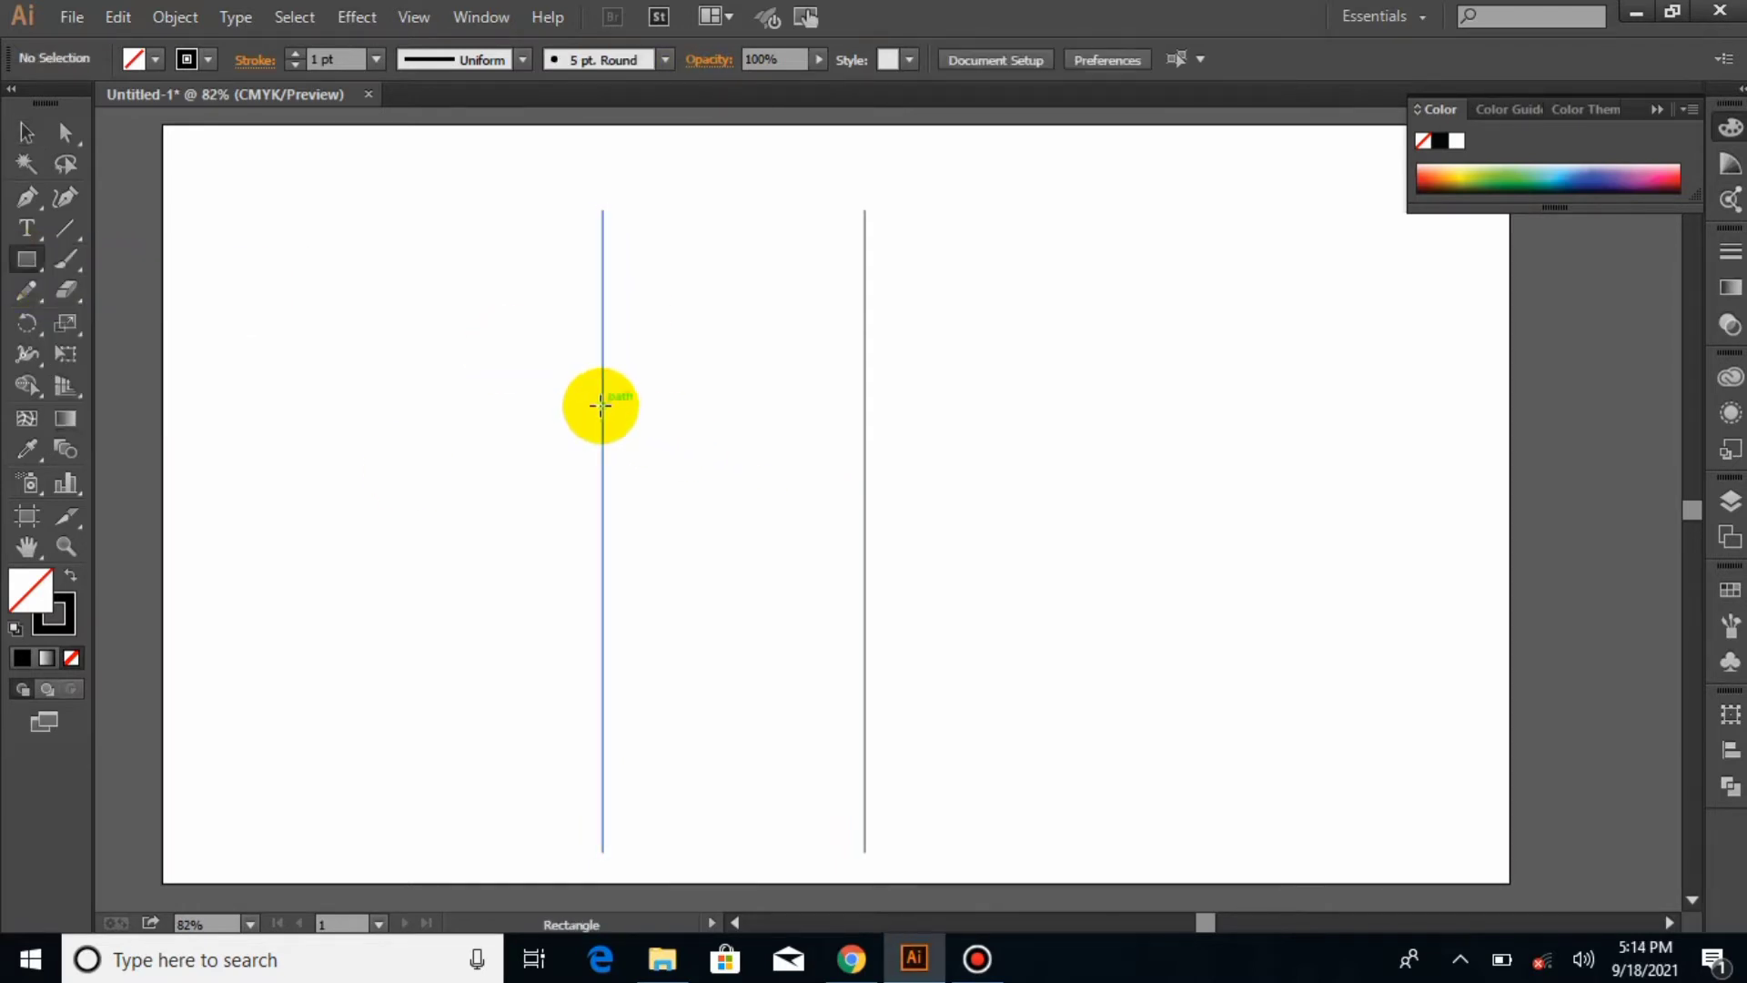
pyautogui.moveTo(603, 405); pyautogui.dragTo(864, 521)
pyautogui.click(26, 132)
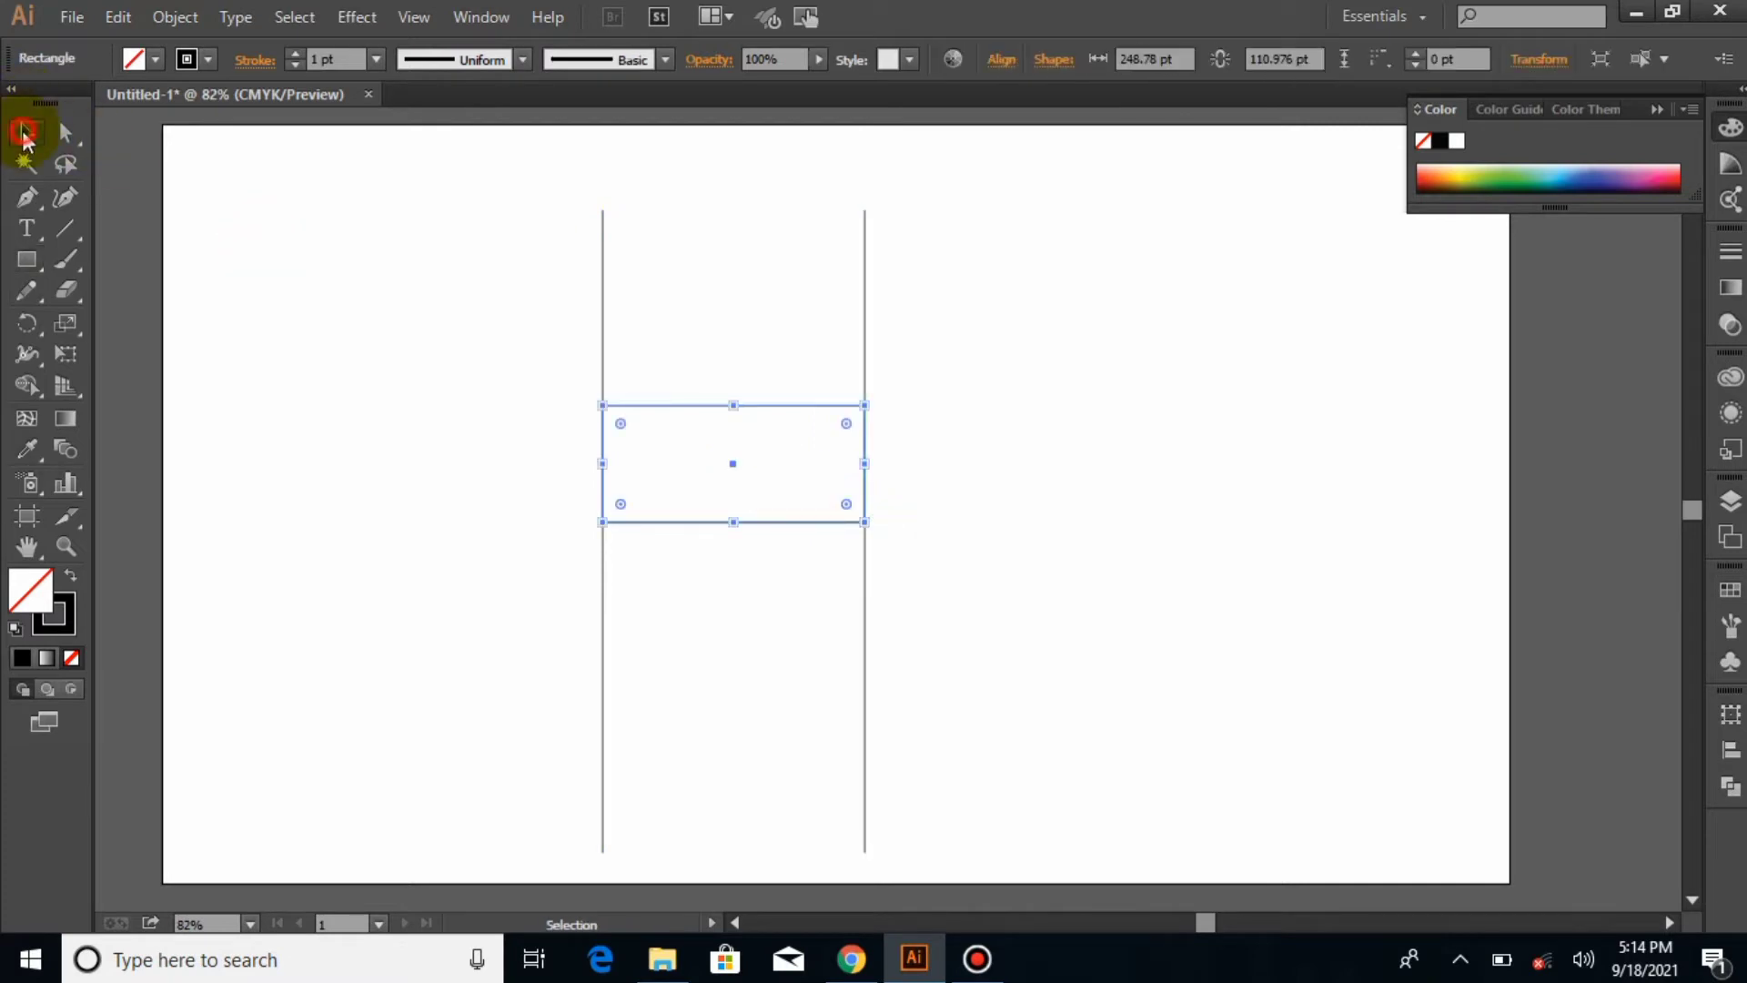
pyautogui.click(741, 428)
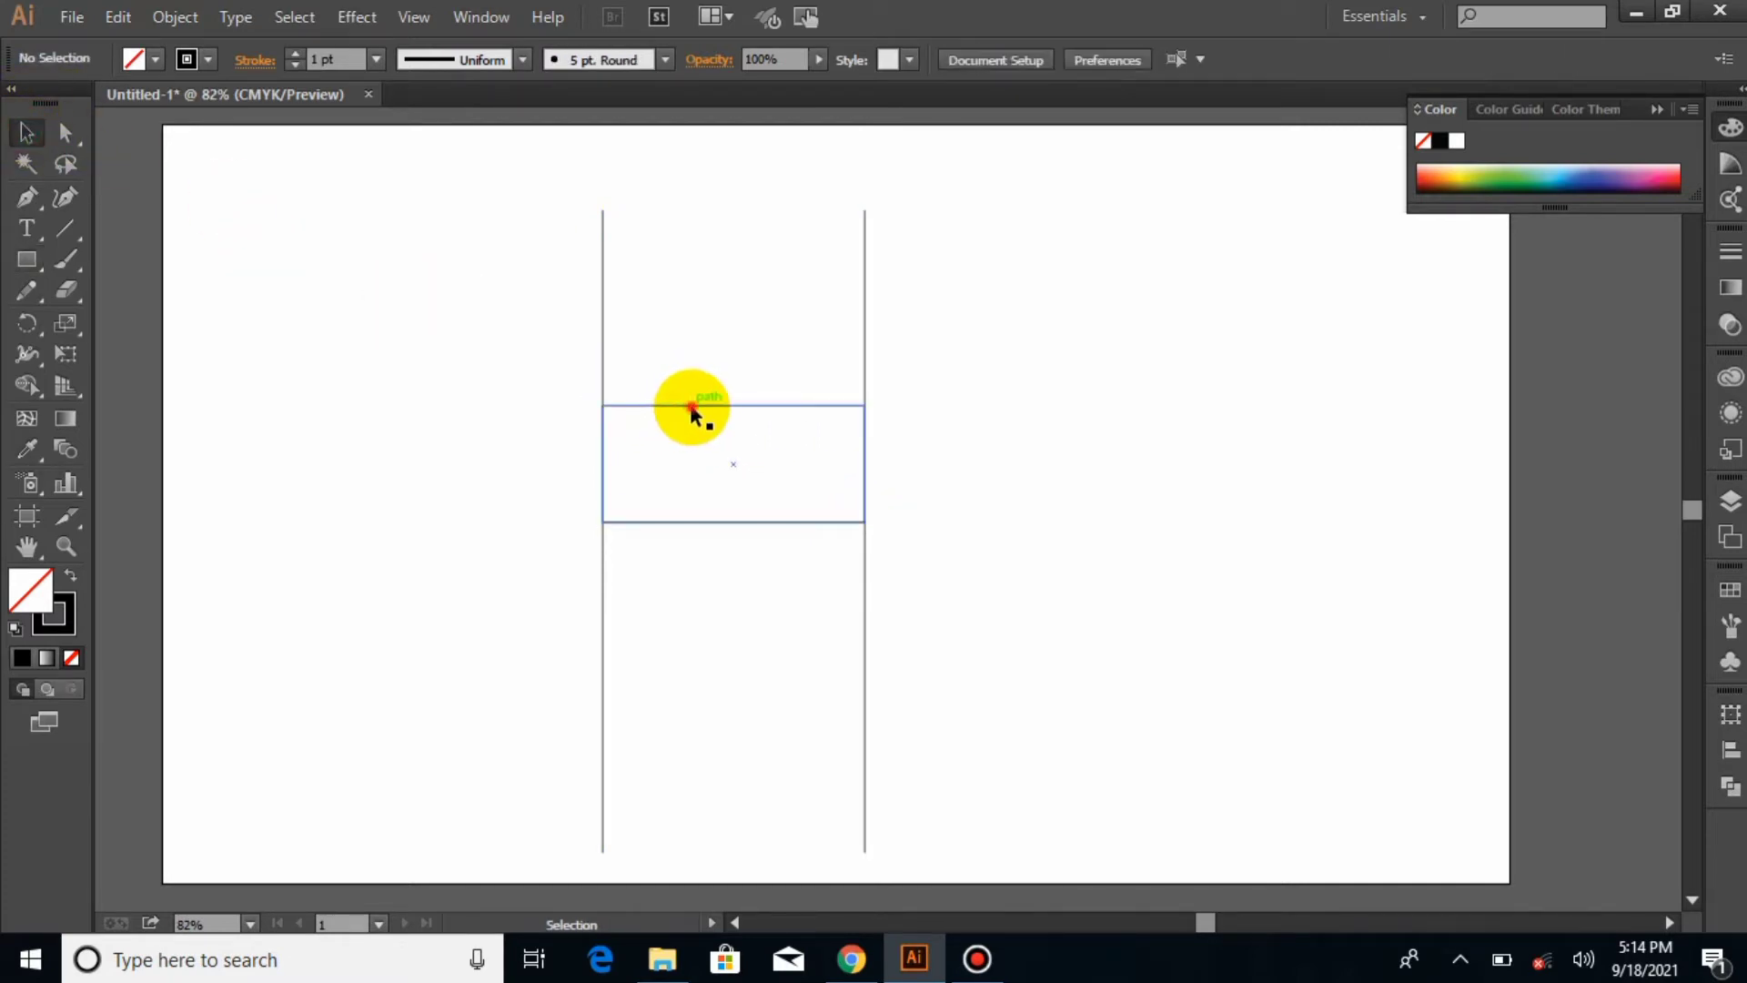
# Using the rectangle as a spacer, copy each vertical line outward by half the rectangle's width, and remove the rectangle
pyautogui.moveTo(692, 407); pyautogui.dragTo(997, 355)
pyautogui.moveTo(802, 396); pyautogui.dragTo(538, 405)
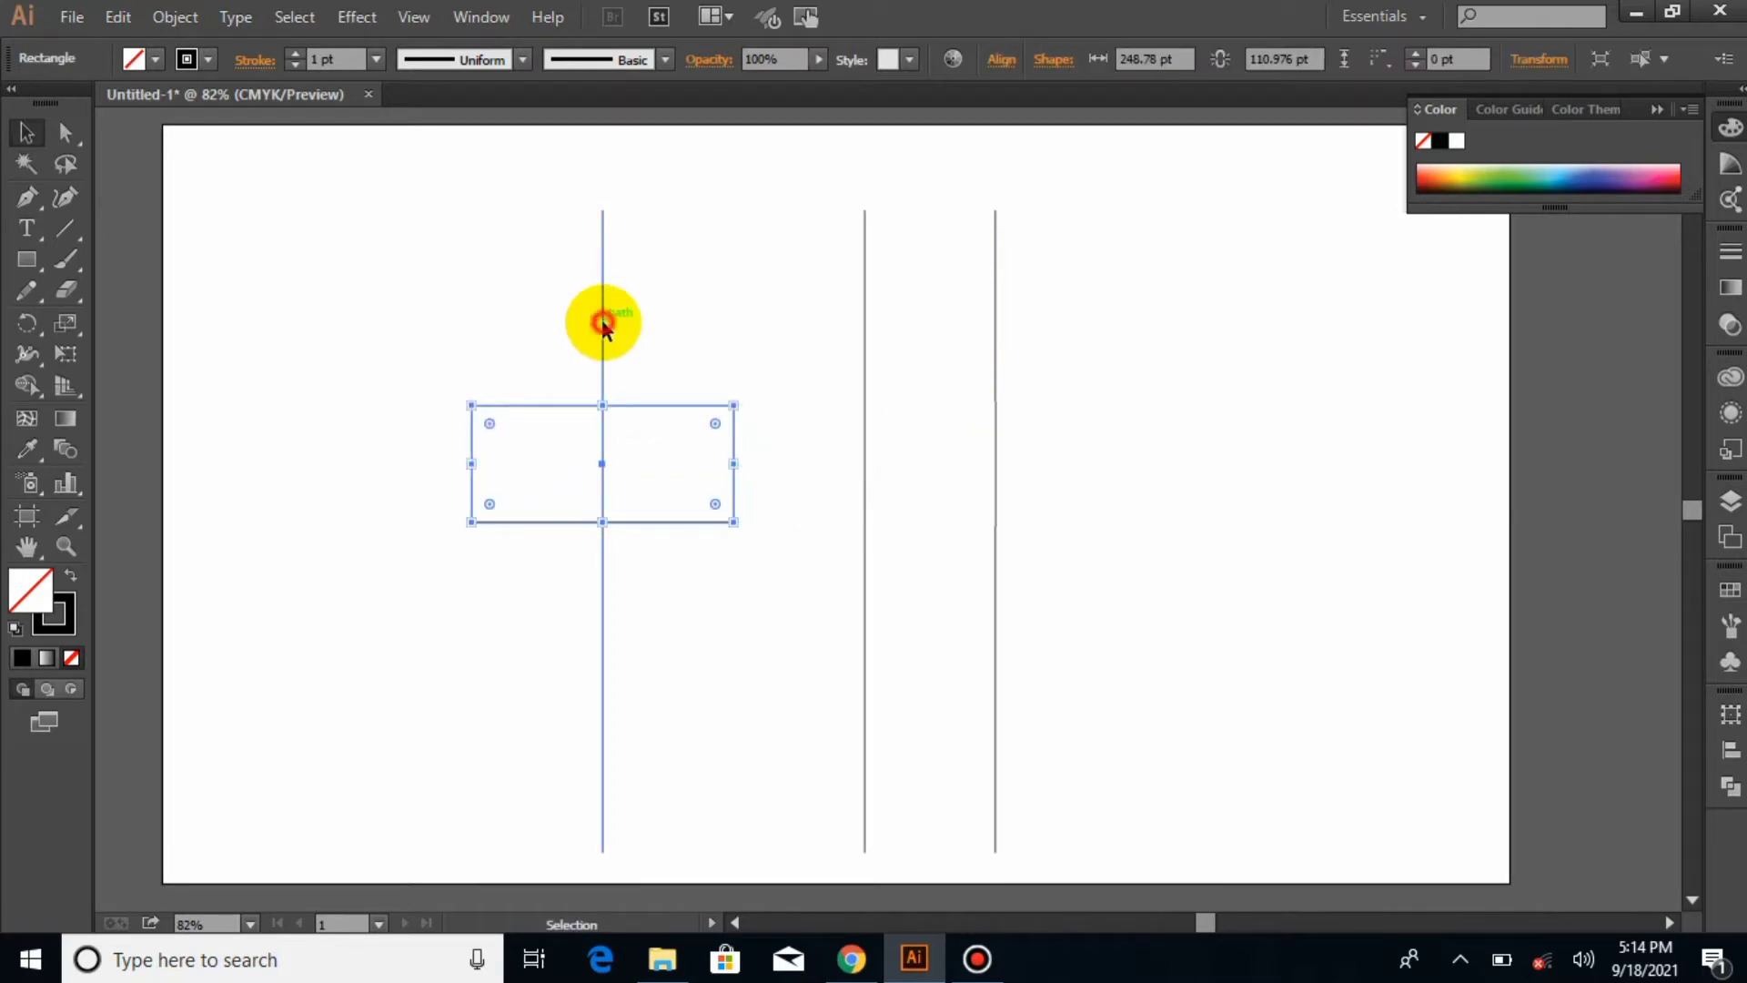
pyautogui.moveTo(602, 320); pyautogui.dragTo(472, 318)
pyautogui.click(714, 309)
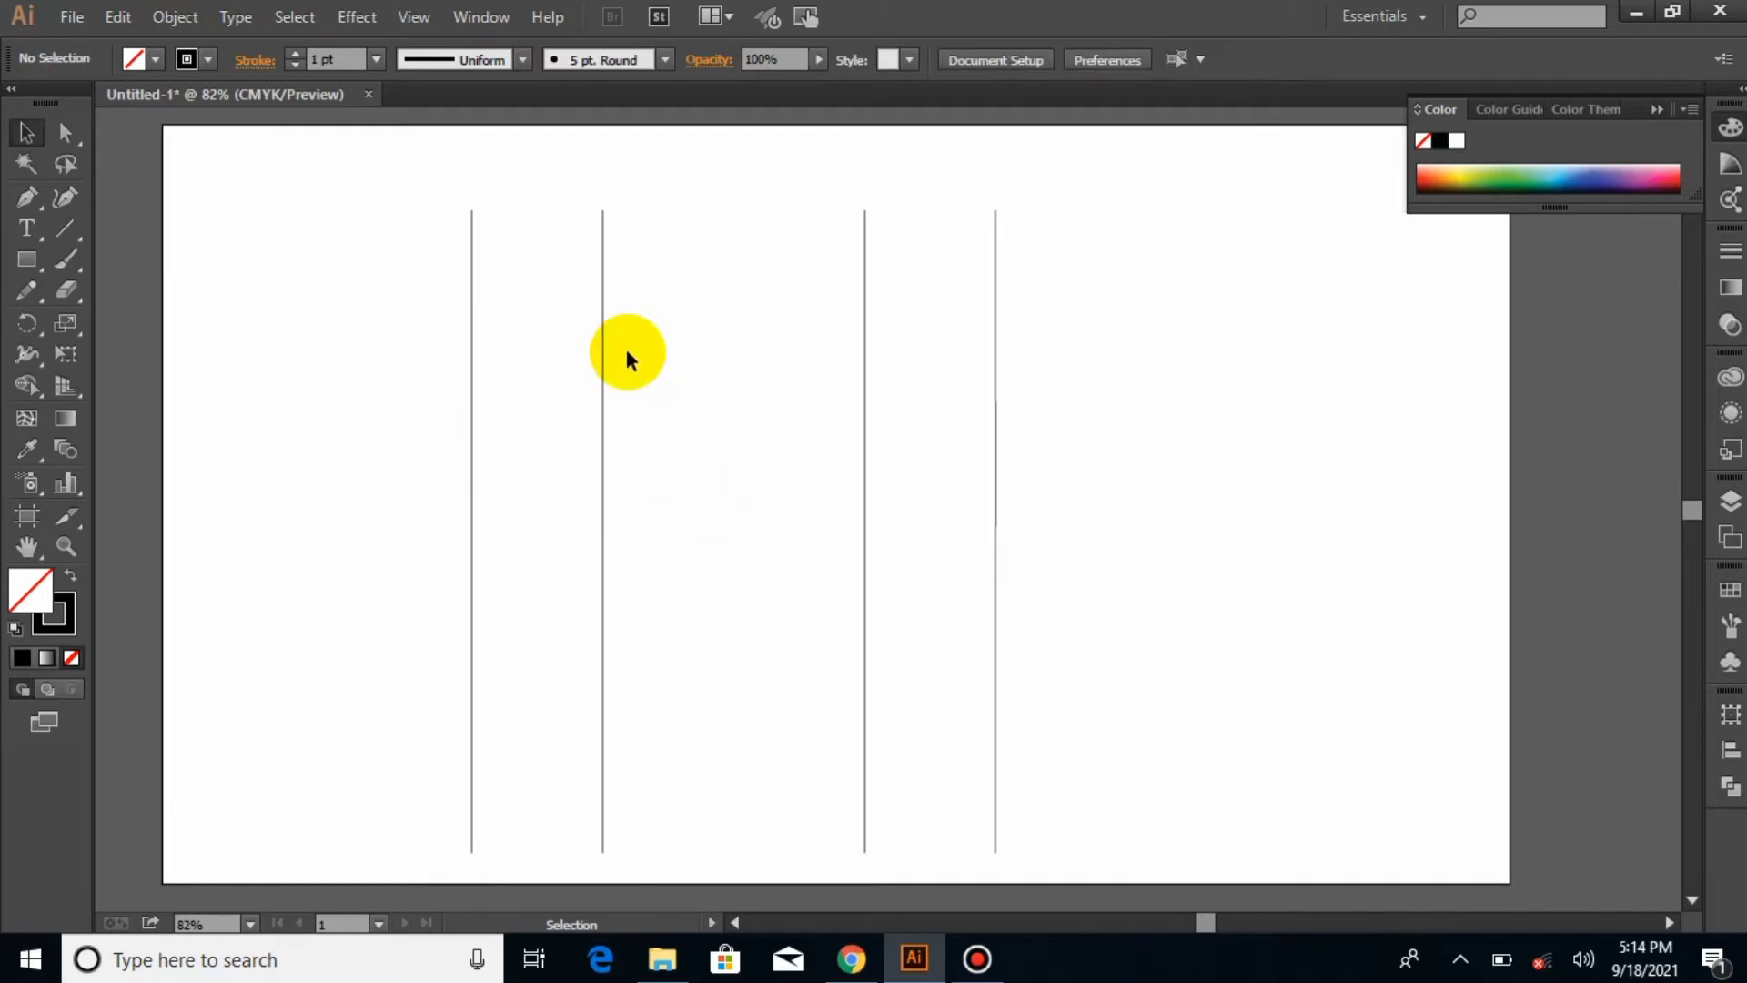
# Nudge all four vertical lines slightly upward together
pyautogui.moveTo(422, 205); pyautogui.dragTo(1027, 471)
pyautogui.press('Up')
pyautogui.press('Up')
pyautogui.press('Up')
pyautogui.press('Up')
pyautogui.press('Up')
pyautogui.press('Up')
pyautogui.press('Up')
pyautogui.press('Up')
pyautogui.press('Up')
pyautogui.press('Up')
pyautogui.press('Up')
pyautogui.press('Up')
pyautogui.press('Up')
pyautogui.press('Up')
pyautogui.press('Up')
pyautogui.press('Up')
pyautogui.press('Up')
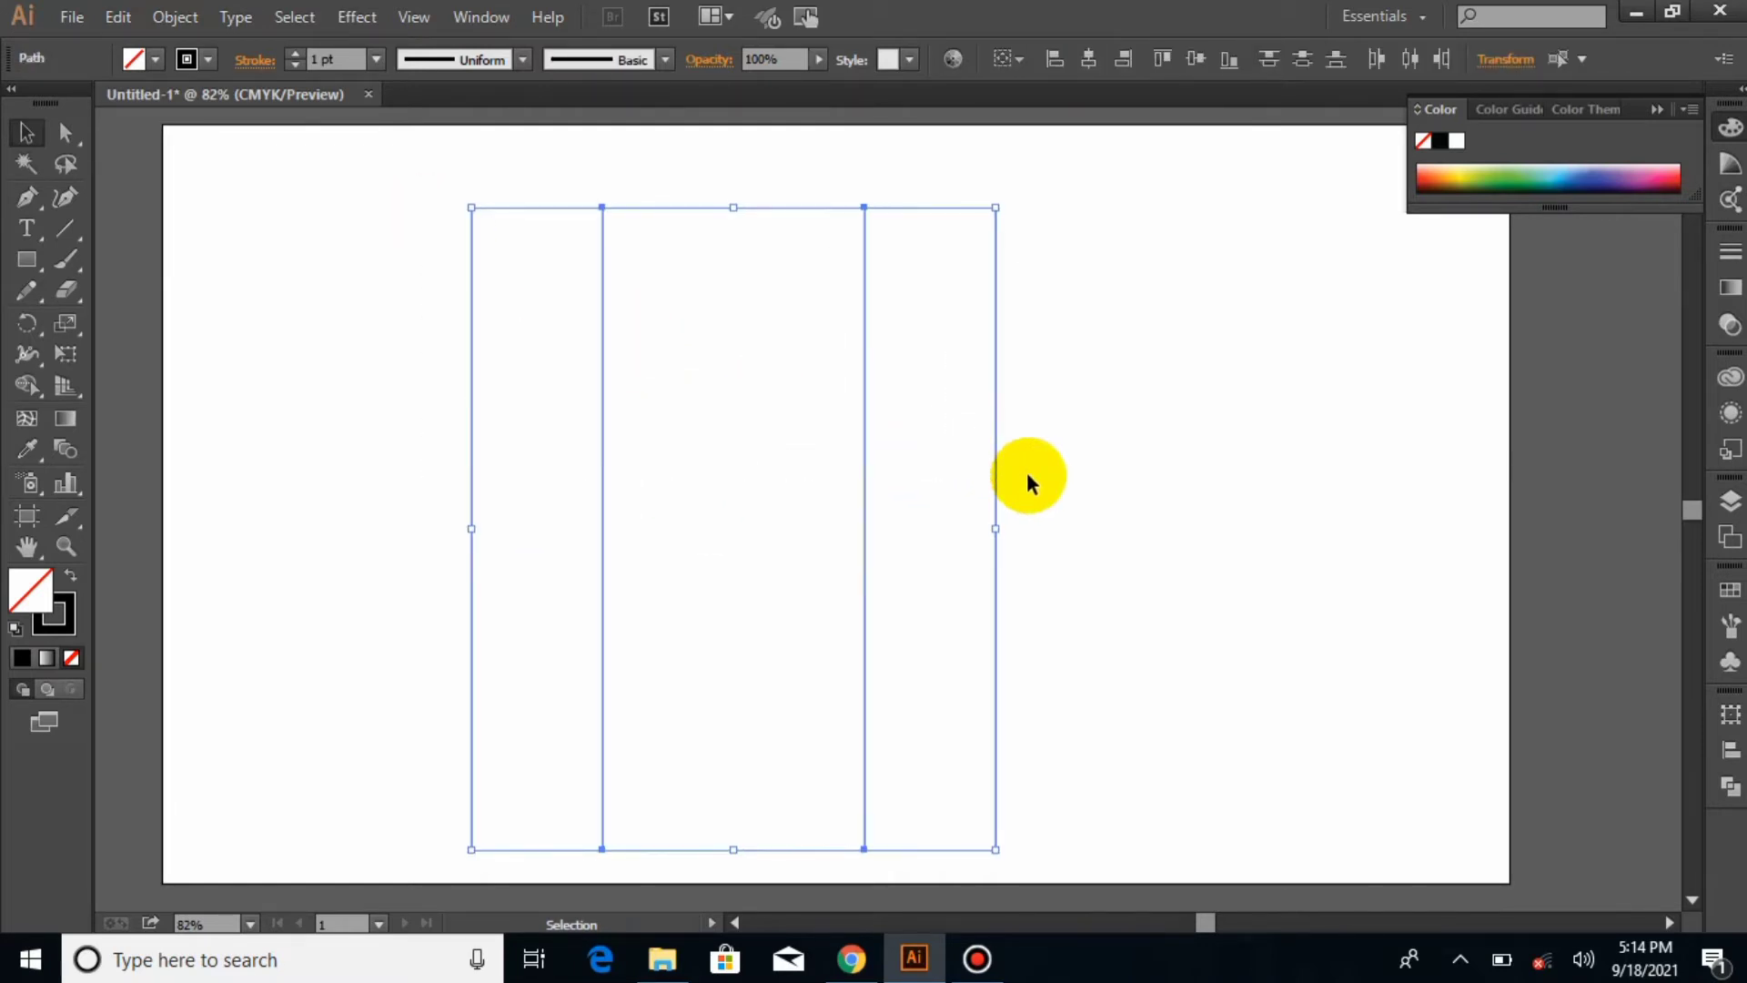
pyautogui.click(1128, 517)
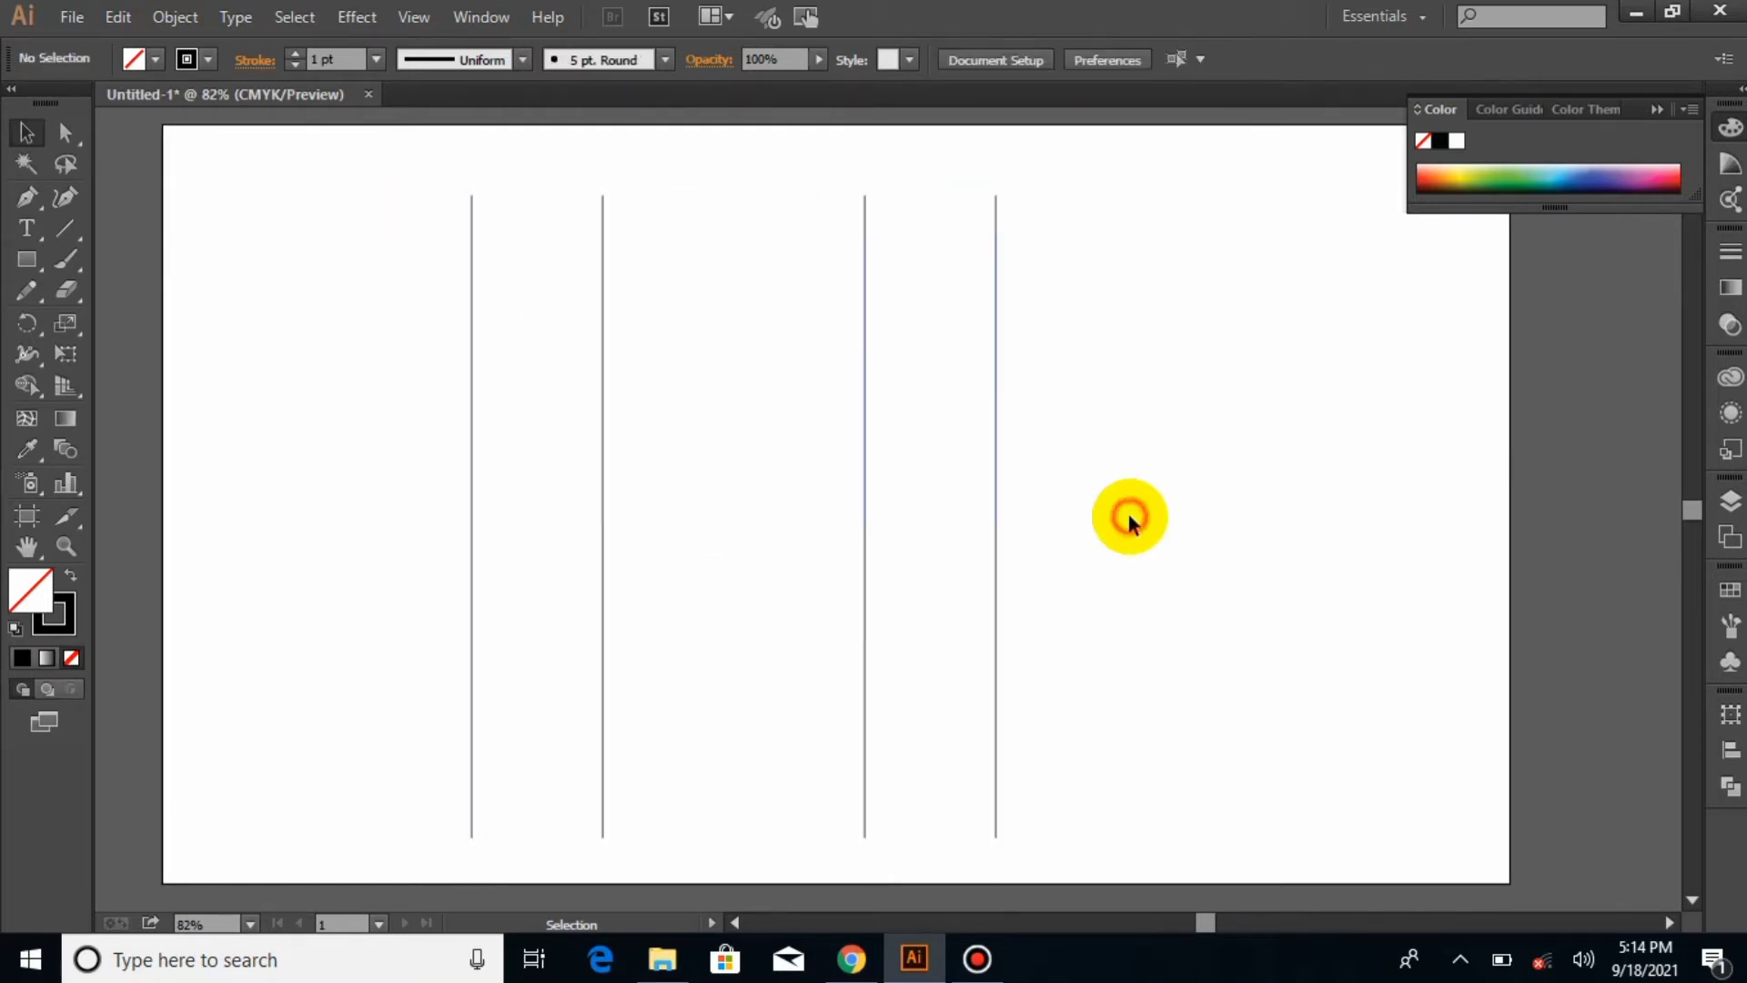
# Copy the two rightmost vertical lines, paste them in place, and rotate the pasted pair 90° to horizontal
pyautogui.moveTo(817, 196); pyautogui.dragTo(1071, 353)
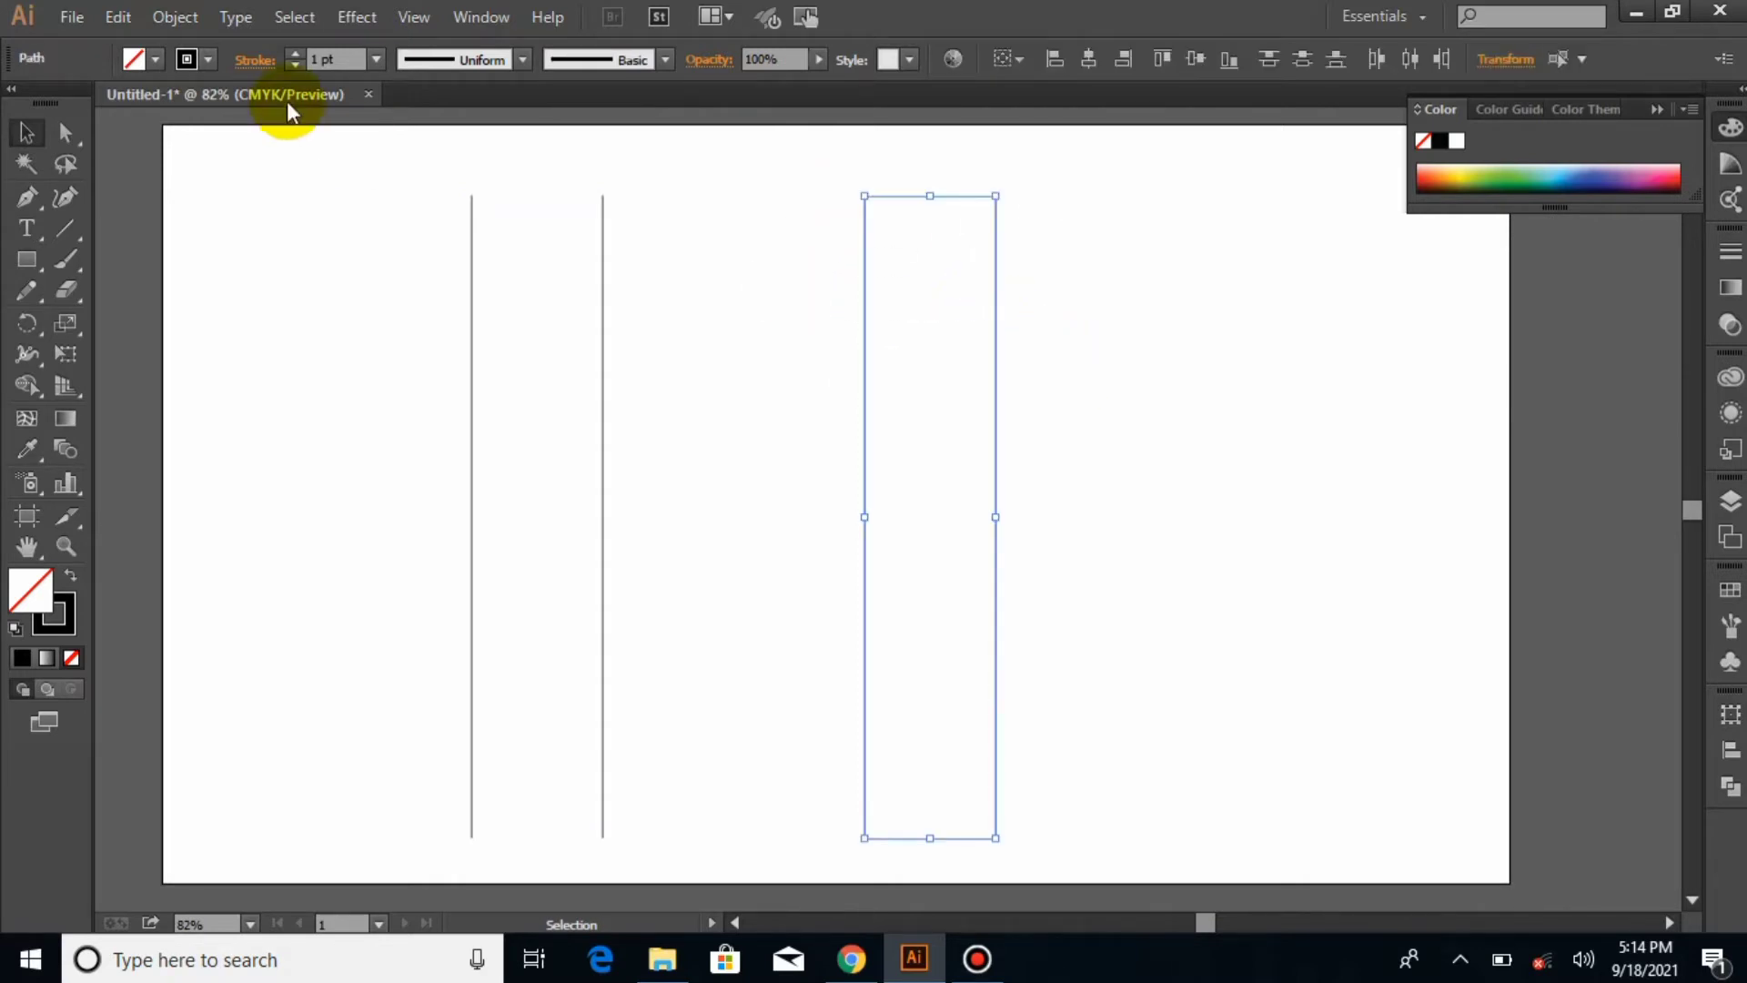
pyautogui.click(118, 16)
pyautogui.click(168, 143)
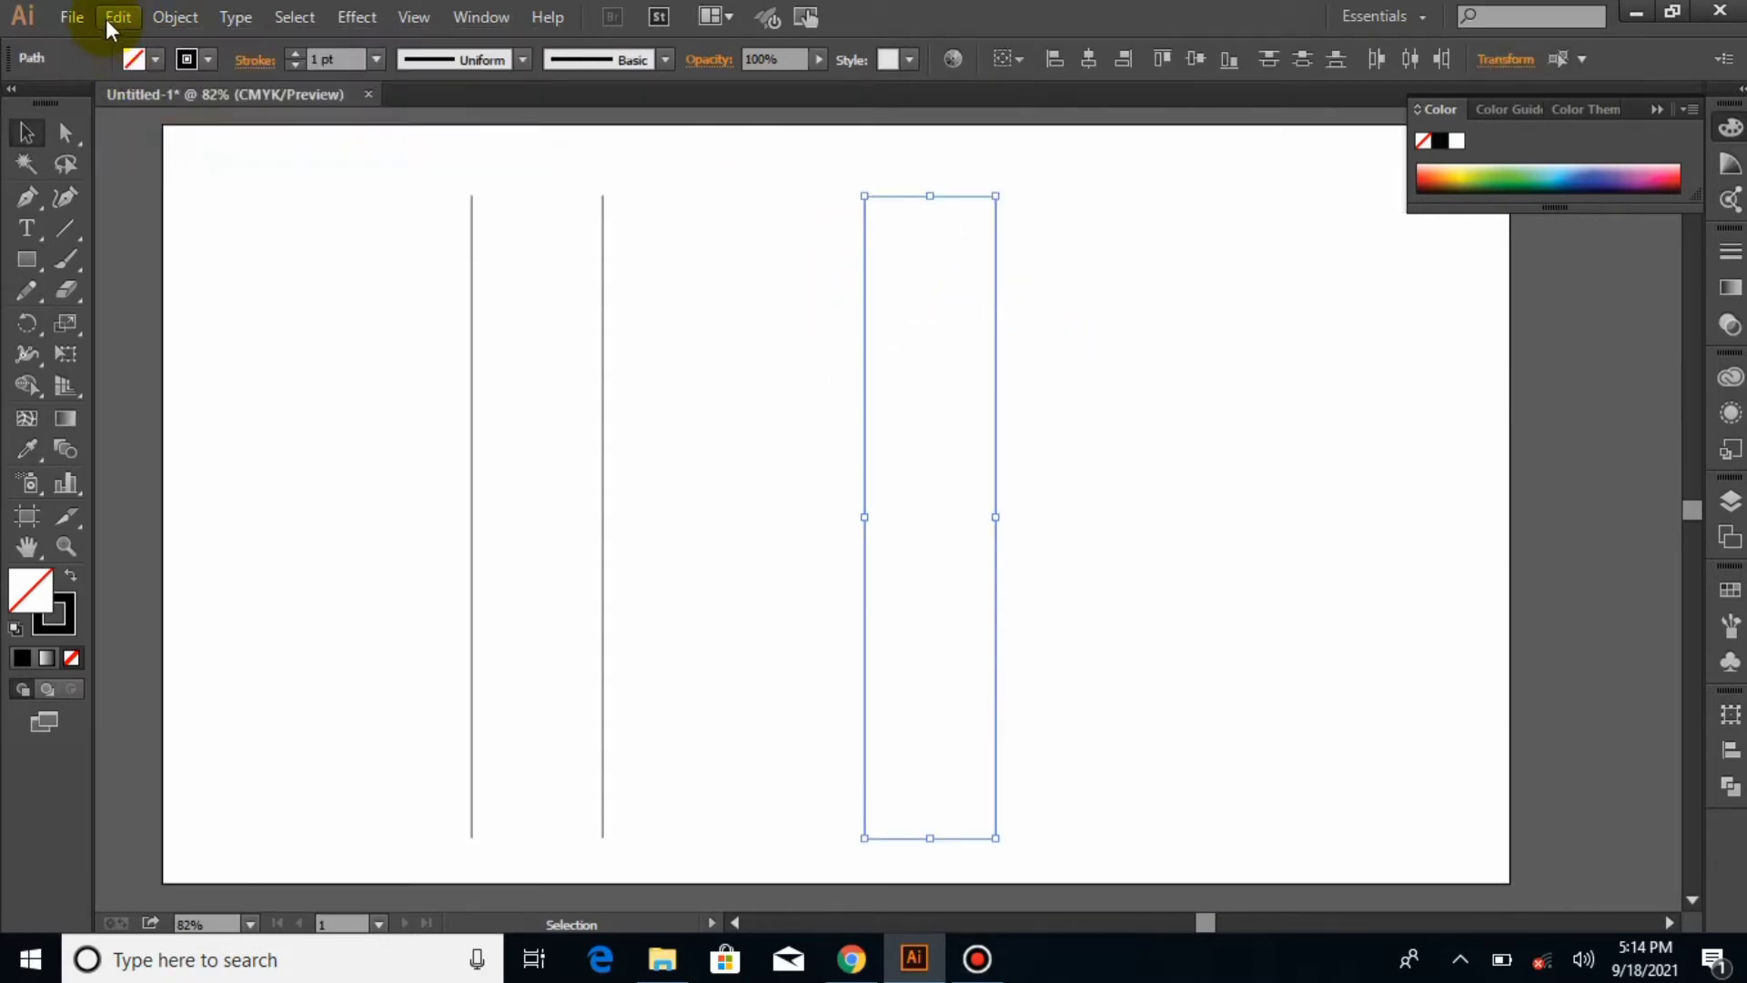
pyautogui.click(107, 18)
pyautogui.click(214, 256)
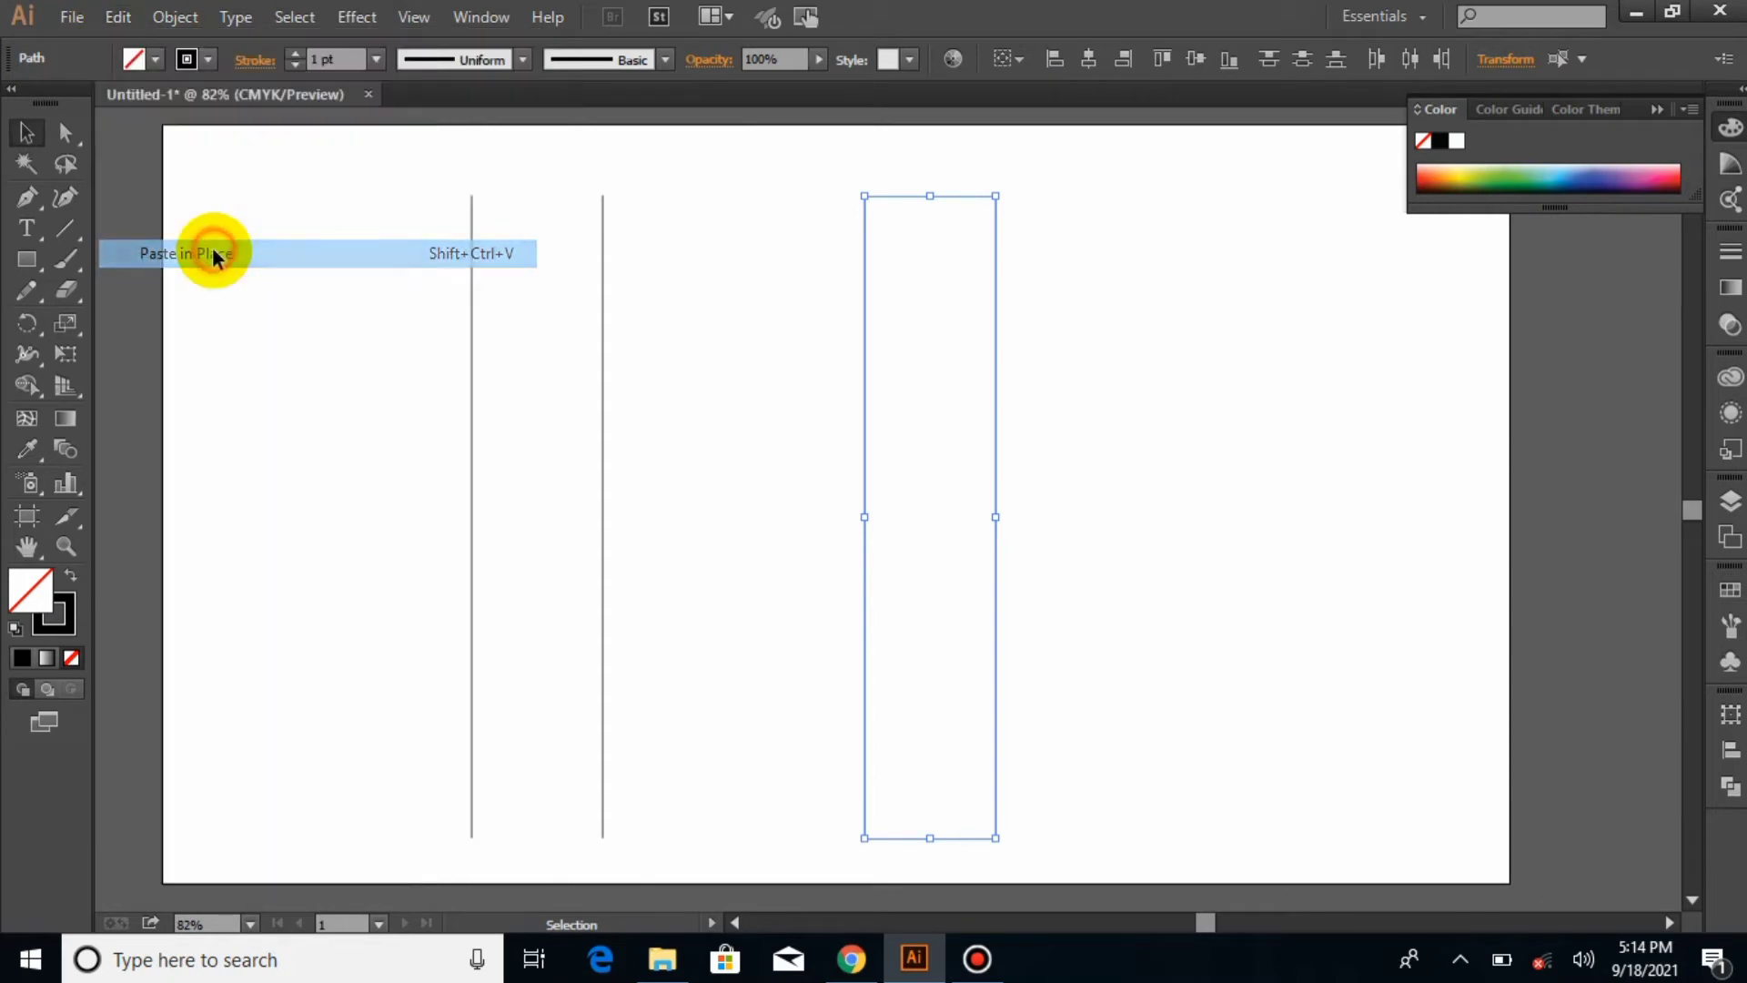
pyautogui.moveTo(1009, 194); pyautogui.dragTo(1149, 507)
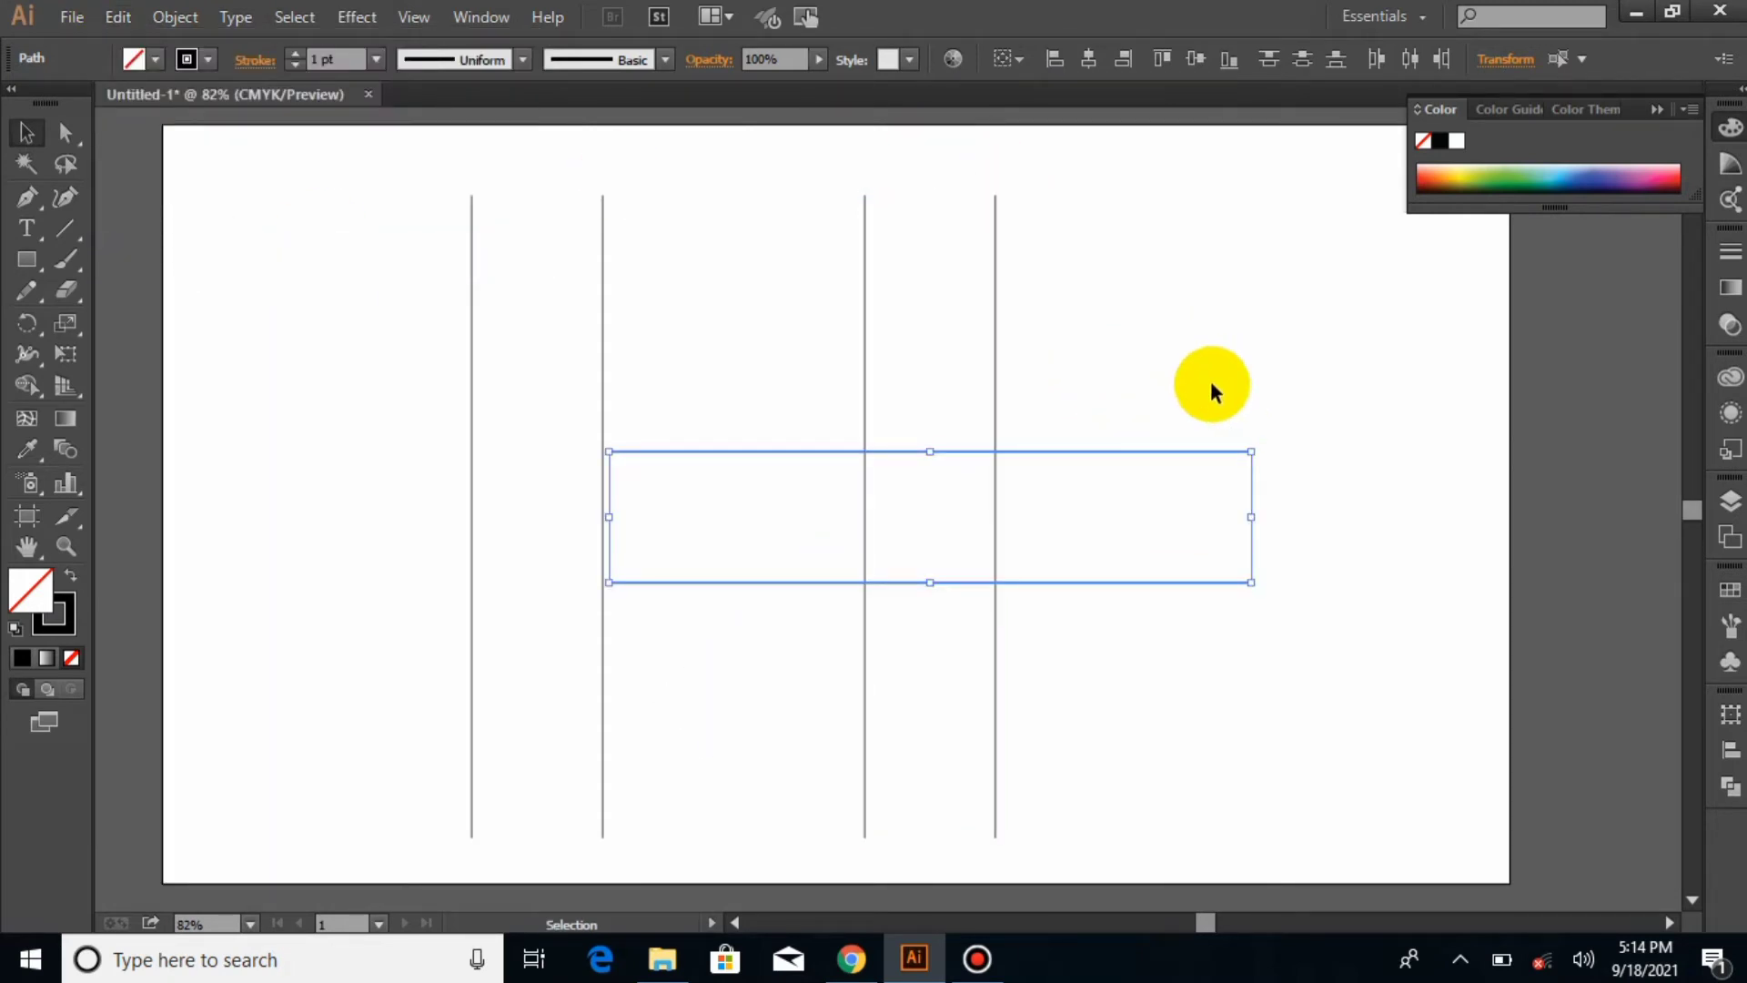
# Move the horizontal pair across the upper part of the four vertical lines and nudge it right to centre it
pyautogui.moveTo(1113, 379); pyautogui.dragTo(1214, 619)
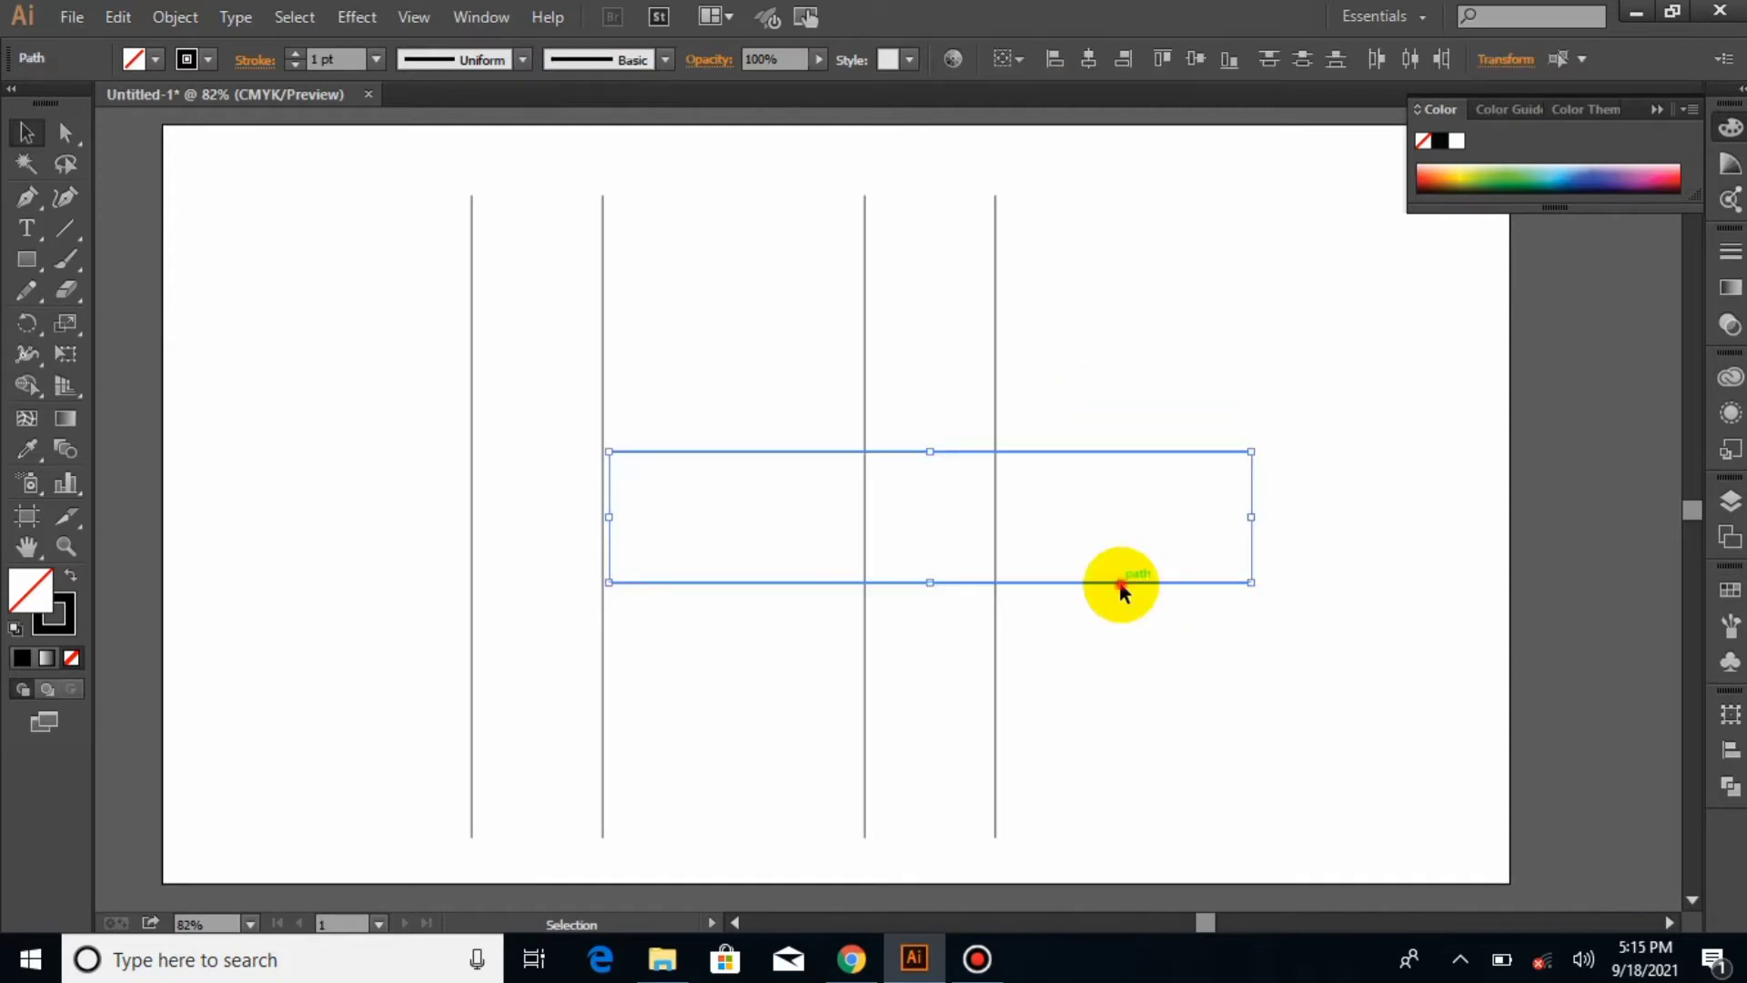
pyautogui.moveTo(1119, 583); pyautogui.dragTo(904, 359)
pyautogui.click(1210, 386)
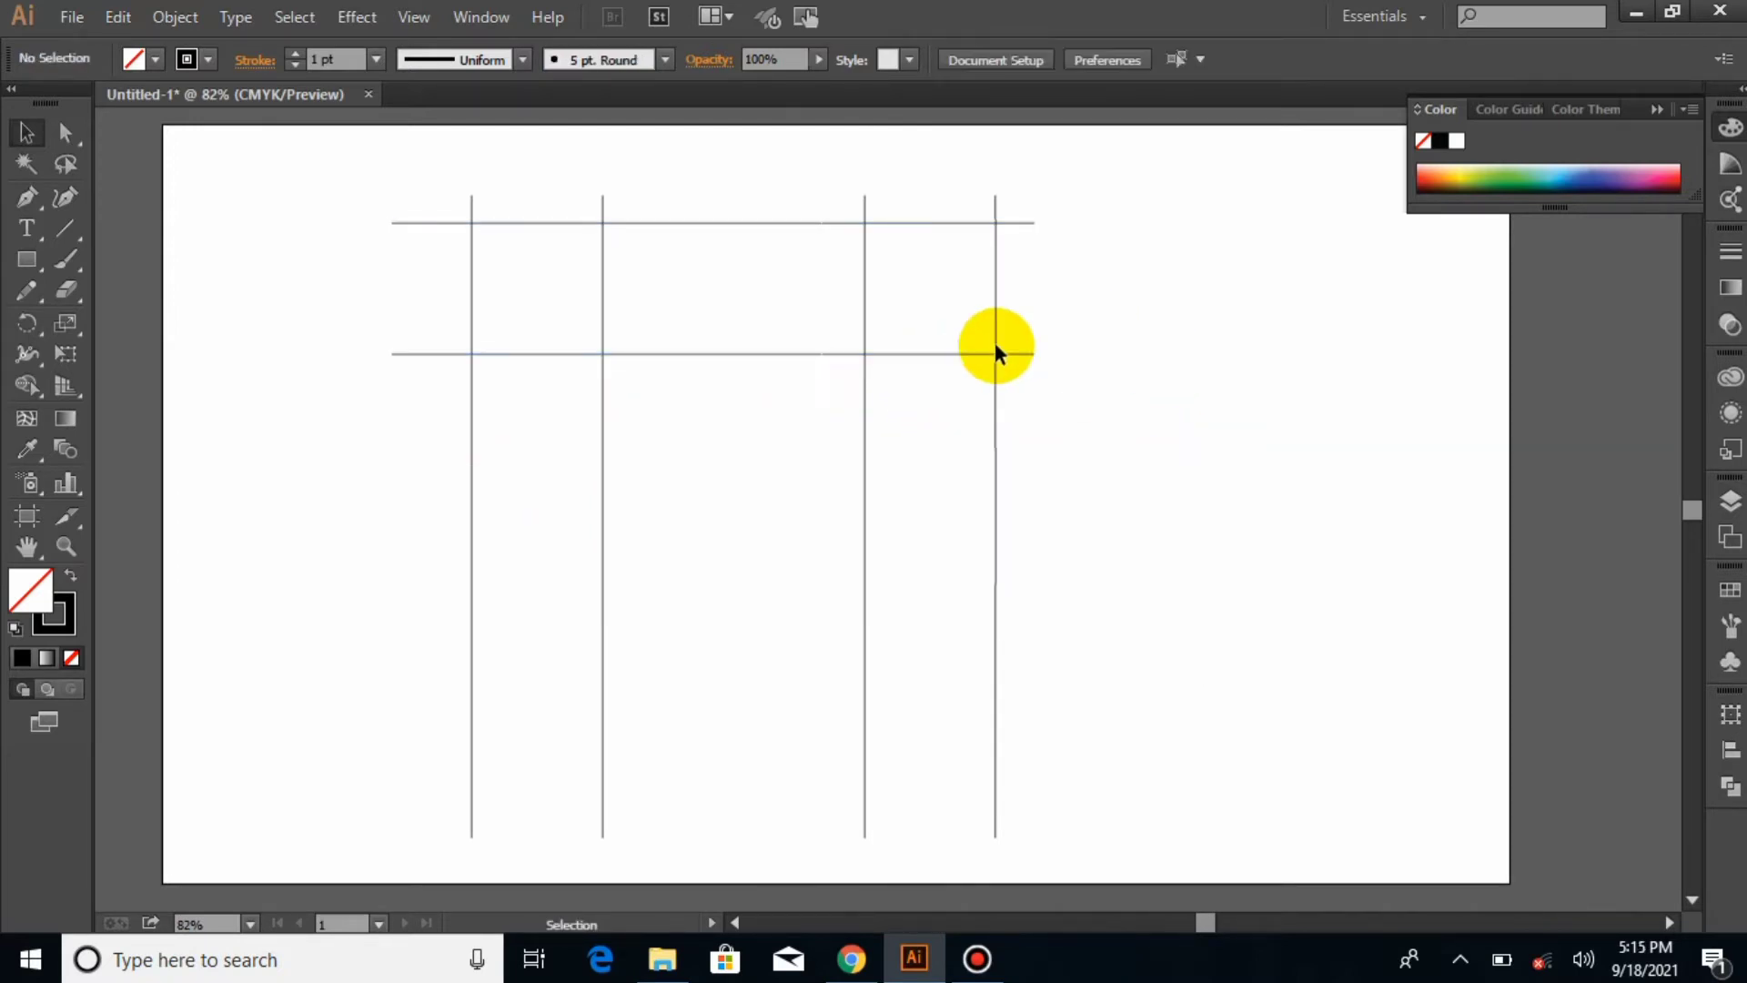
pyautogui.moveTo(387, 198); pyautogui.dragTo(449, 356)
pyautogui.press('Right')
pyautogui.press('Right')
pyautogui.press('Right')
pyautogui.press('Right')
pyautogui.press('Right')
pyautogui.press('Right')
pyautogui.press('Right')
pyautogui.press('Right')
pyautogui.press('Right')
pyautogui.press('Right')
pyautogui.press('Right')
pyautogui.press('Right')
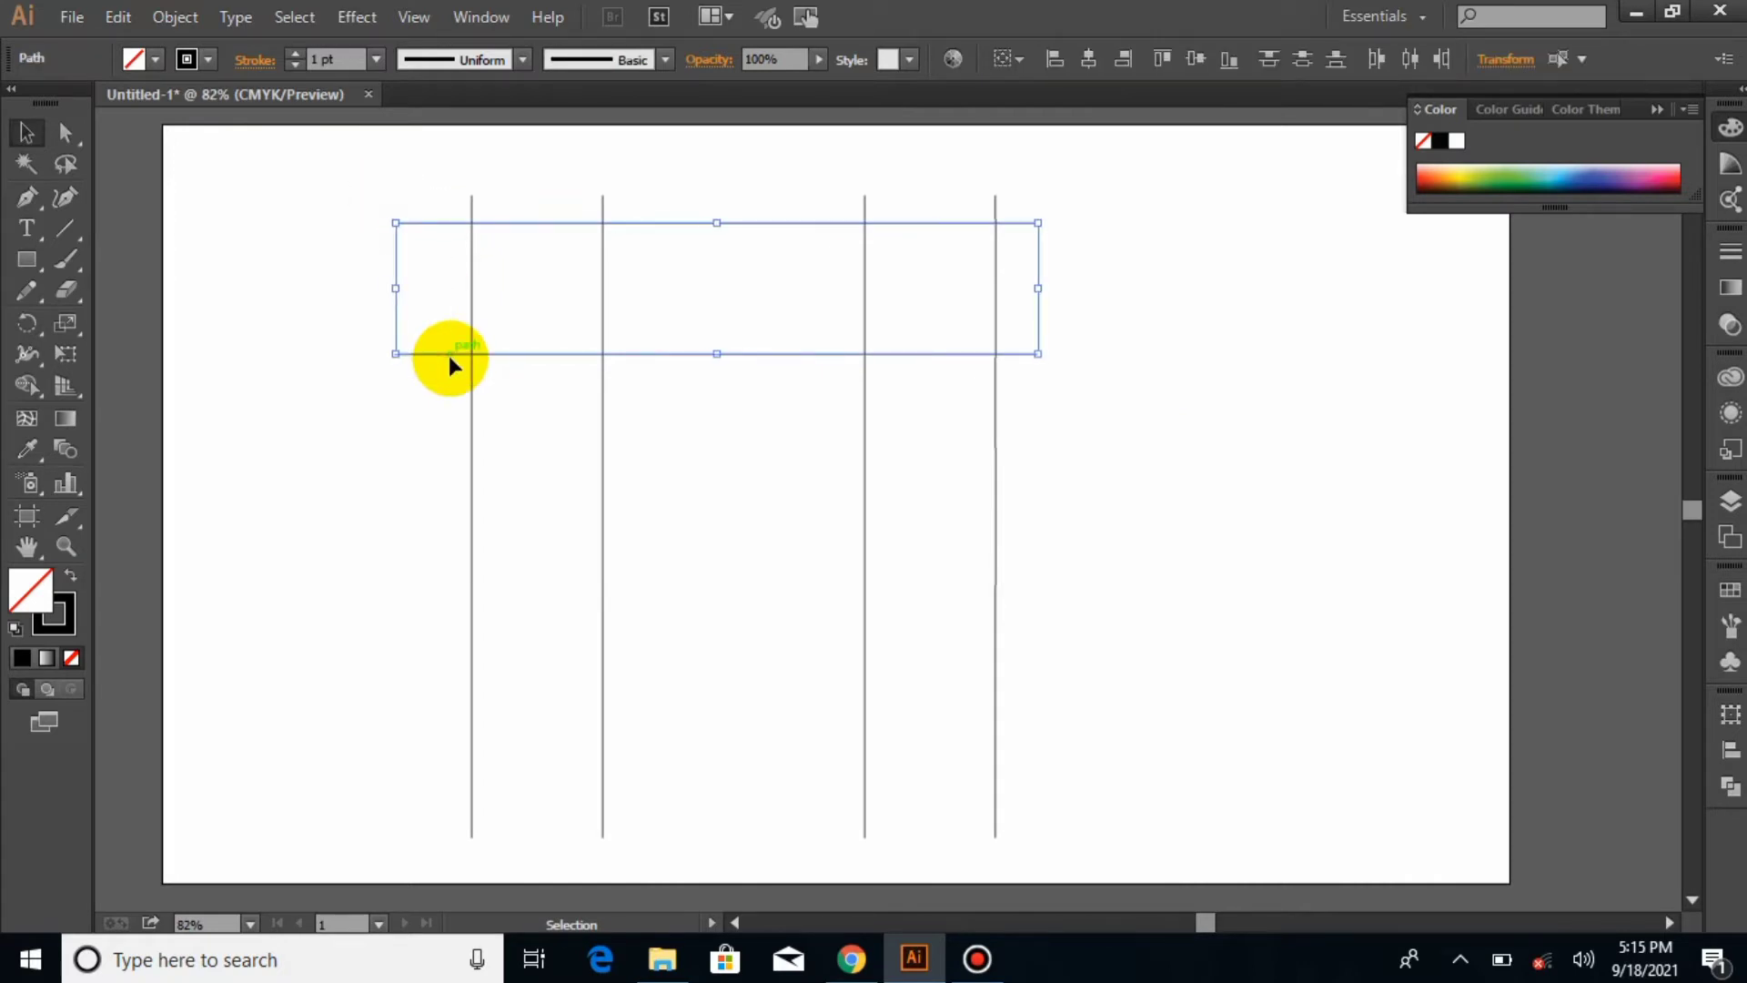
pyautogui.click(347, 272)
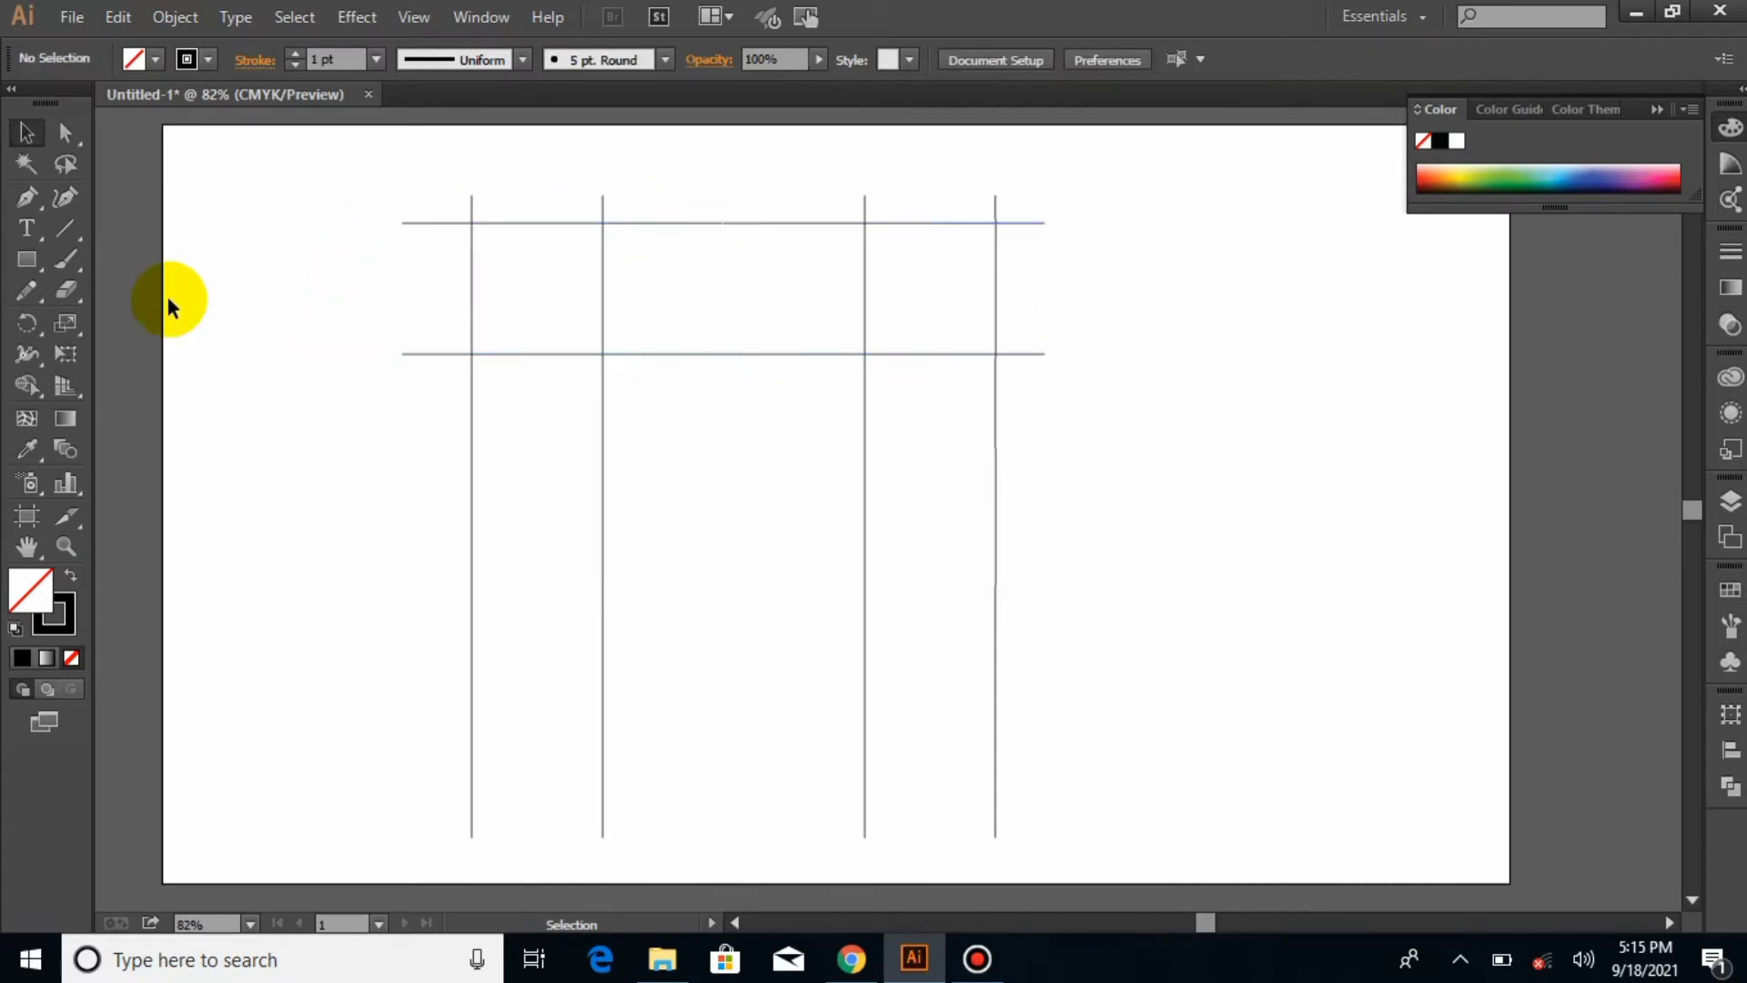
# Draw a spacer rectangle about 84 by 124 pt between the two horizontal lines and move it directly below the lower one
pyautogui.click(24, 261)
pyautogui.moveTo(635, 223); pyautogui.dragTo(724, 354)
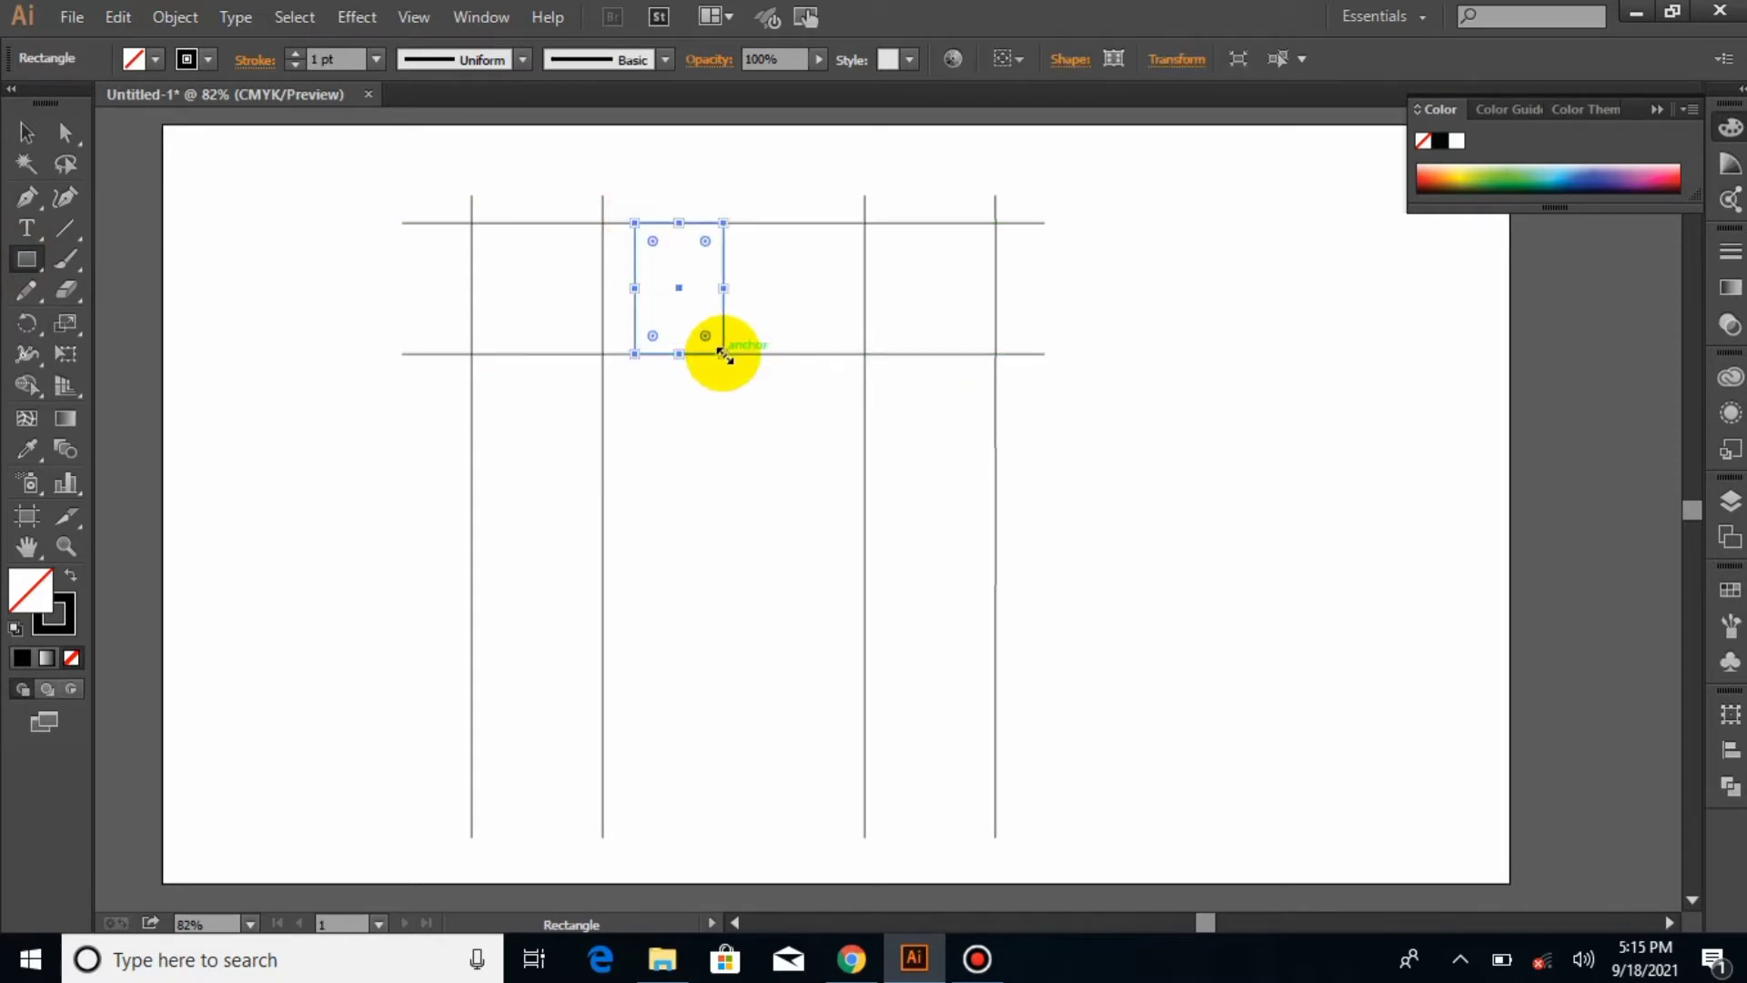
pyautogui.click(24, 130)
pyautogui.click(419, 221)
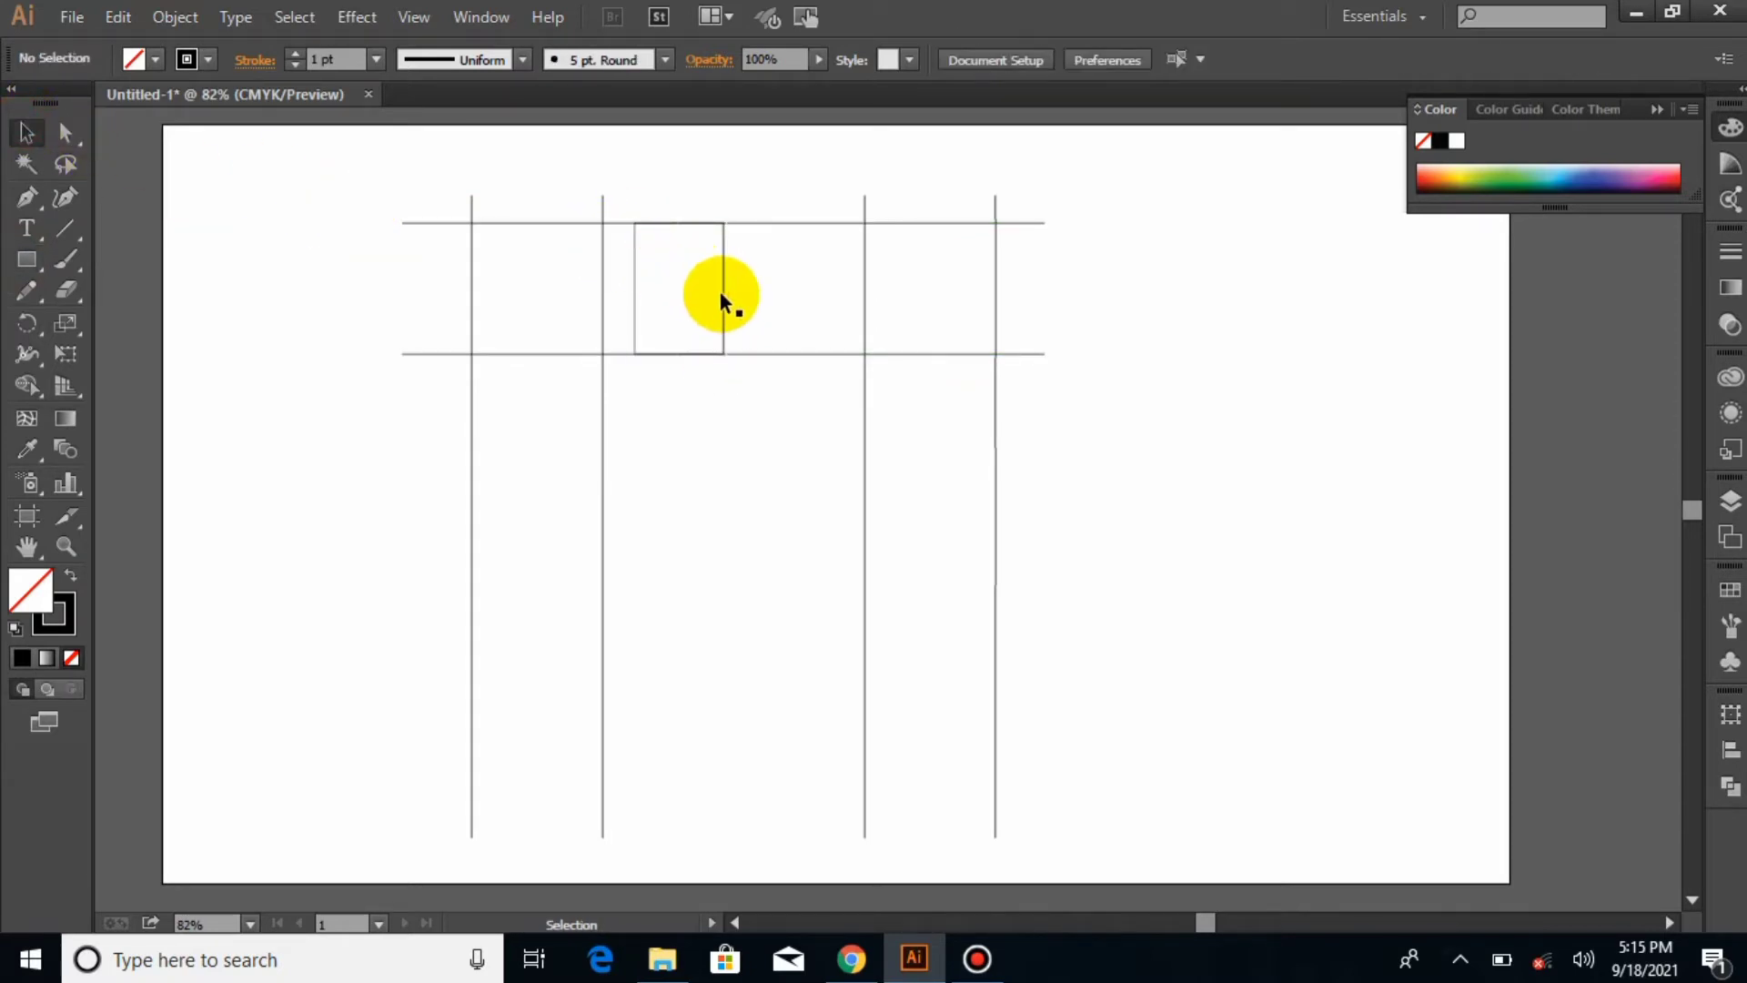
pyautogui.moveTo(725, 294); pyautogui.dragTo(783, 423)
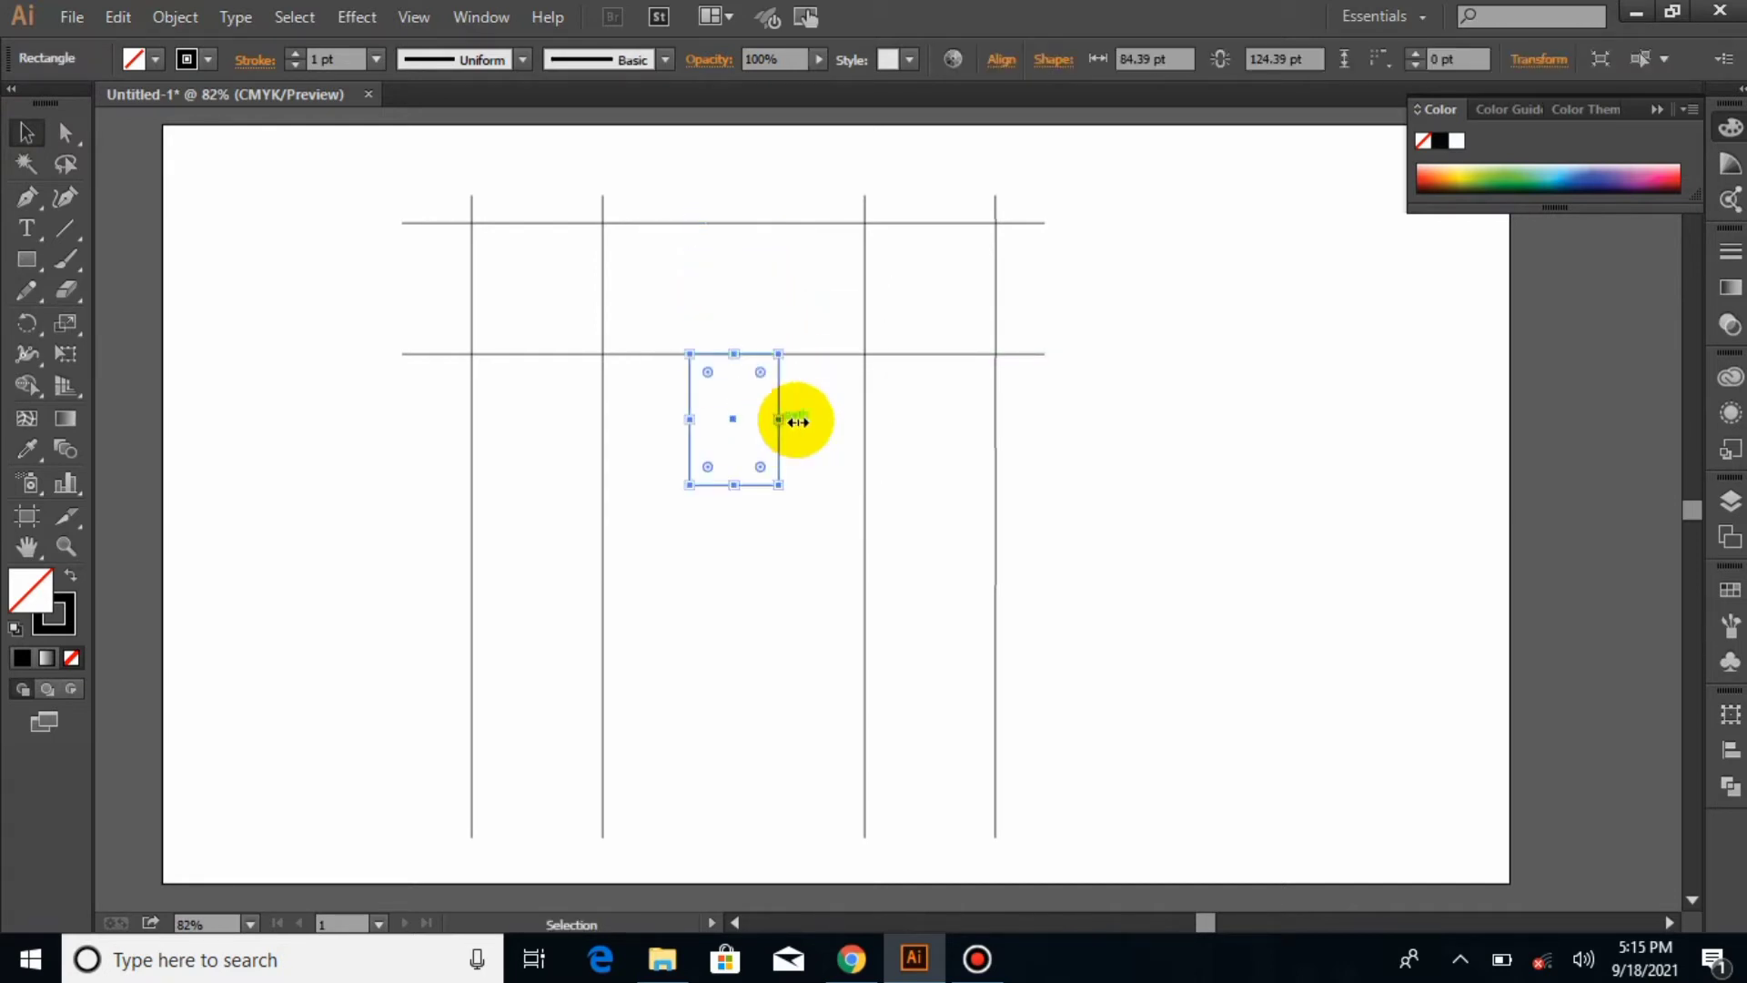
pyautogui.click(1035, 341)
# Copy the lower horizontal line to the spacer rectangle's bottom edge and repeat the copy twice more at equal spacing
pyautogui.moveTo(830, 357); pyautogui.dragTo(833, 483)
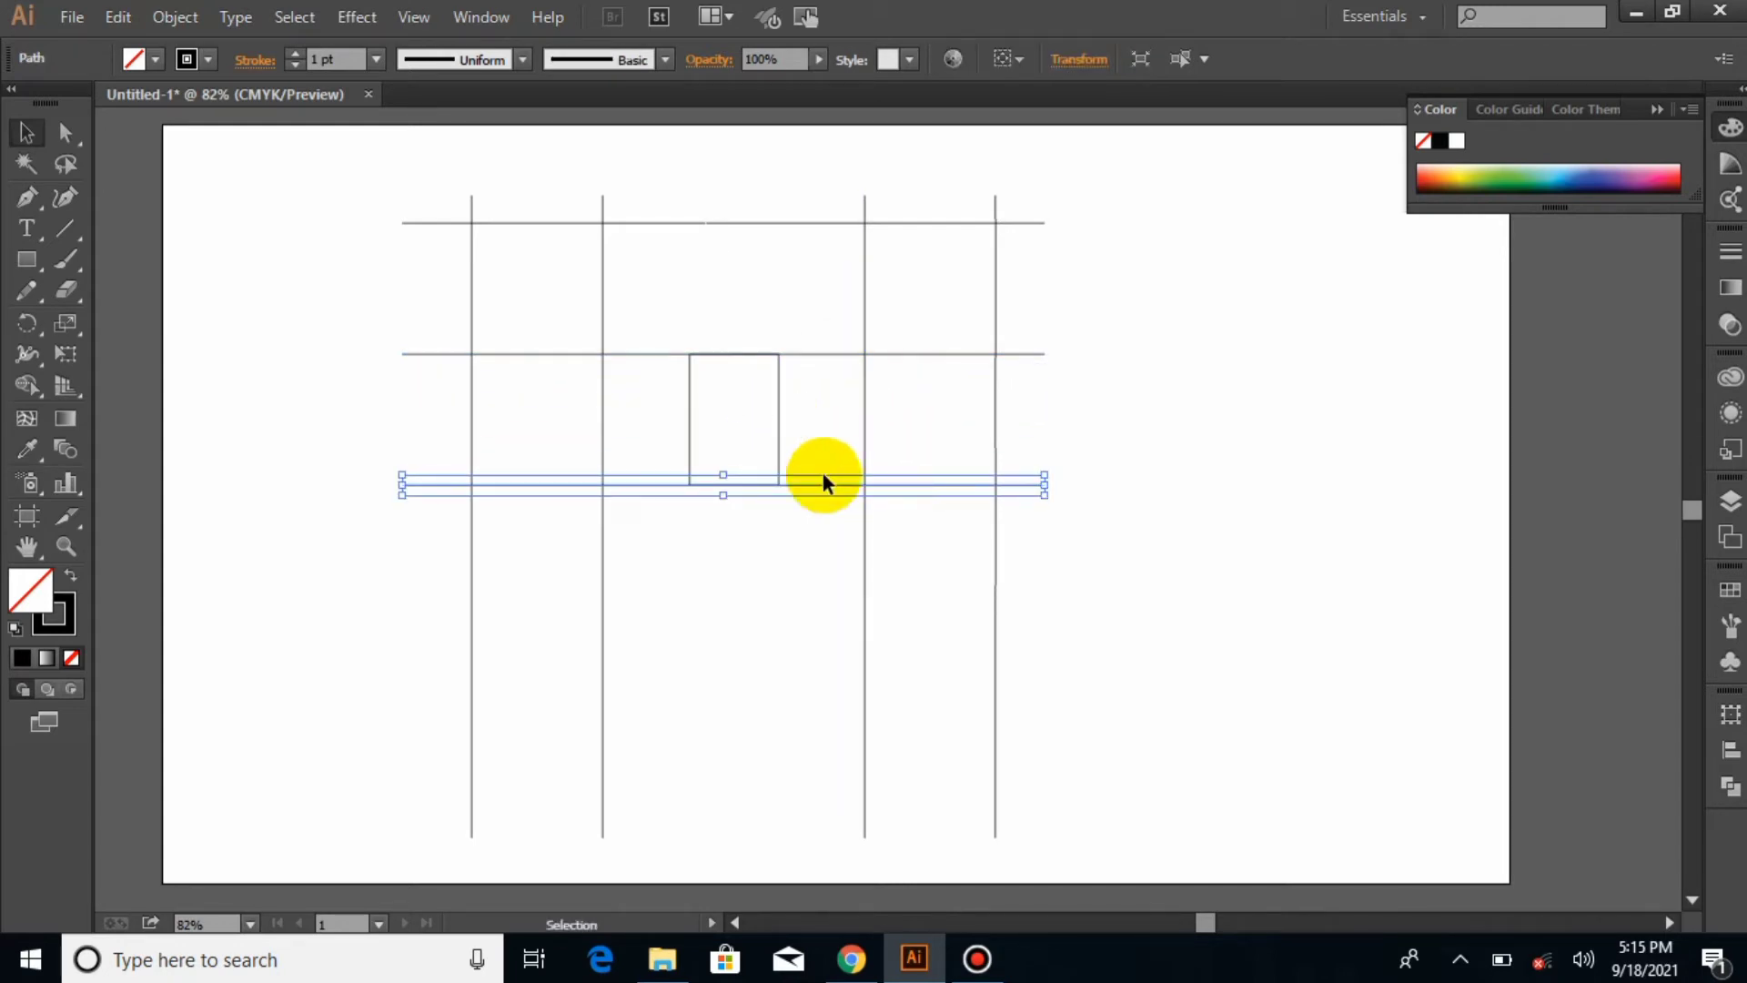
pyautogui.hotkey('ctrl', 'd')
pyautogui.hotkey('ctrl', 'd')
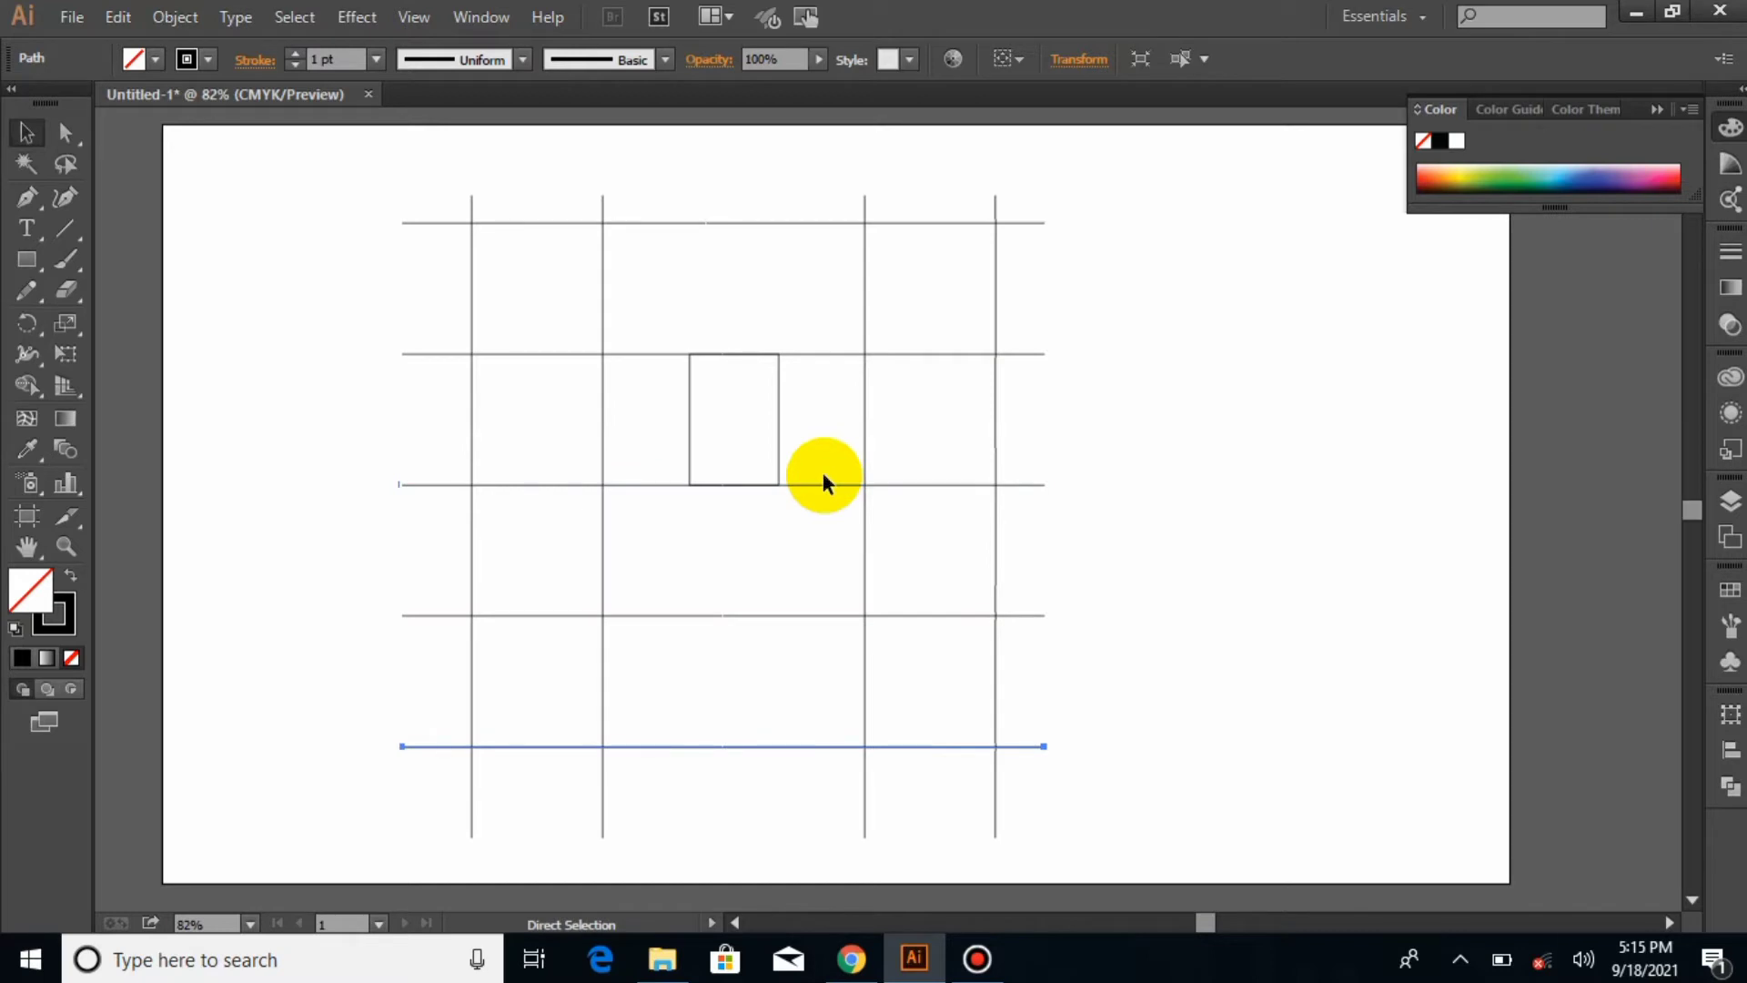
pyautogui.click(583, 526)
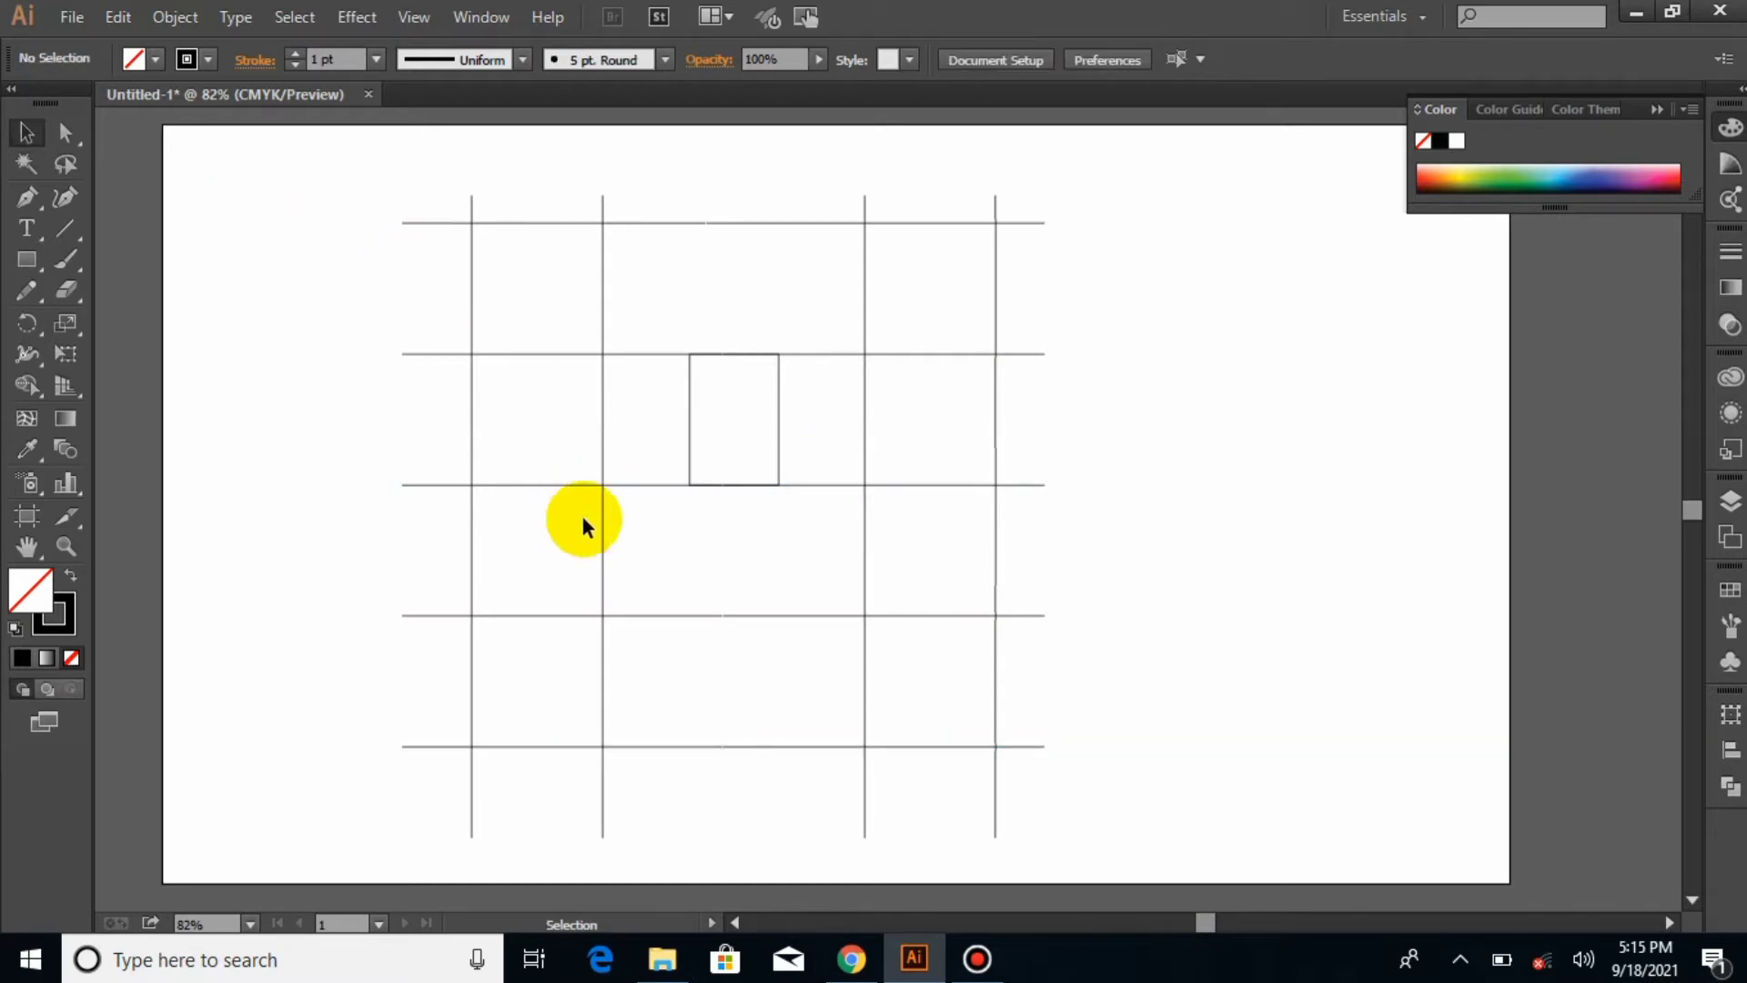
# Delete the spacer rectangle and shift all five horizontal lines slightly down within the vertical lines
pyautogui.click(777, 452)
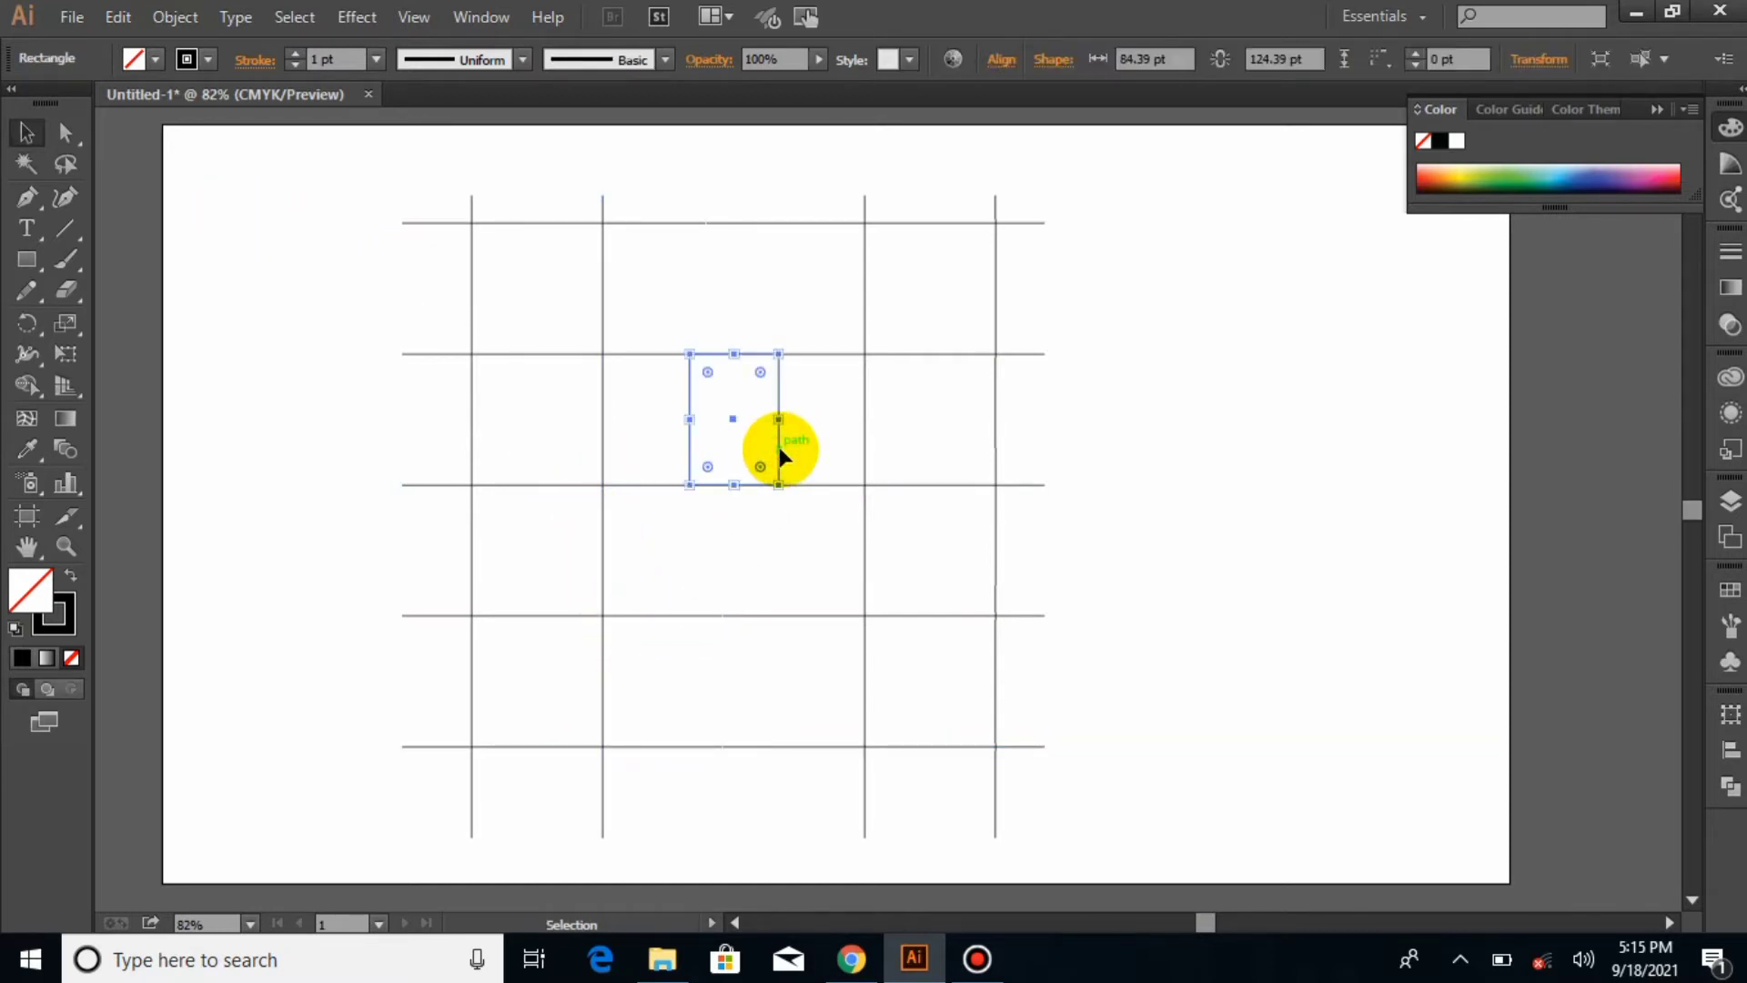
pyautogui.press('Delete')
pyautogui.moveTo(712, 212); pyautogui.dragTo(776, 771)
pyautogui.hotkey('shift', 'Down')
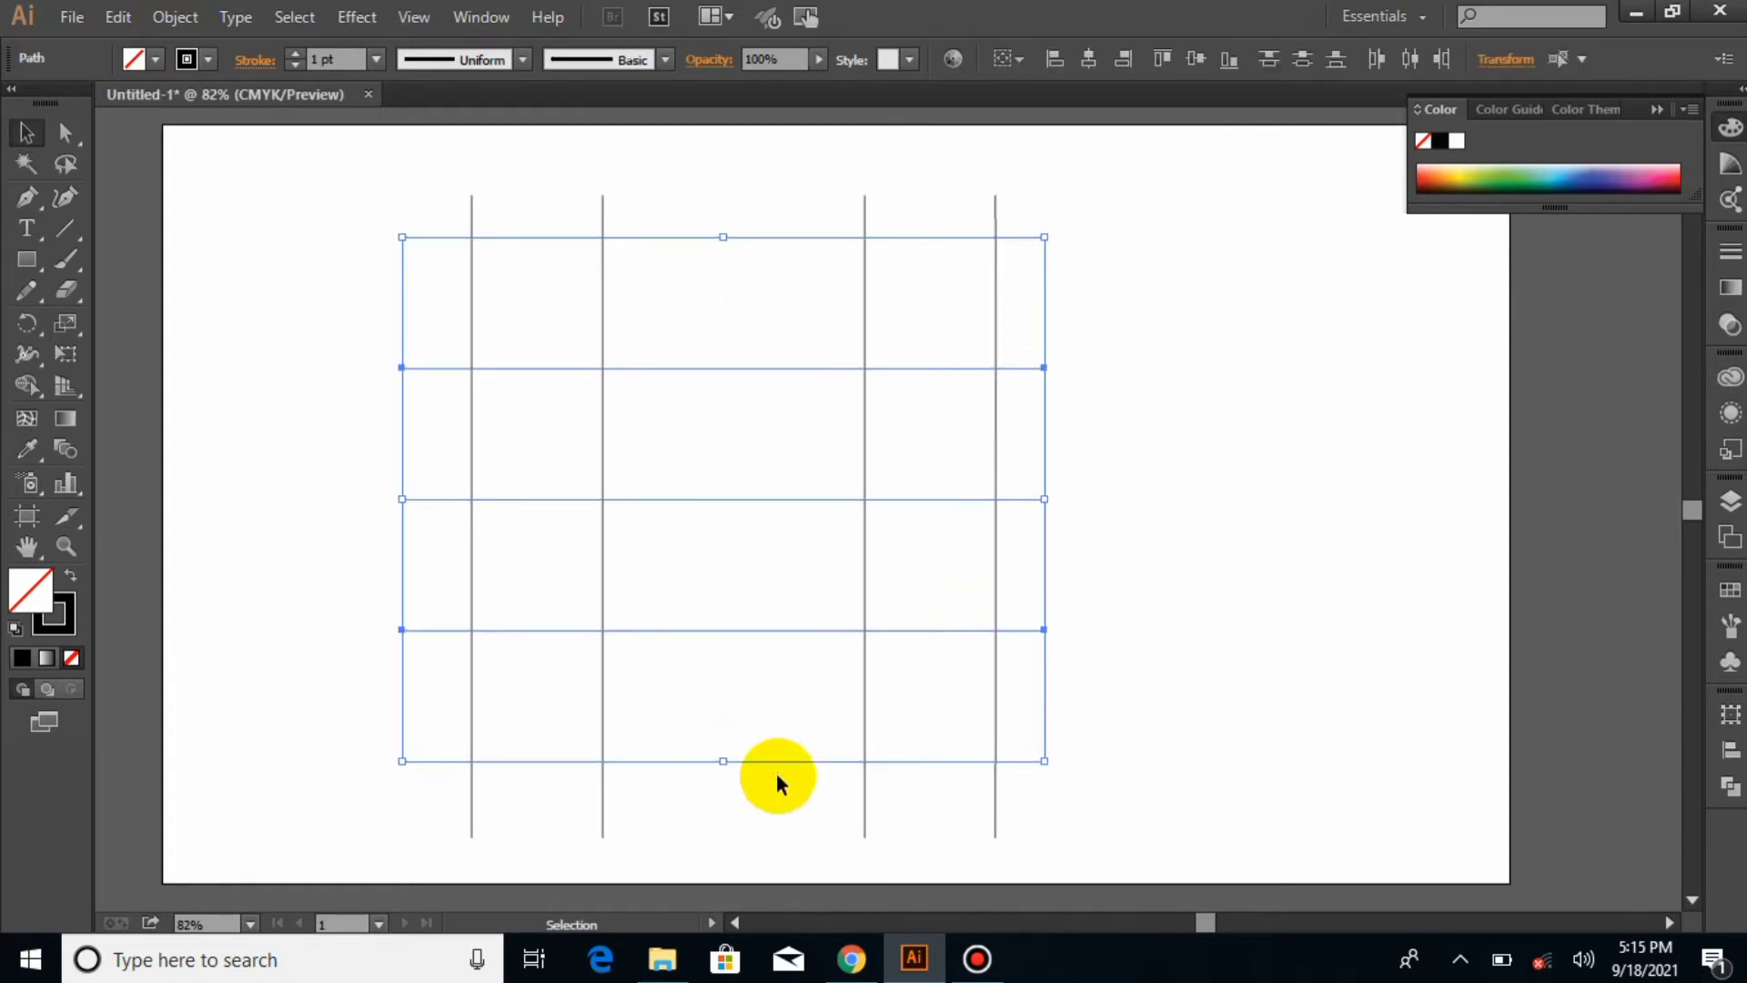
pyautogui.click(1306, 578)
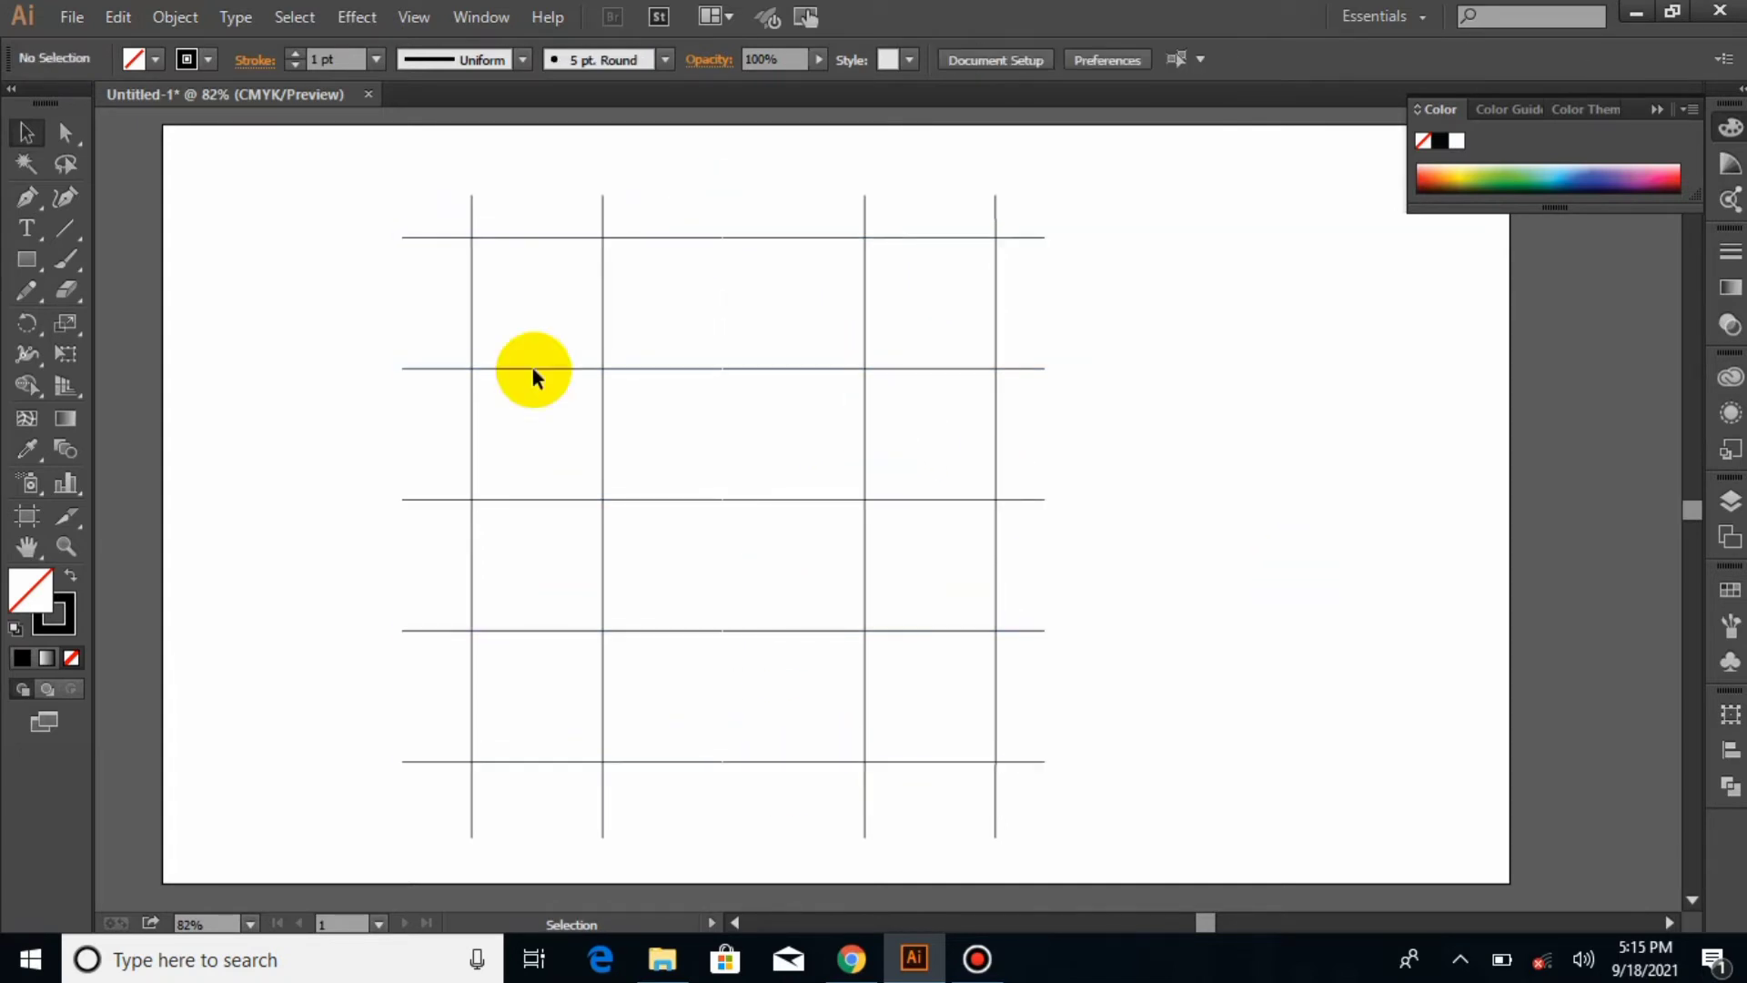
# Draw a square about 124 pt wide filling the top-right cell of the line grid
pyautogui.moveTo(30, 266); pyautogui.dragTo(91, 257)
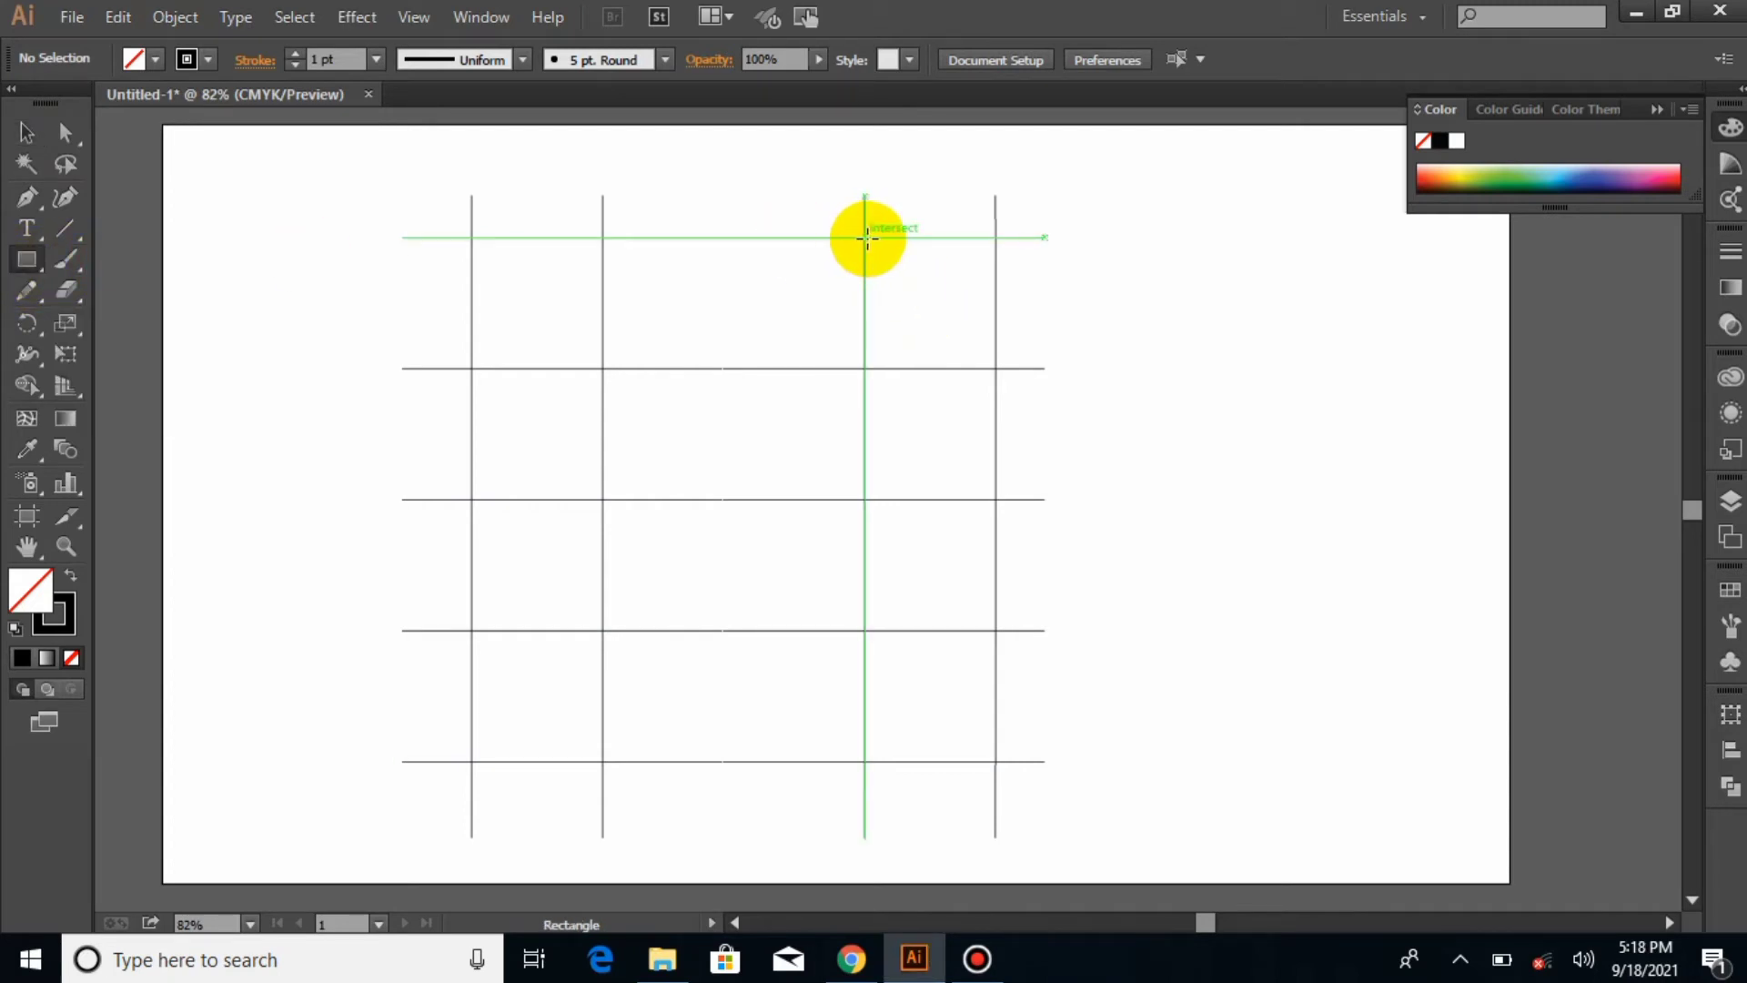
pyautogui.moveTo(865, 238); pyautogui.dragTo(995, 368)
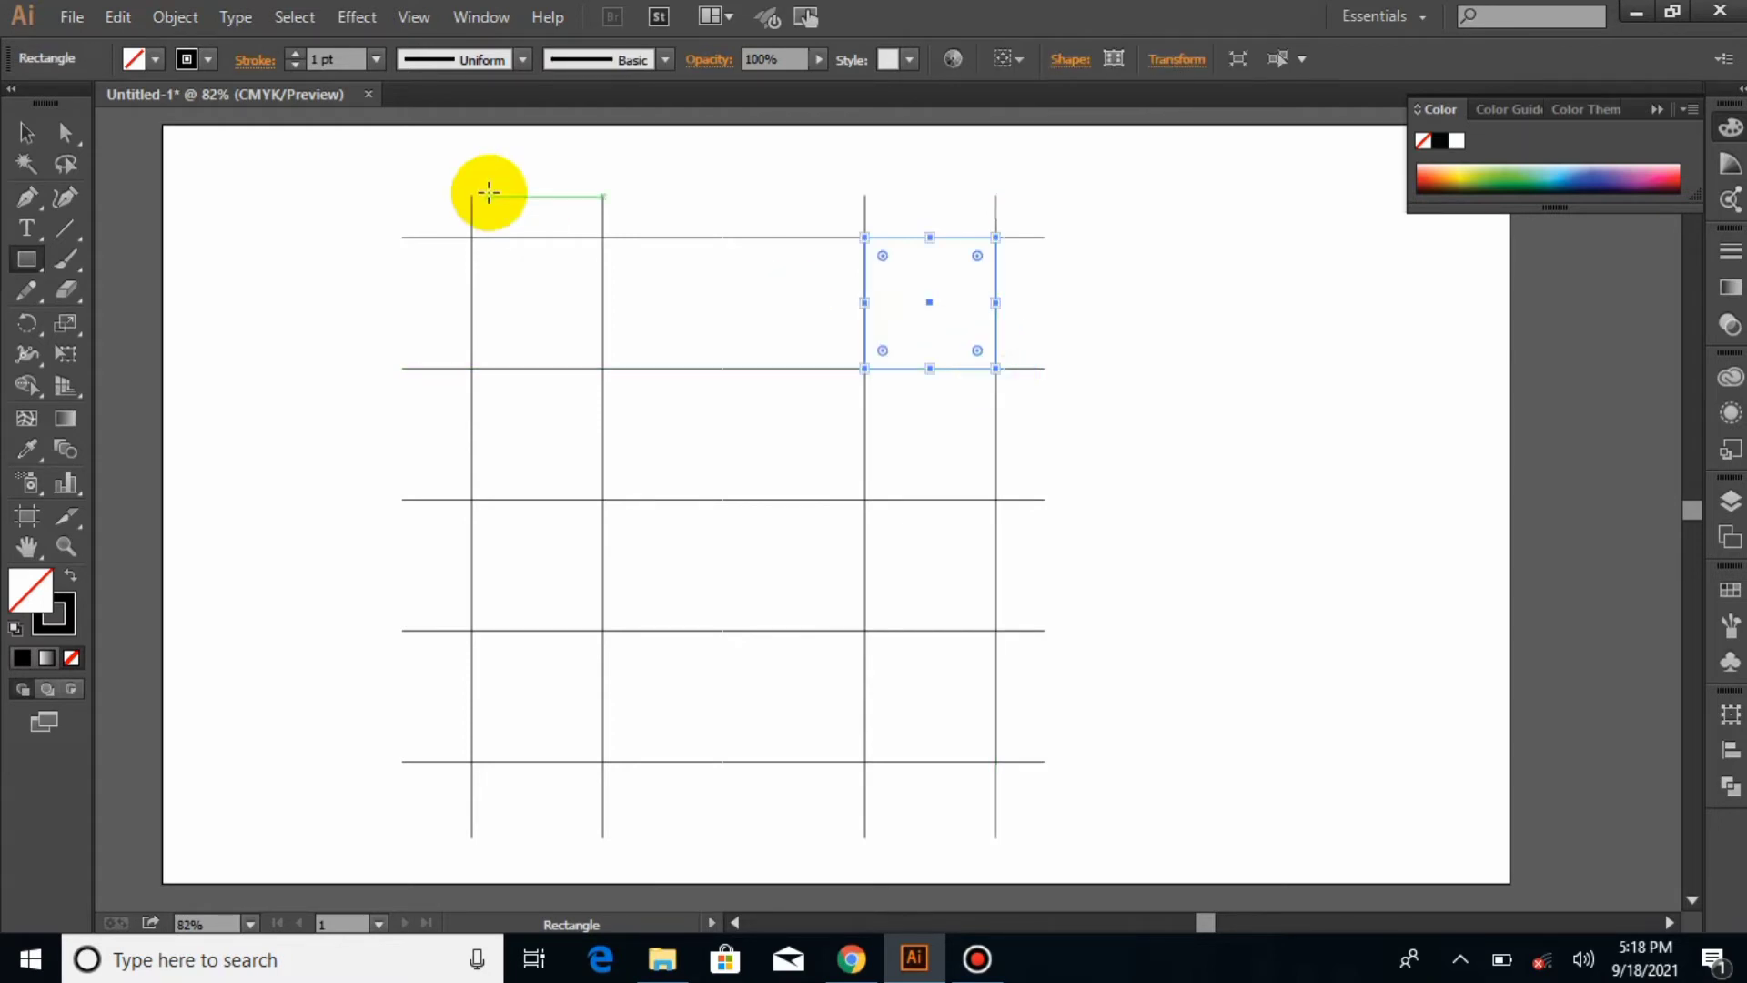
pyautogui.click(27, 132)
pyautogui.click(885, 244)
pyautogui.click(996, 300)
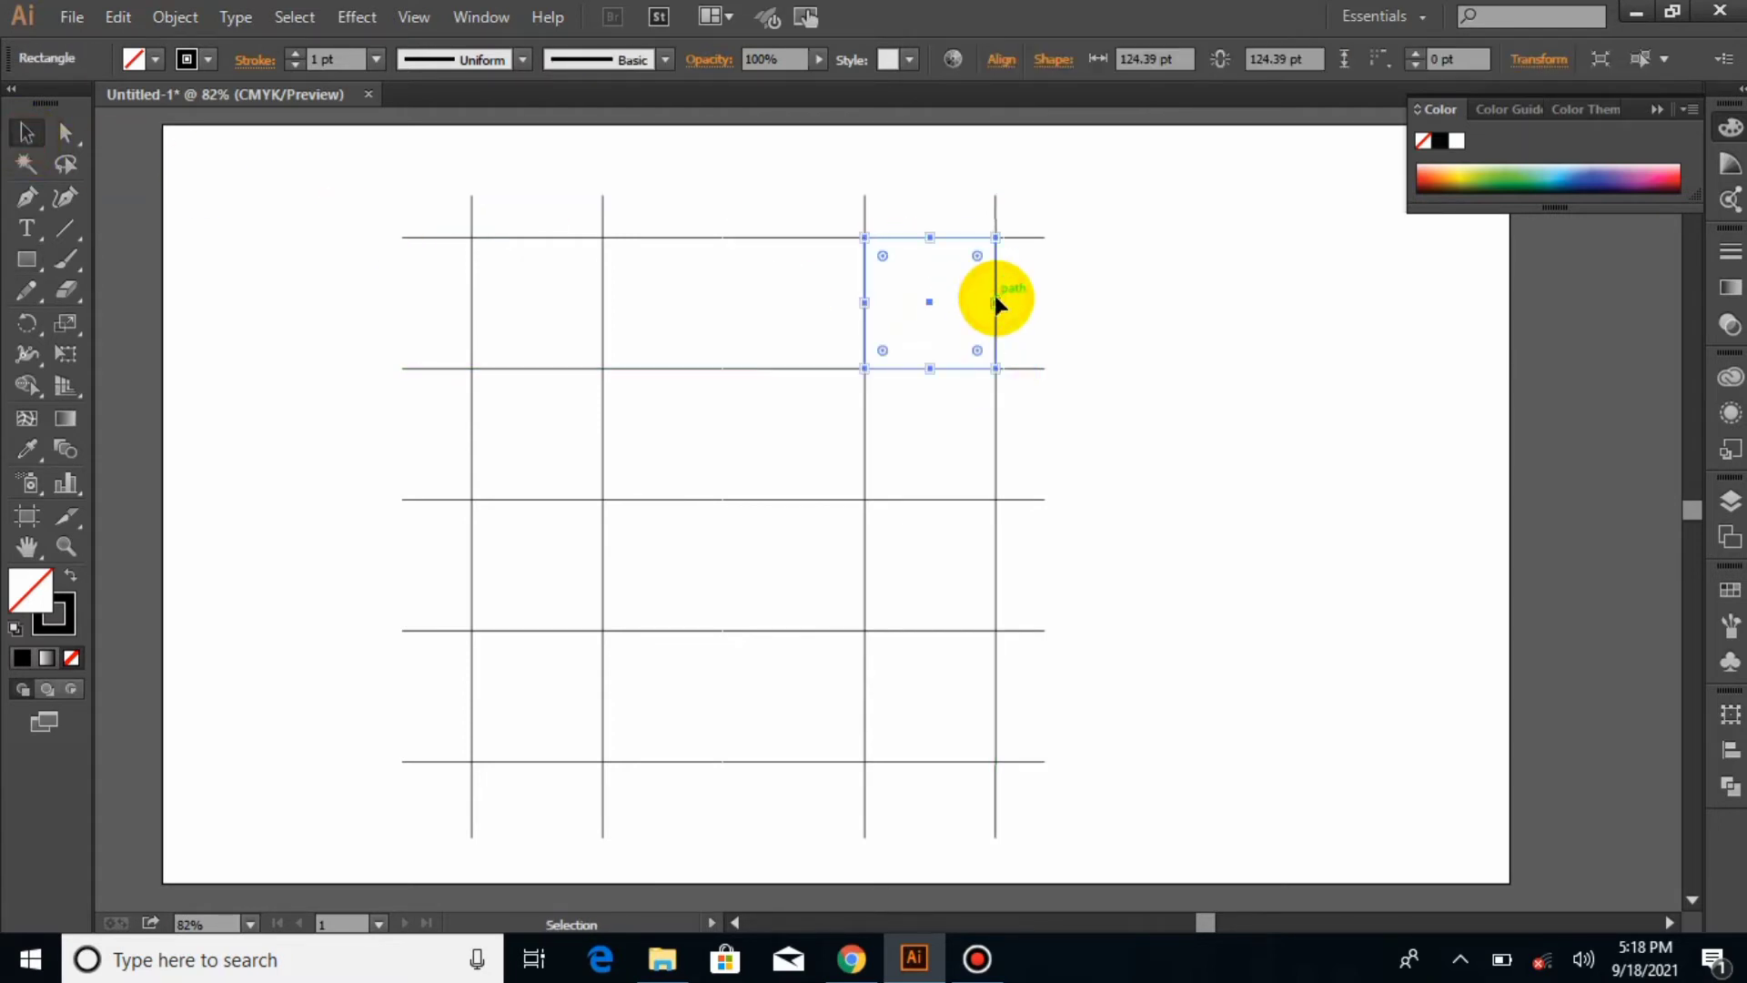
pyautogui.click(329, 461)
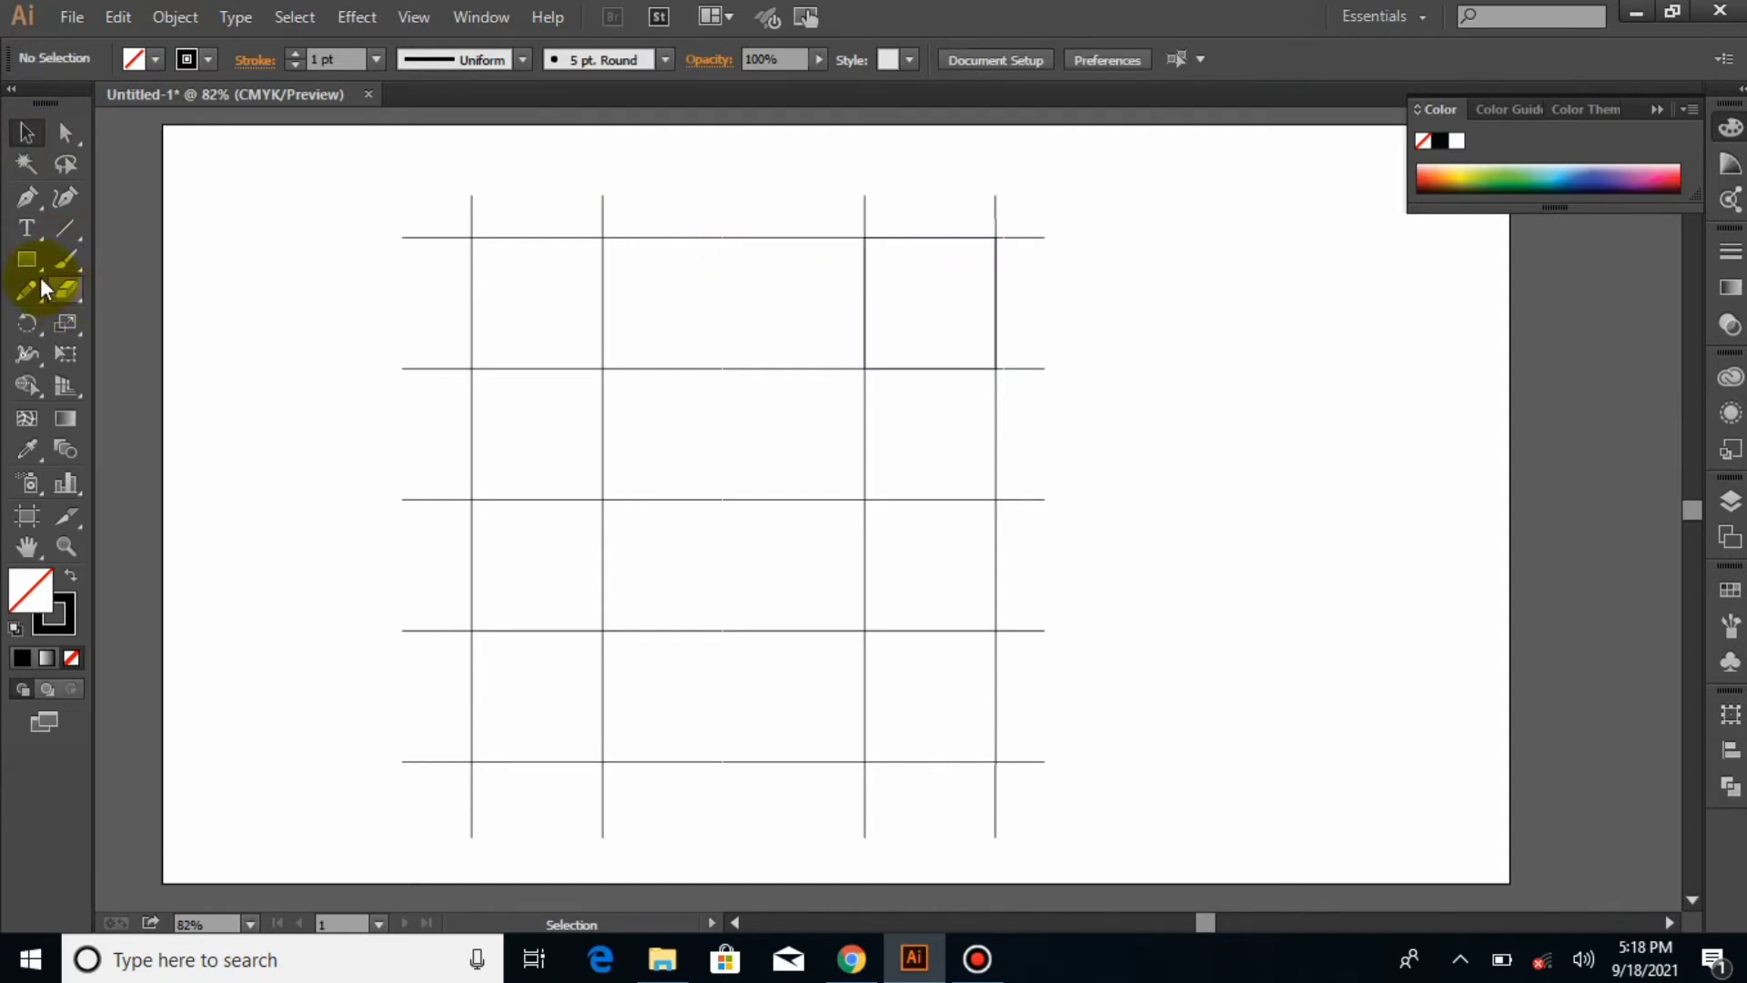
# Draw a circle about 124 pt in diameter inside the square and move it left until it touches the third vertical line
pyautogui.moveTo(28, 261); pyautogui.dragTo(128, 319)
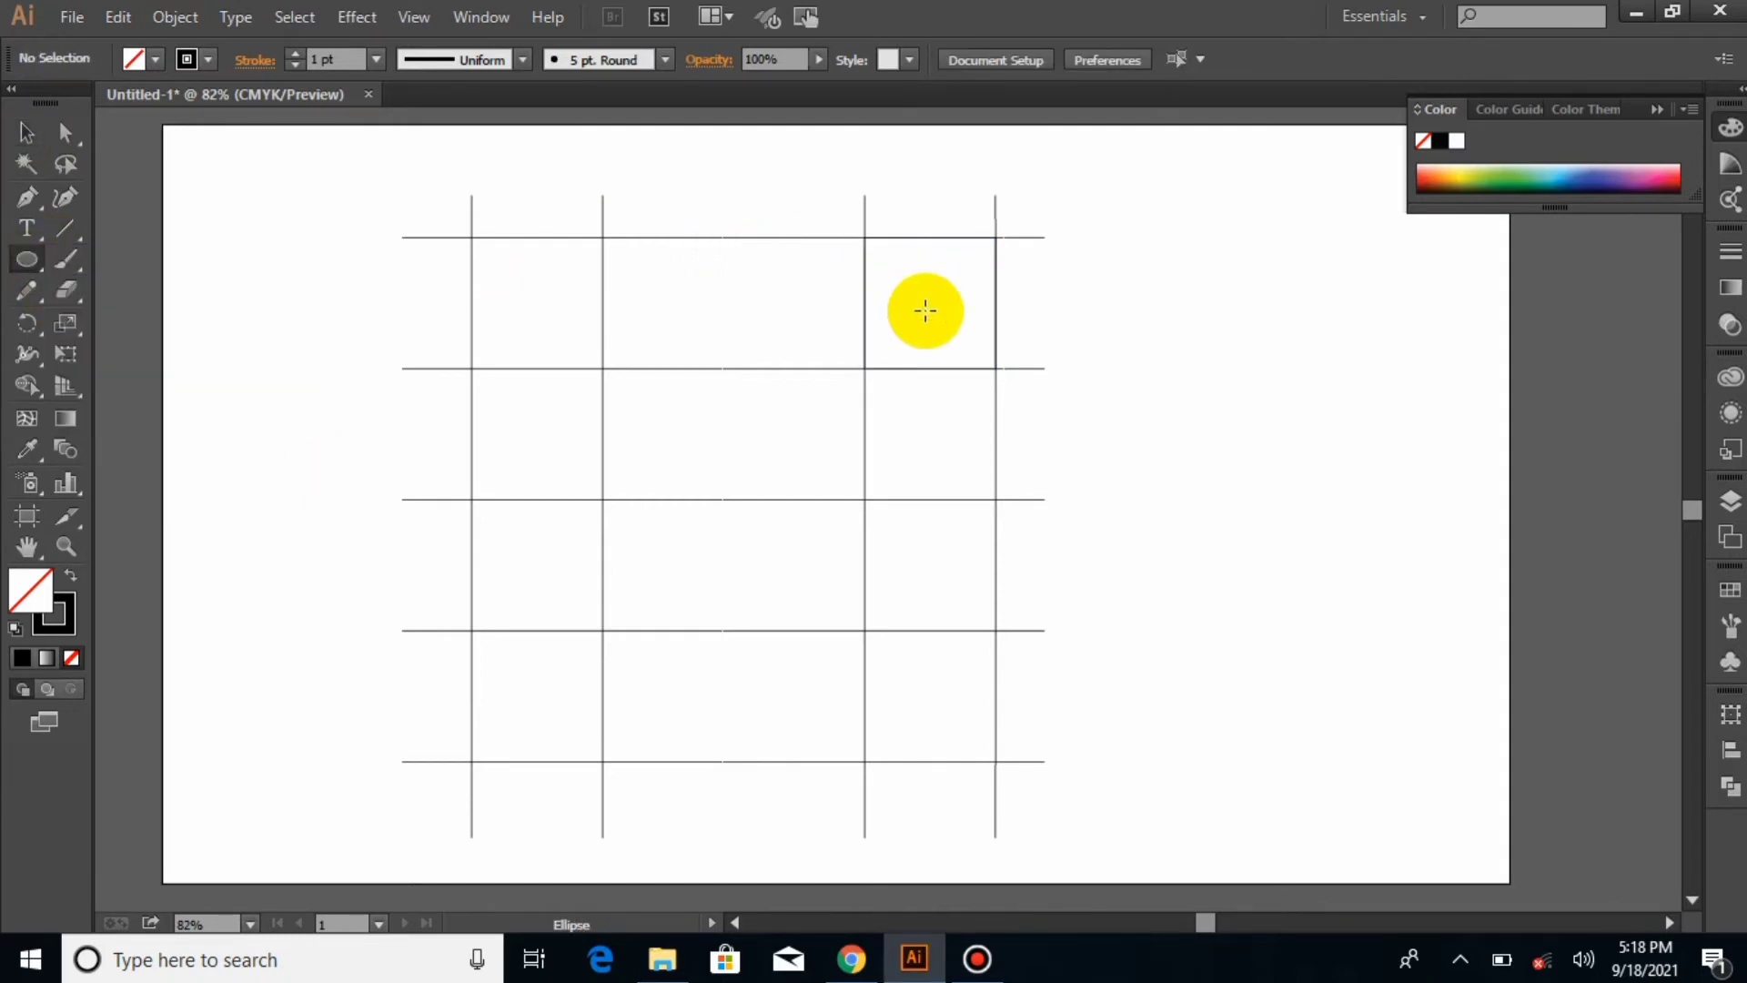
pyautogui.moveTo(924, 300); pyautogui.dragTo(997, 364)
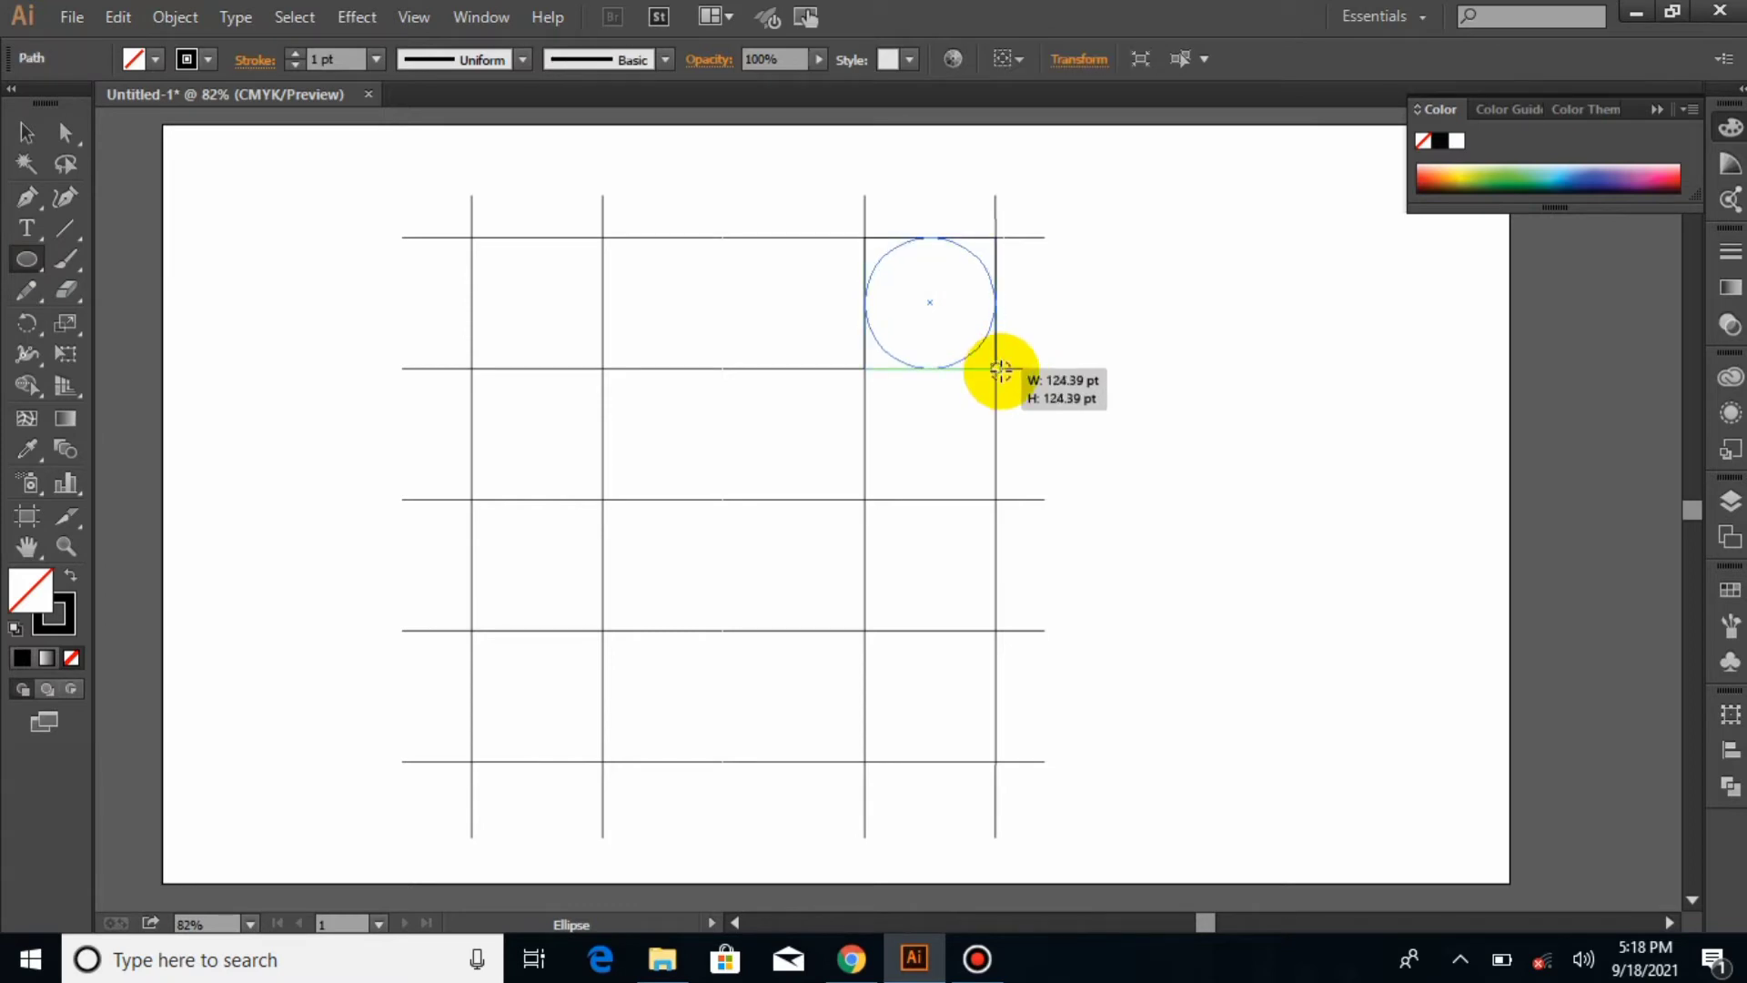
pyautogui.click(26, 132)
pyautogui.click(353, 223)
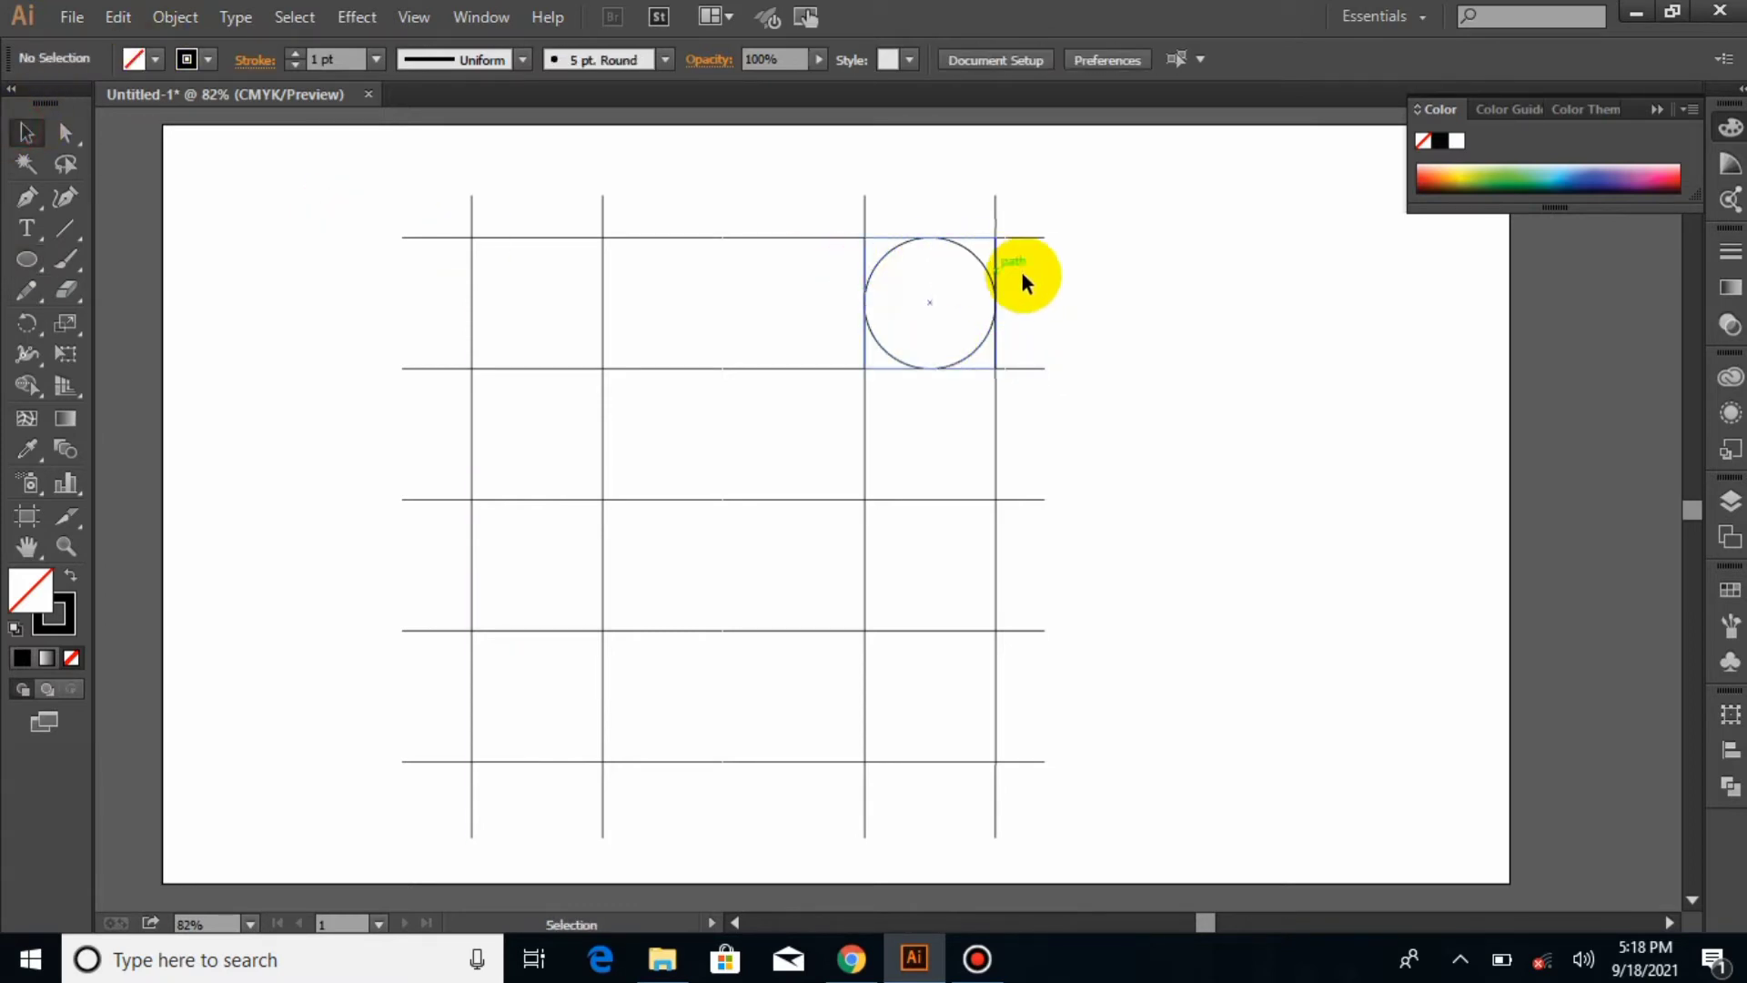
pyautogui.moveTo(972, 258); pyautogui.dragTo(840, 258)
pyautogui.click(1158, 273)
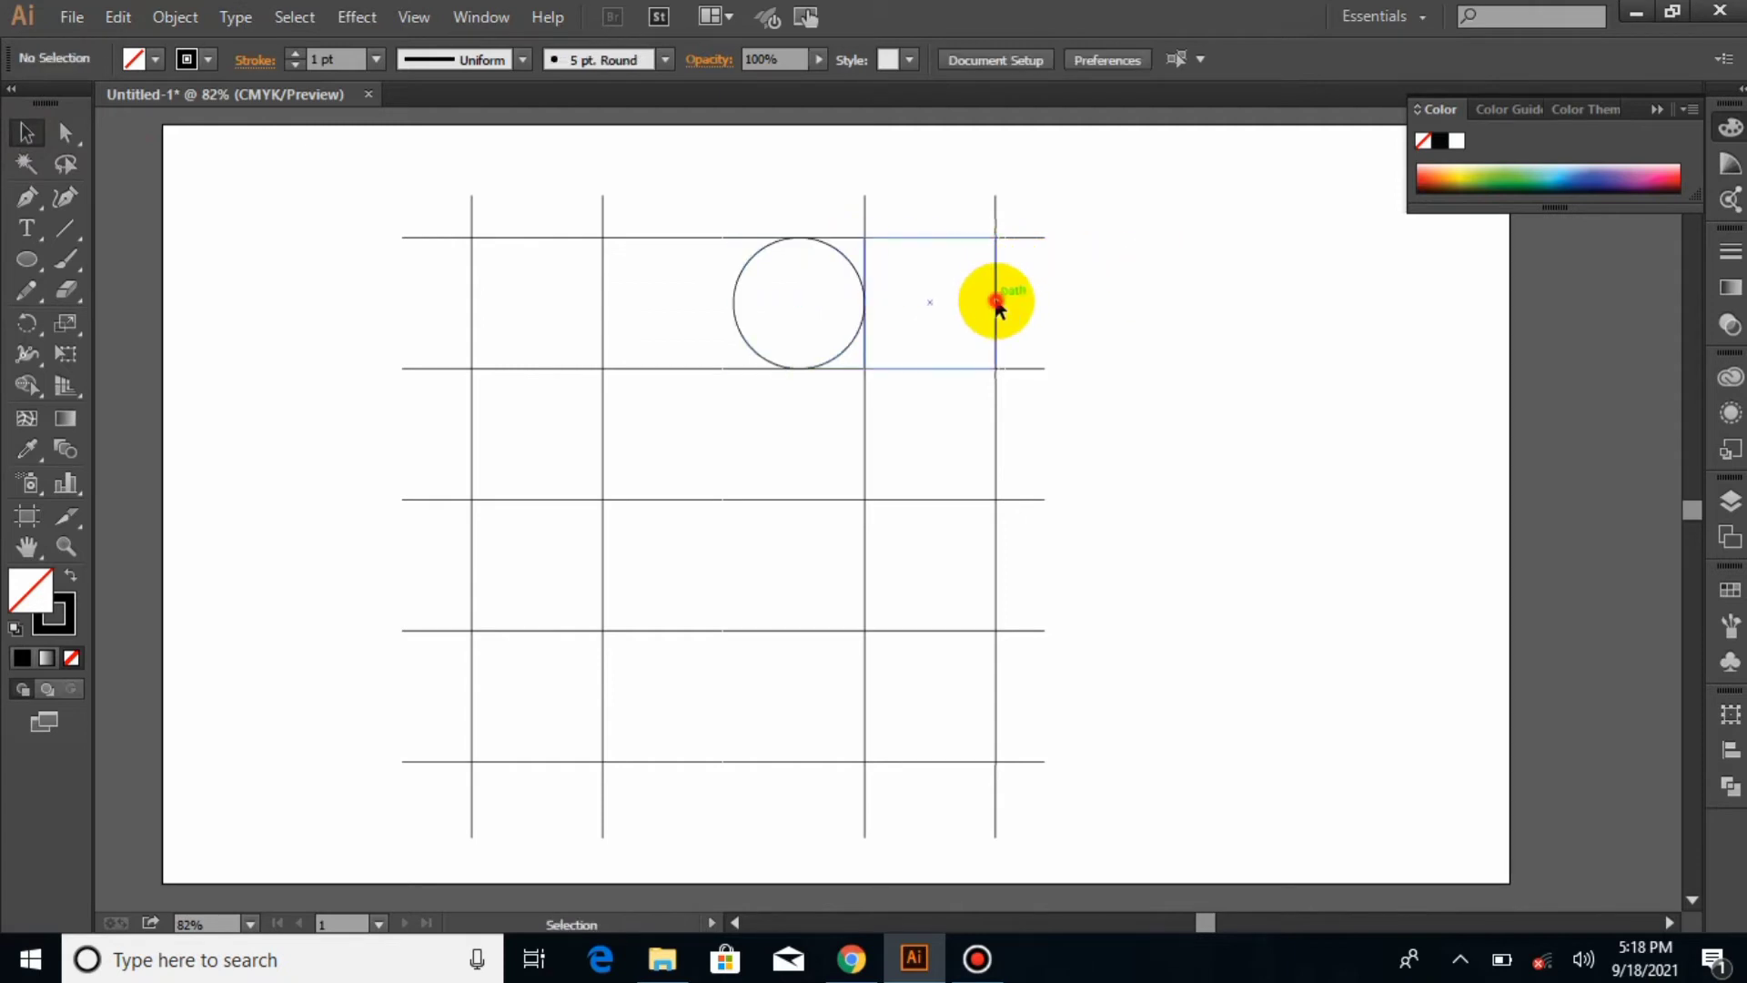
# Delete the square from the top-right cell and copy the circle straight down two grid rows
pyautogui.click(995, 303)
pyautogui.click(1151, 303)
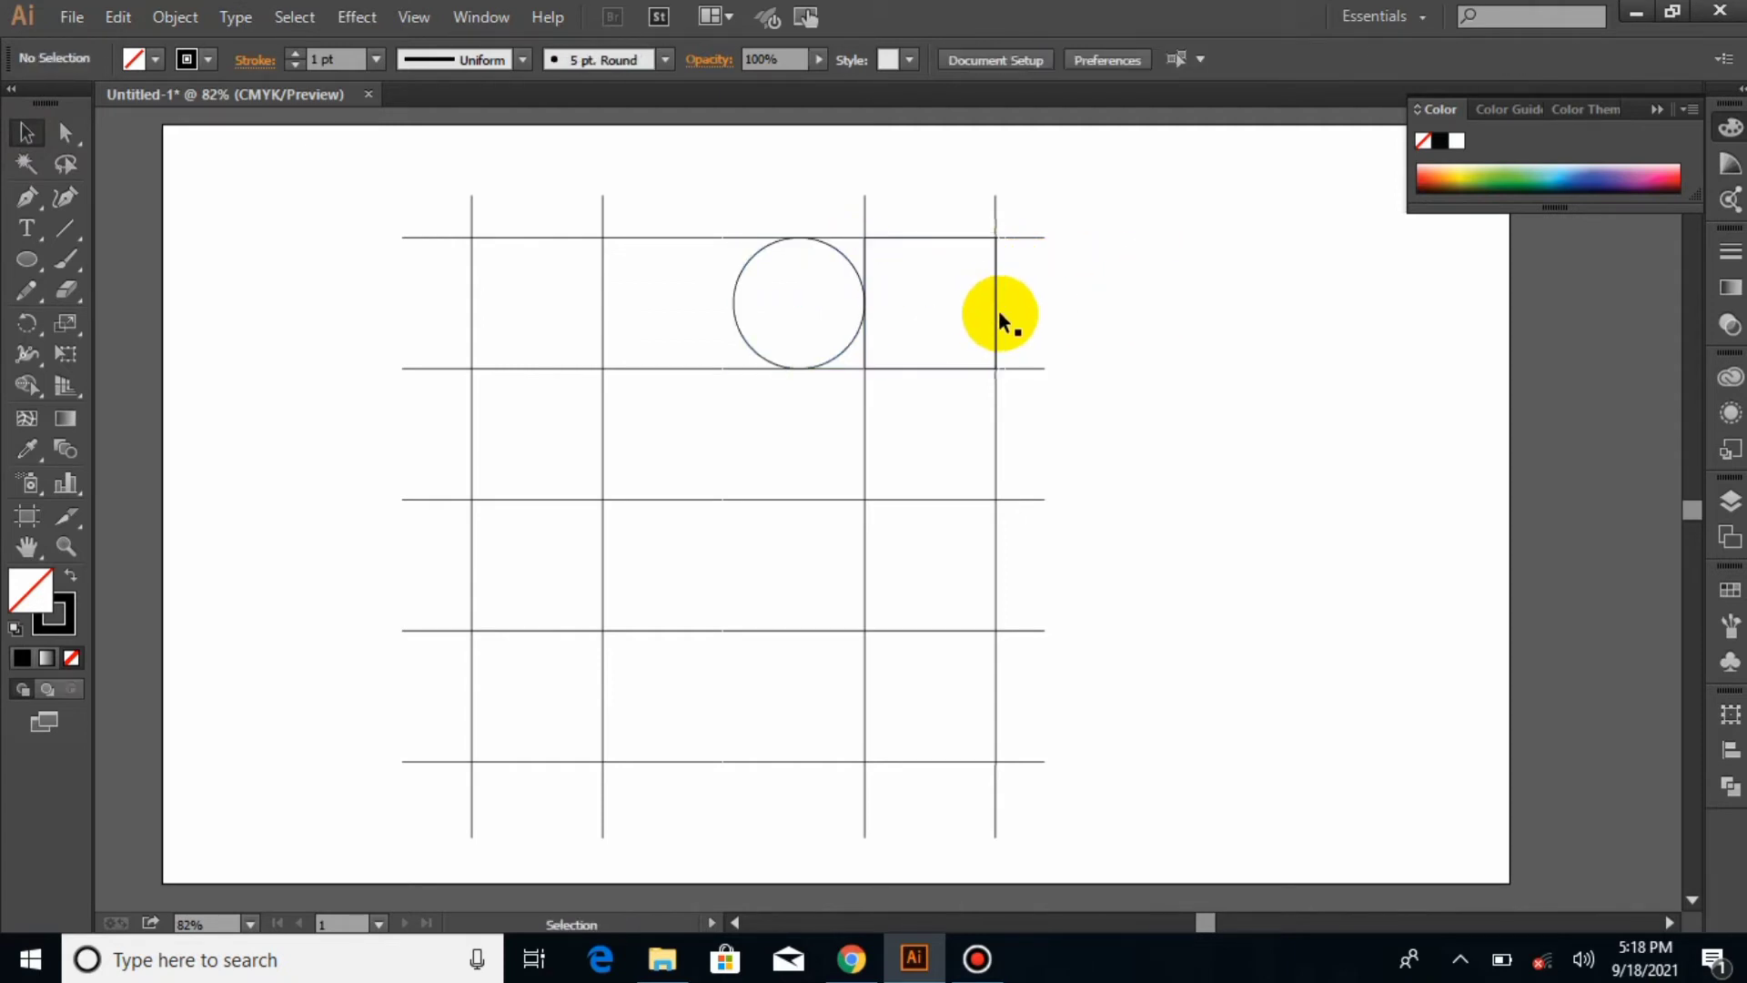
pyautogui.click(999, 320)
pyautogui.click(1121, 292)
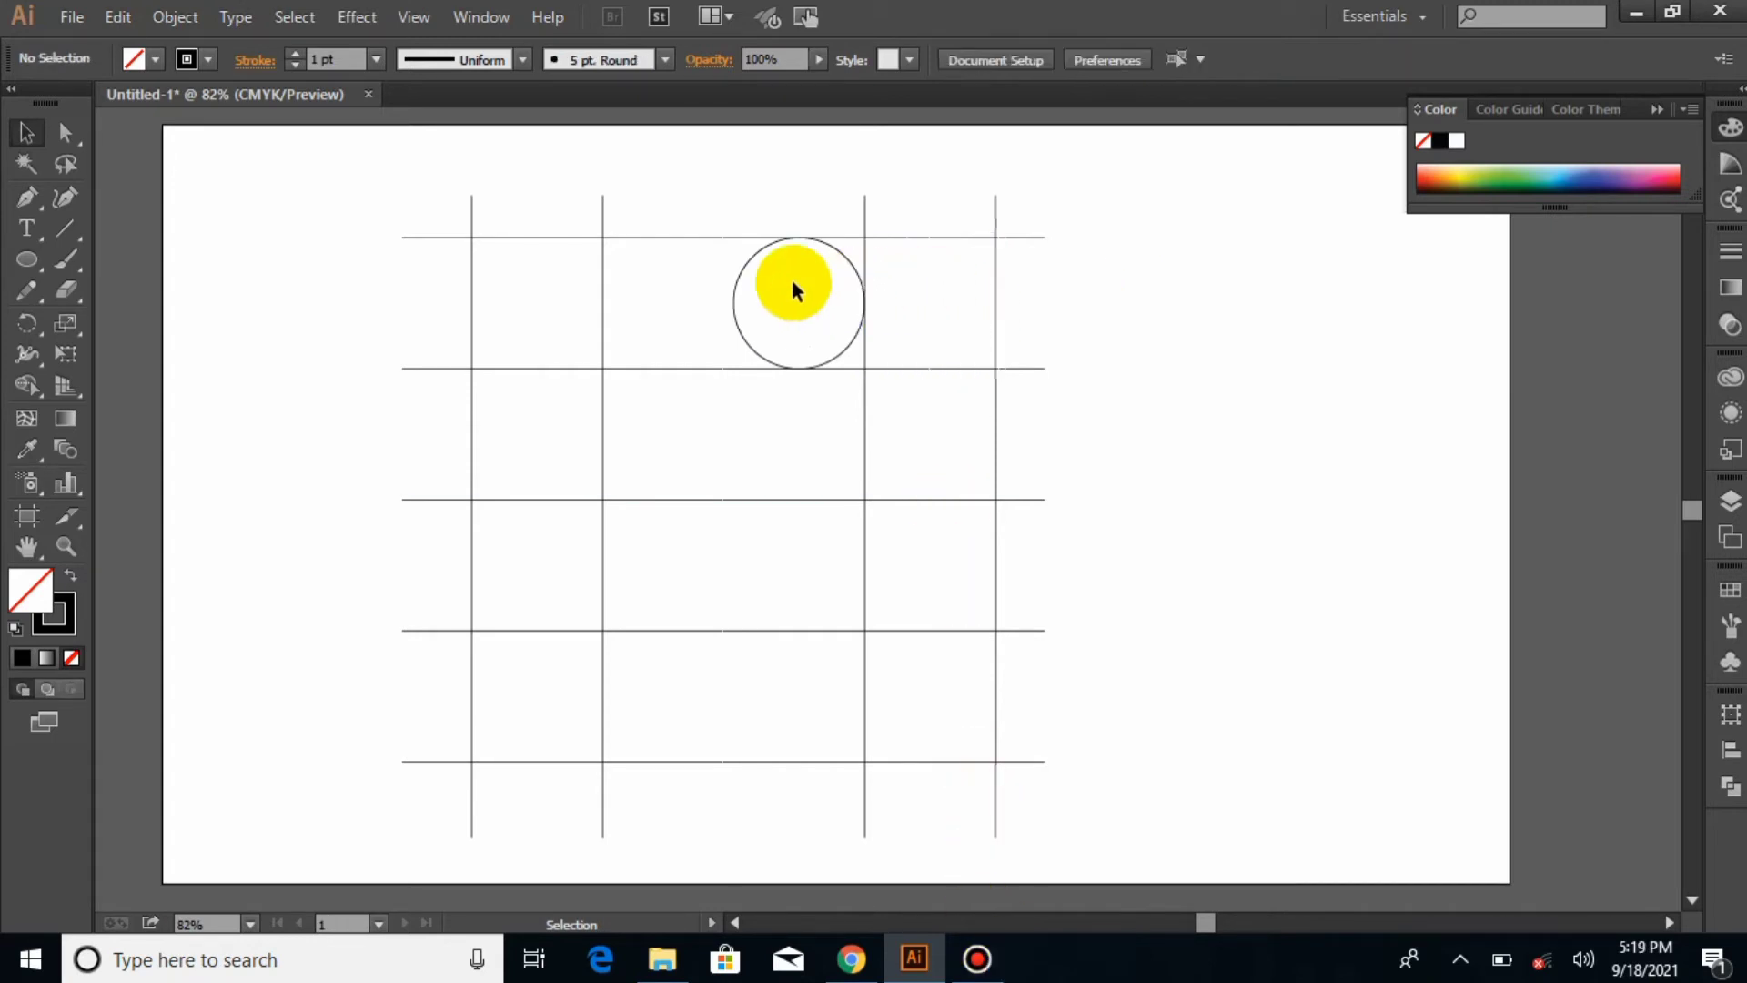
pyautogui.moveTo(842, 262); pyautogui.dragTo(846, 519)
pyautogui.click(1220, 437)
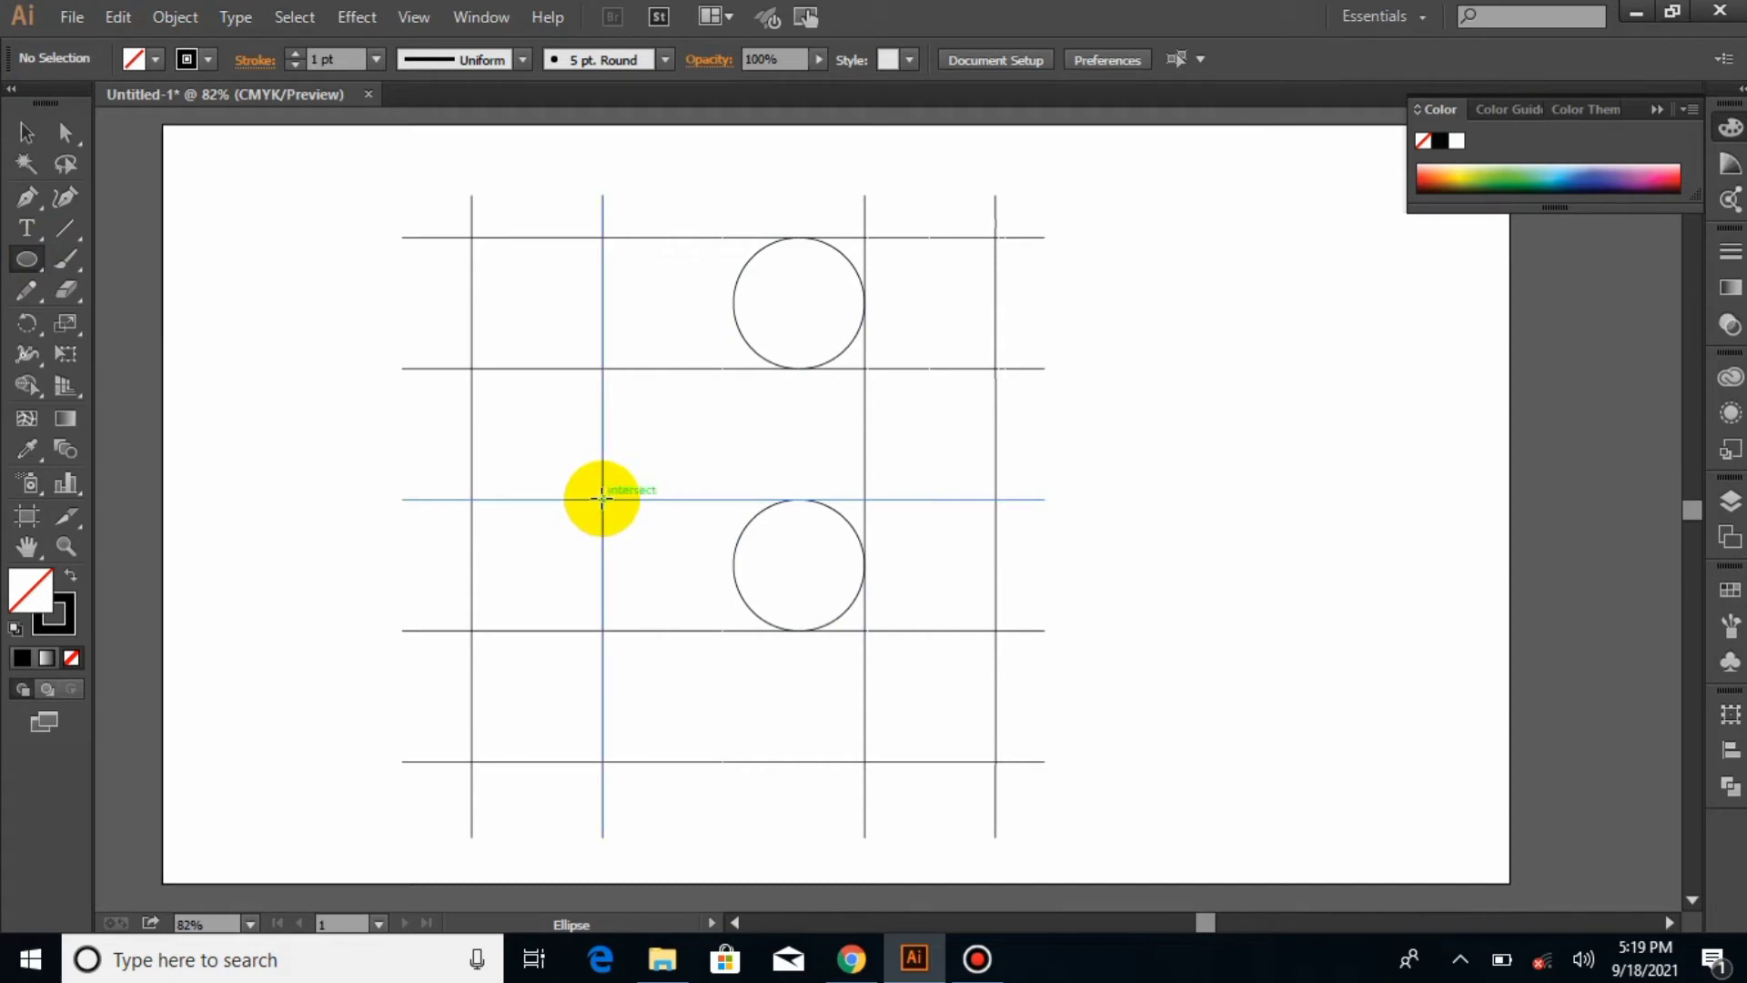
# Draw a circle centred where the second vertical and third horizontal lines cross, reaching the first vertical line and the second and fourth horizontals
pyautogui.moveTo(604, 498); pyautogui.dragTo(732, 630)
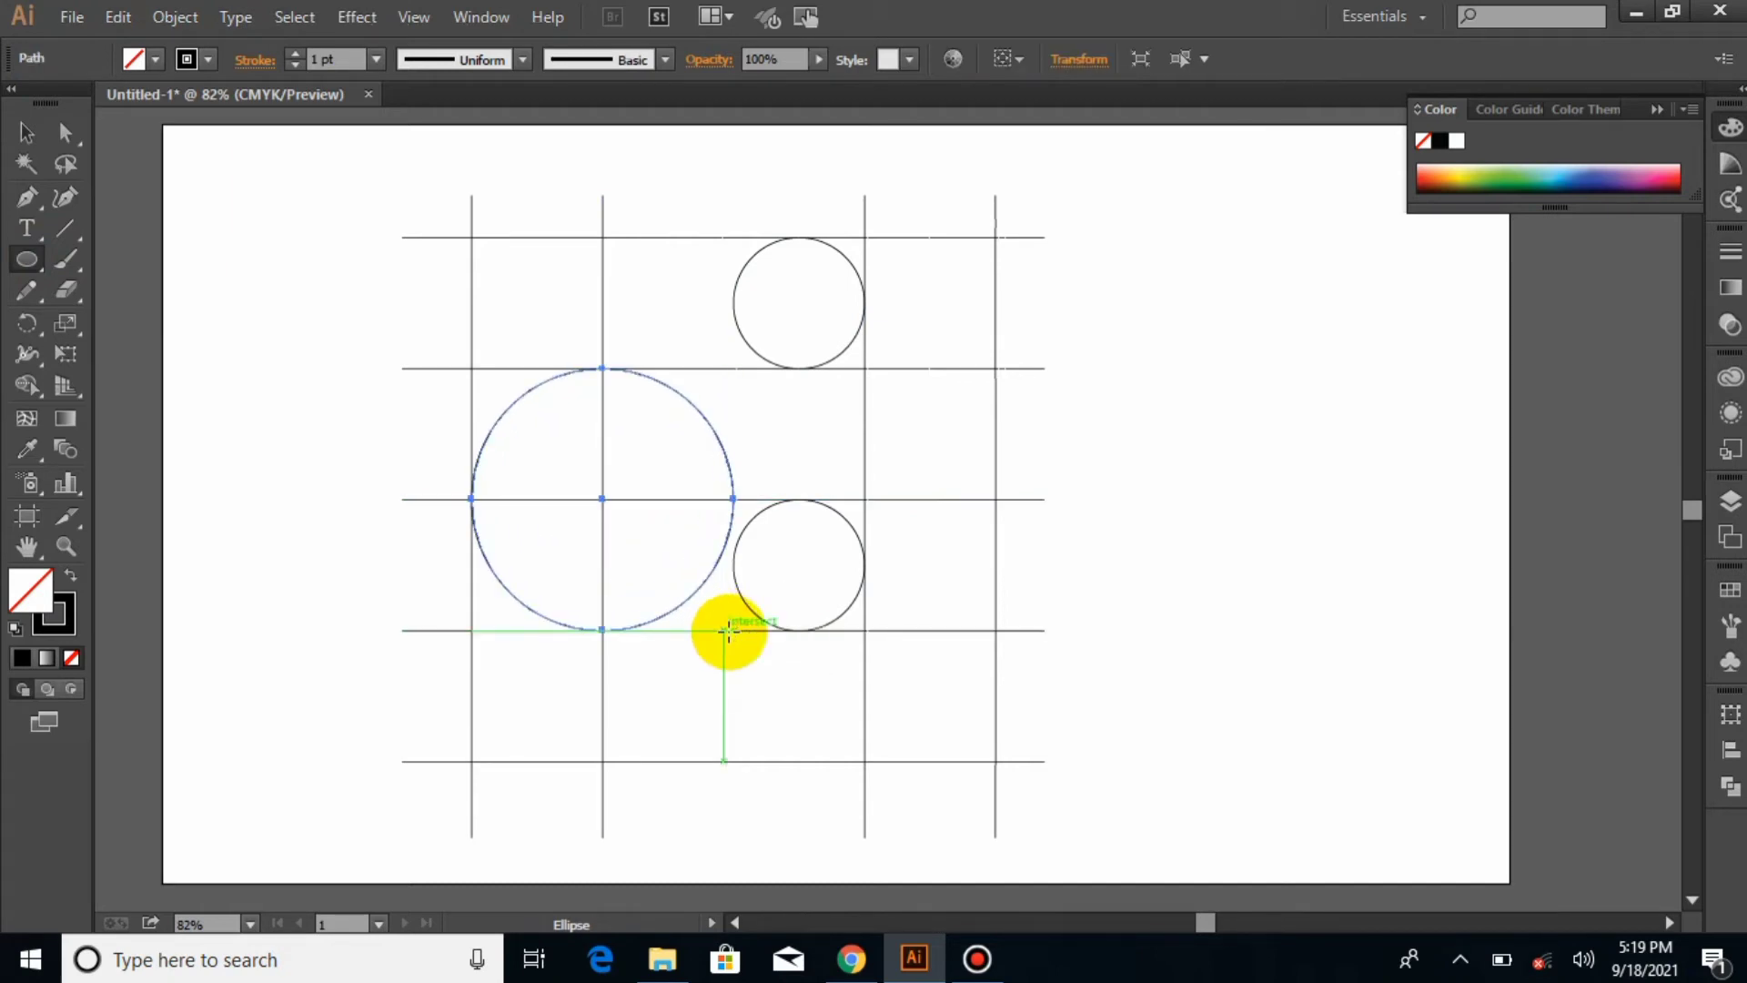
pyautogui.click(26, 135)
pyautogui.click(282, 203)
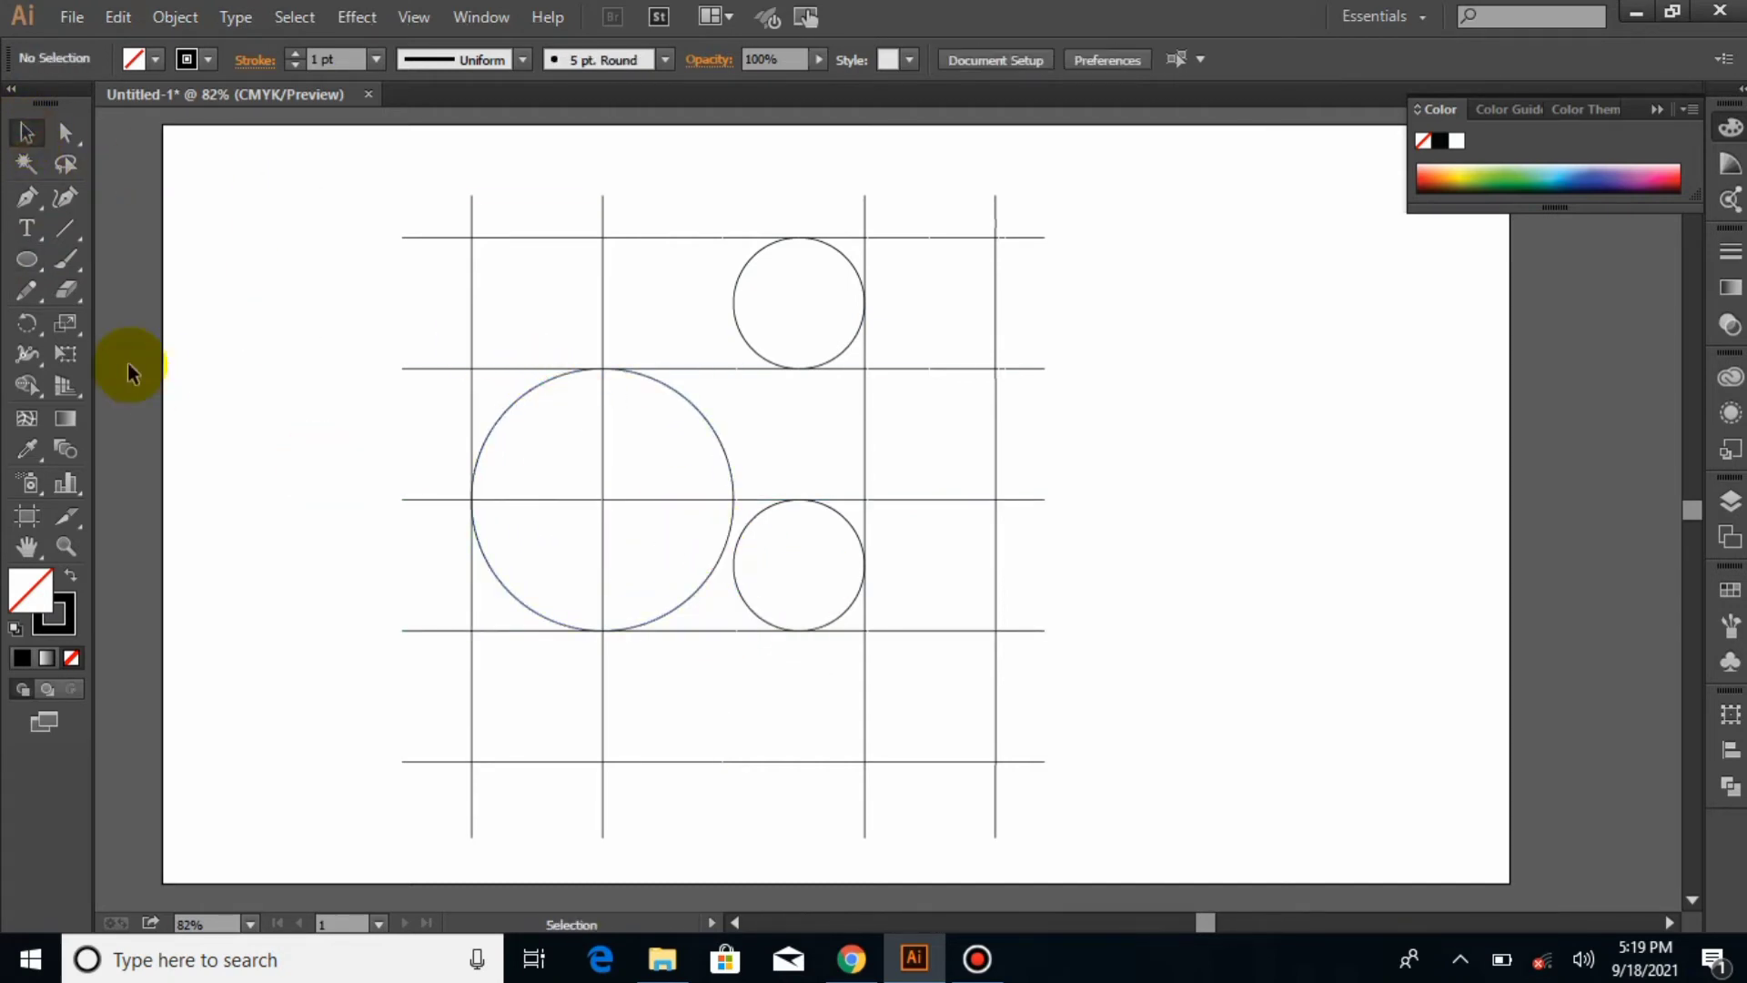
# Draw a larger circle from the lower small circle's centre, reaching the second and fourth vertical lines and the second and fifth horizontals
pyautogui.click(15, 266)
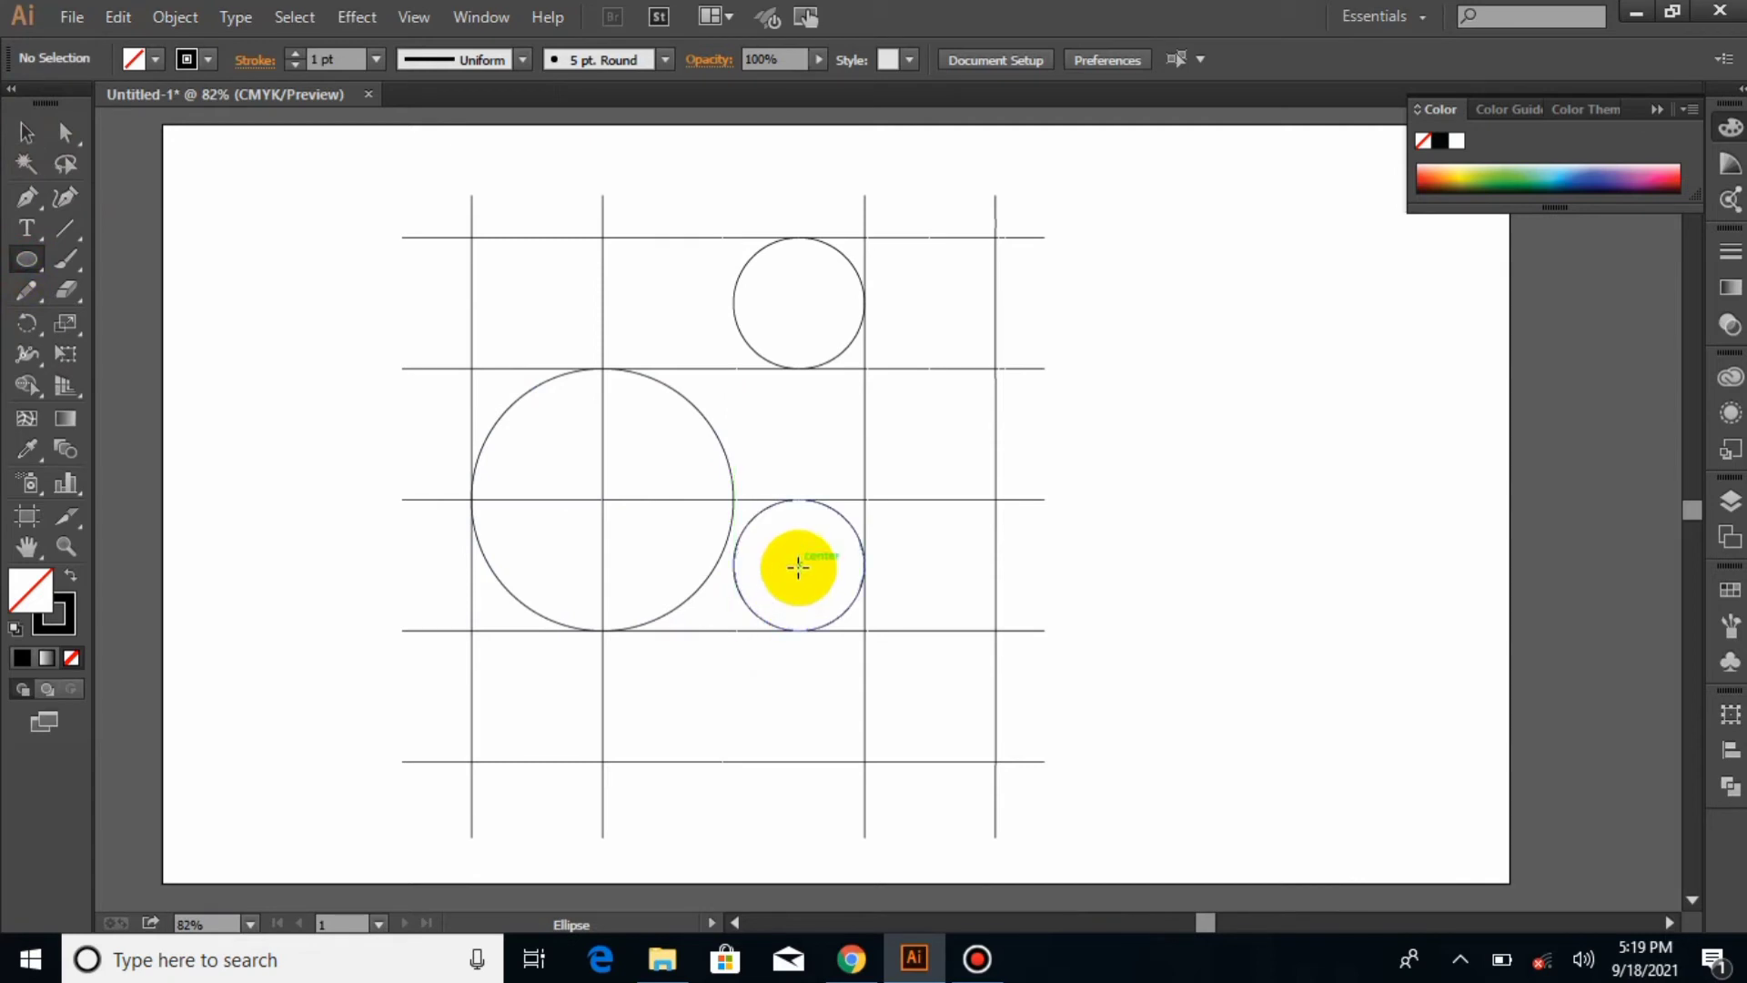
pyautogui.moveTo(798, 563); pyautogui.dragTo(994, 715)
pyautogui.click(61, 129)
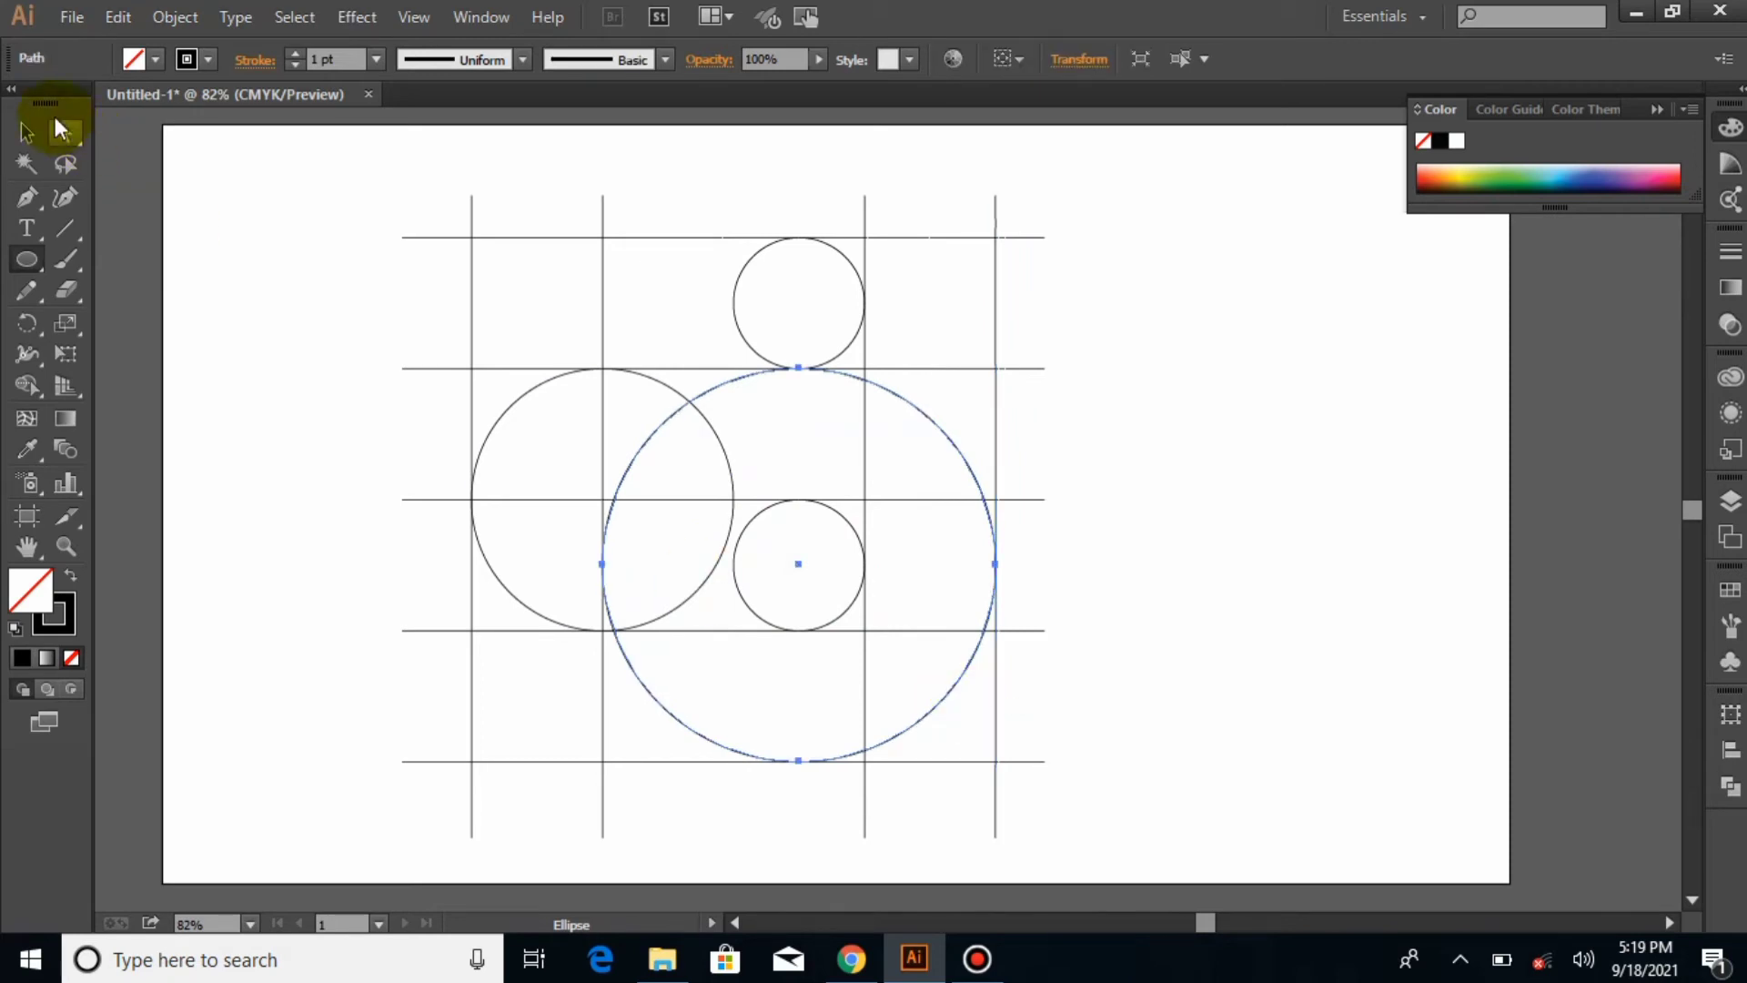
pyautogui.click(394, 288)
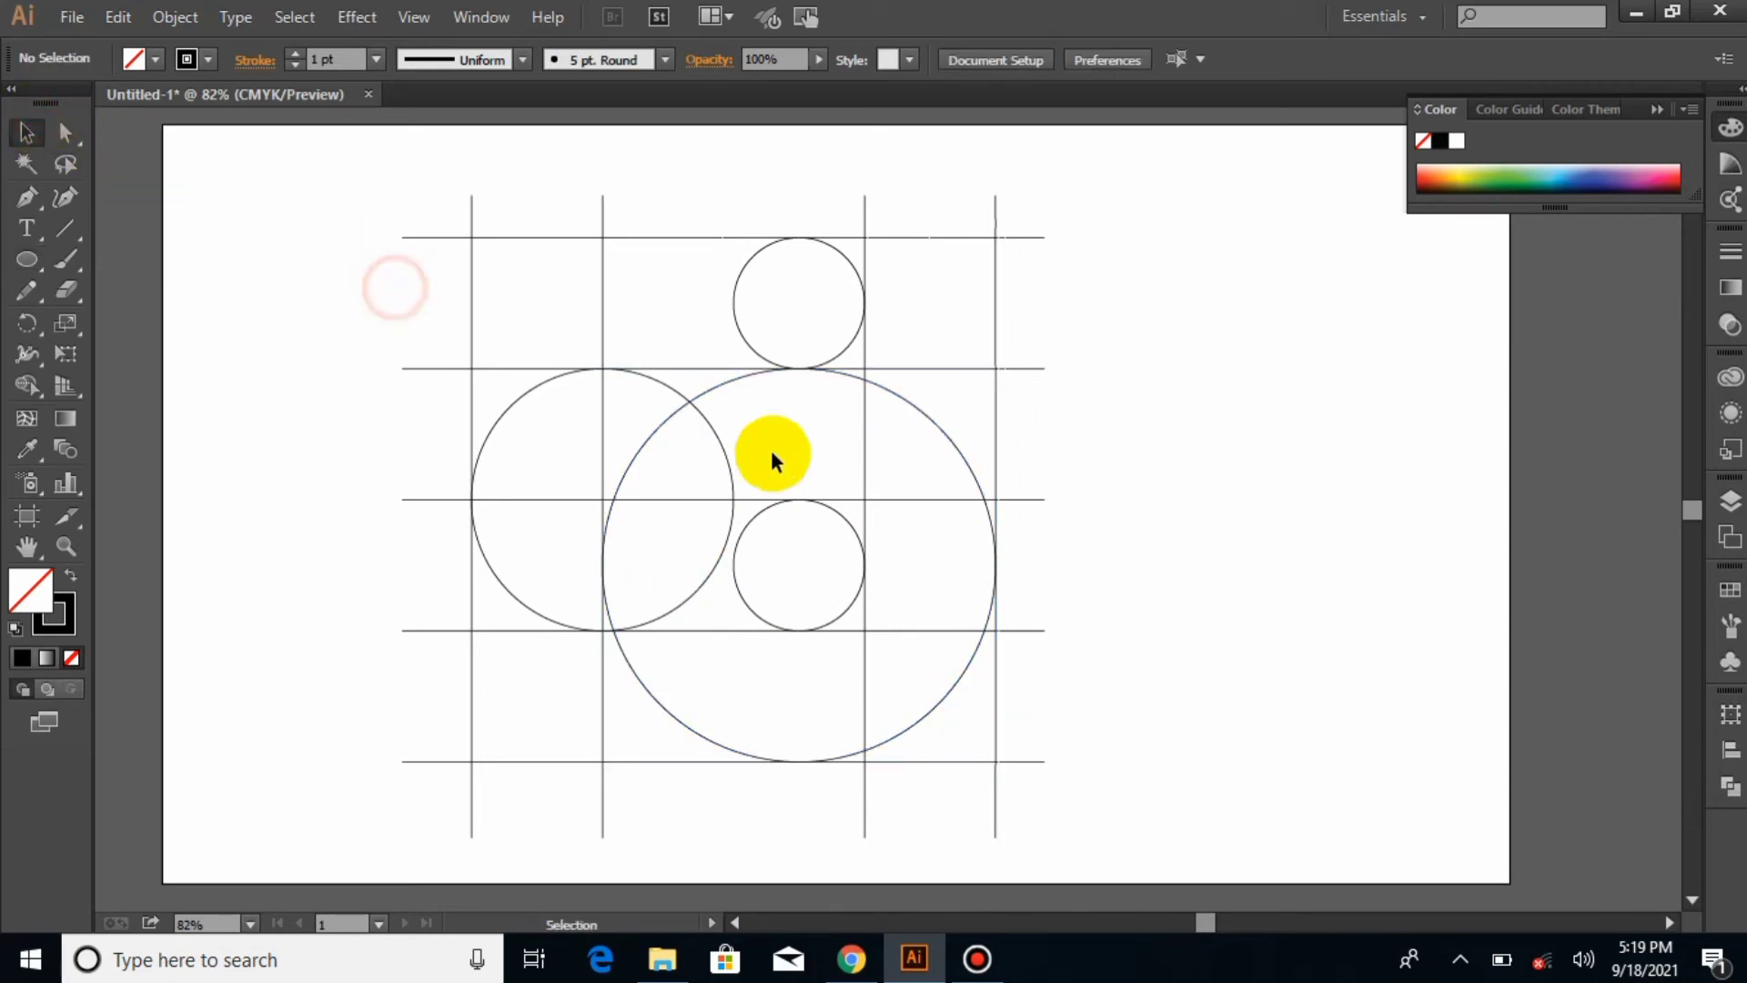
# Align the largest circle with the small circle inside it, using the small circle as the key object
pyautogui.click(748, 535)
pyautogui.keyDown('shift'); pyautogui.click(719, 393); pyautogui.keyUp('shift')
pyautogui.click(788, 569)
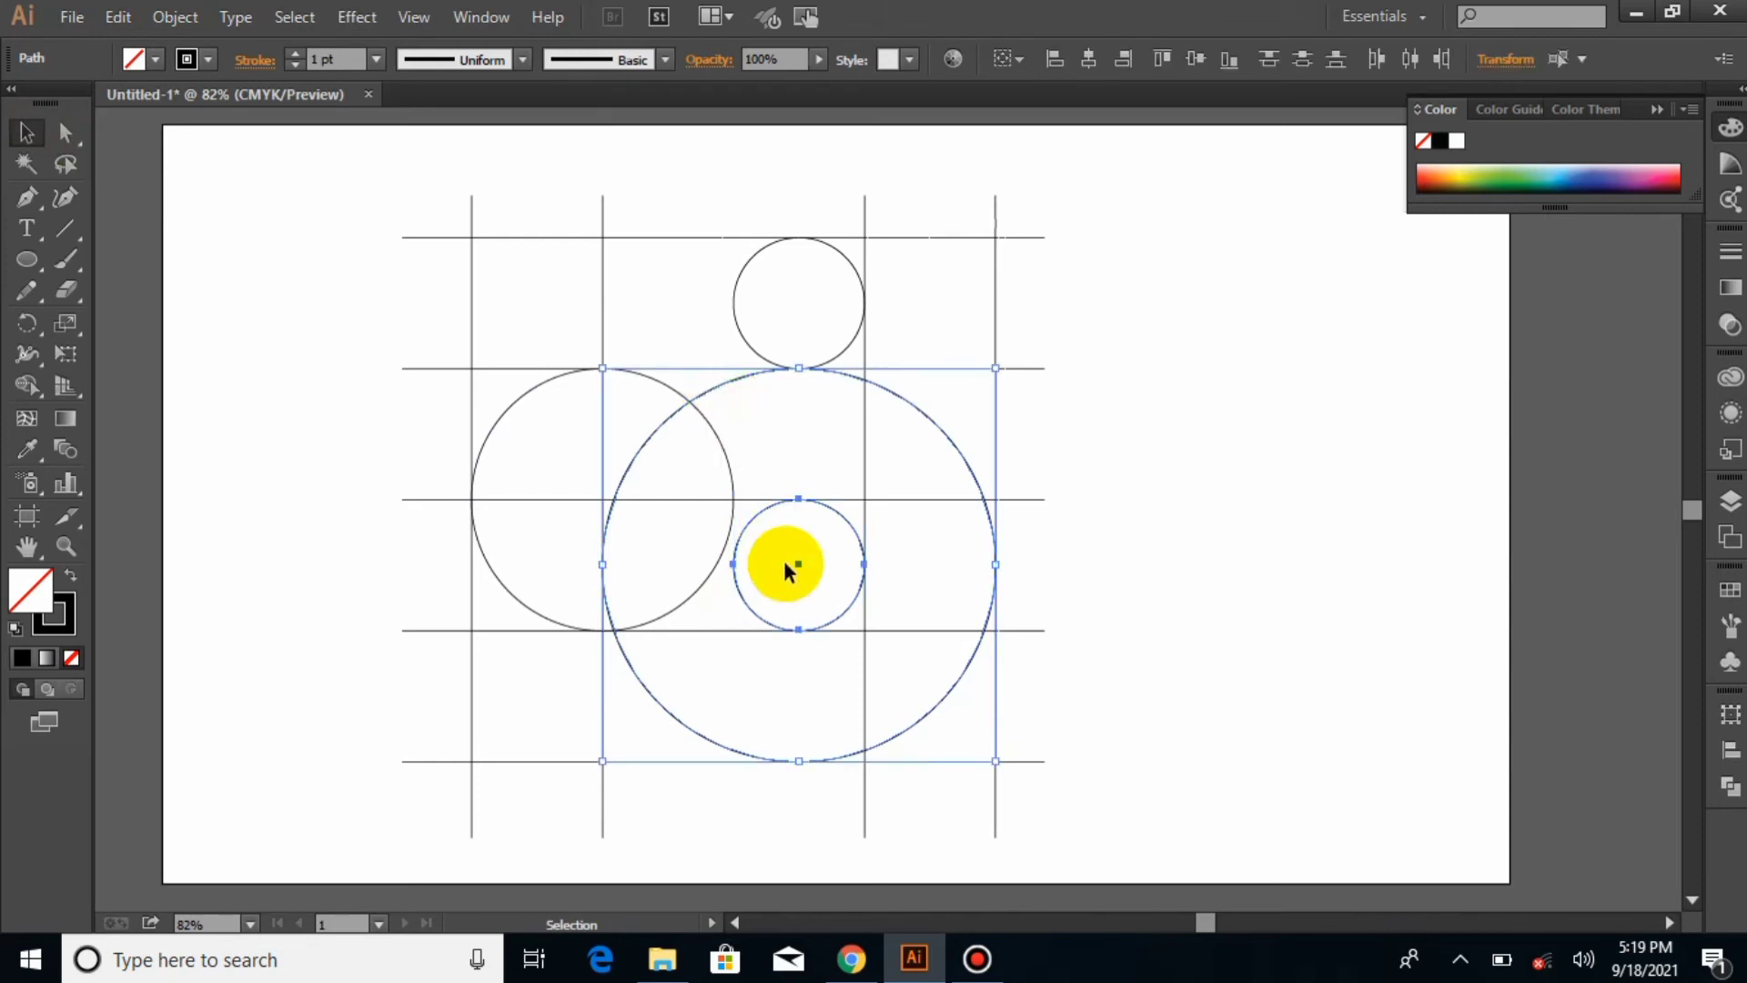
pyautogui.click(751, 522)
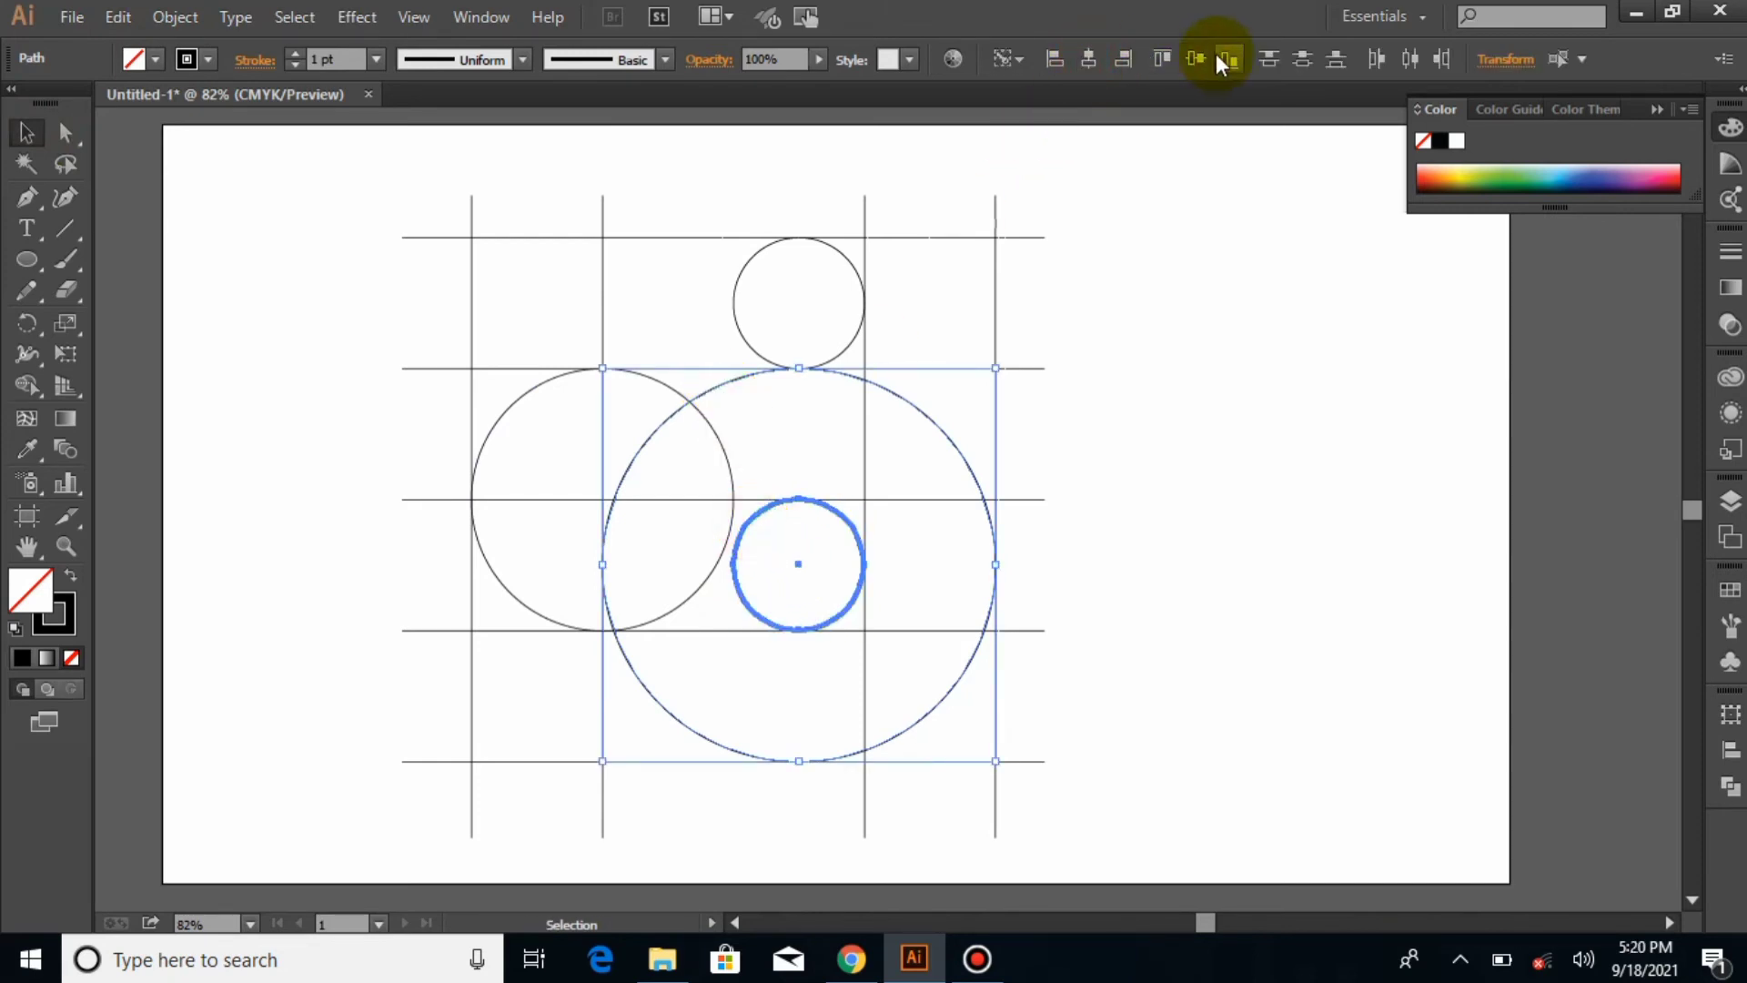
pyautogui.click(1183, 334)
# Set the stroke weight of all grid lines and circles to 34 pt
pyautogui.moveTo(318, 167)
pyautogui.mouseDown()
pyautogui.moveTo(1021, 714)
pyautogui.moveTo(1170, 799)
pyautogui.mouseUp()
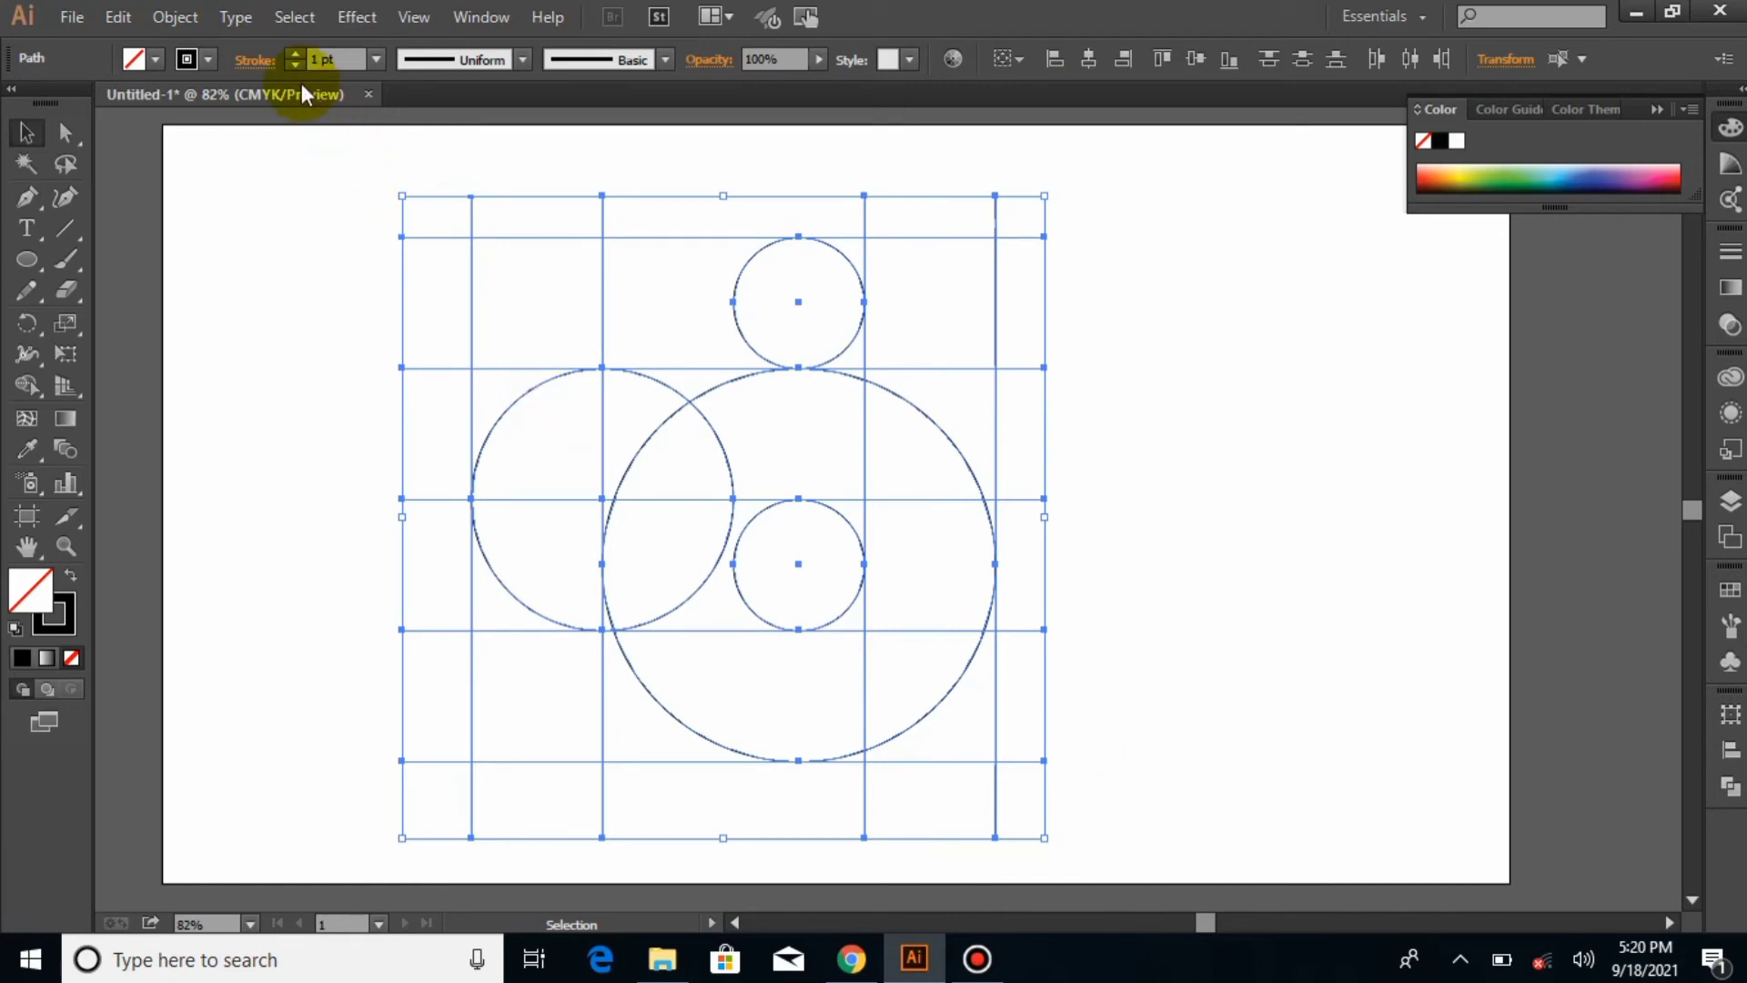
pyautogui.click(296, 53)
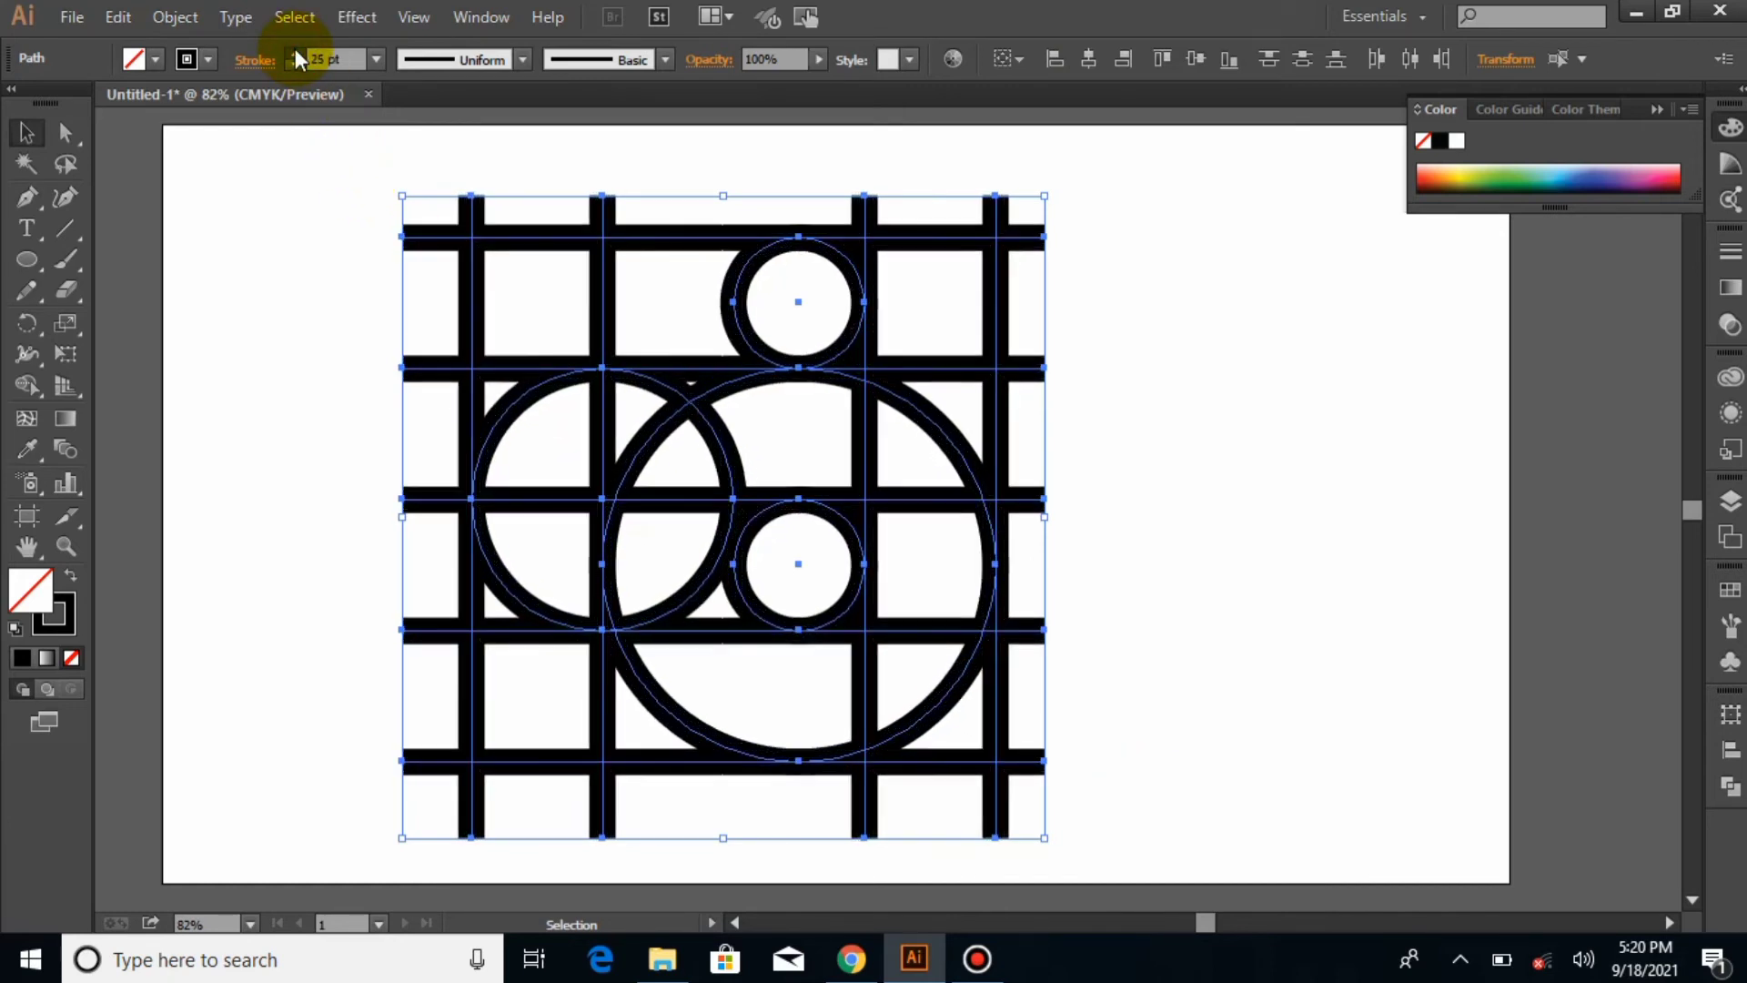
pyautogui.click(296, 55)
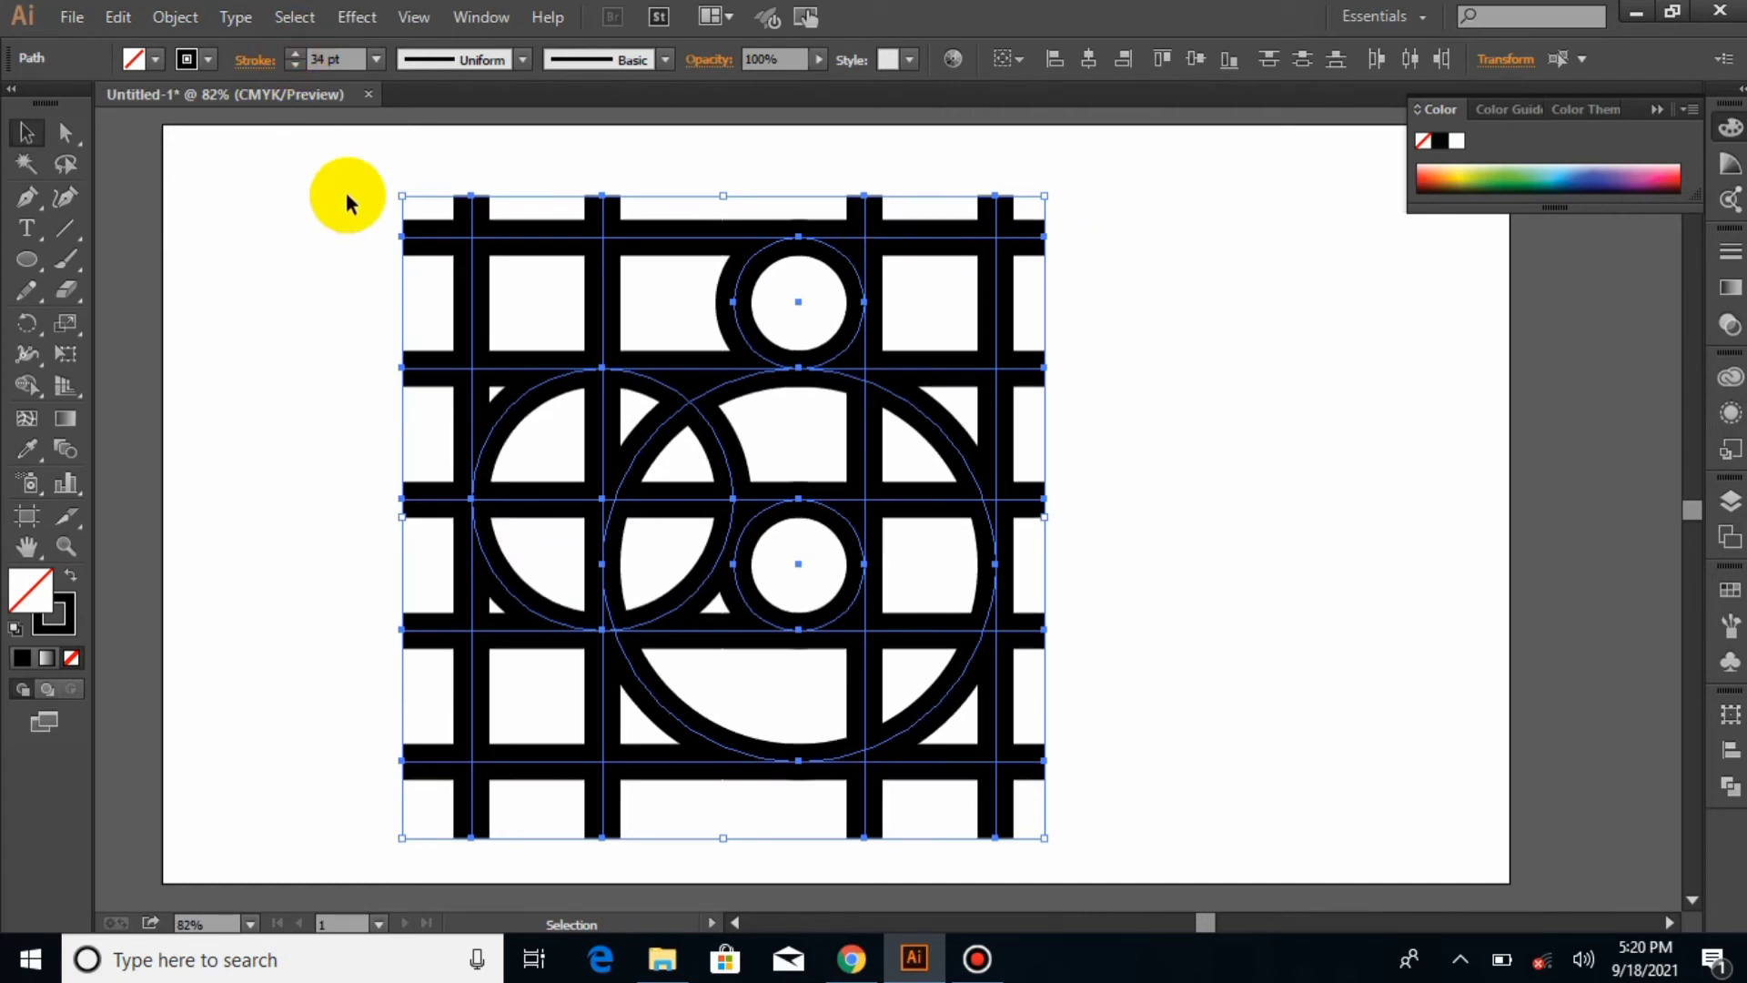
# Convert the thick strokes of all grid lines and circles into filled outlines with Outline Stroke
pyautogui.moveTo(379, 172); pyautogui.dragTo(1125, 841)
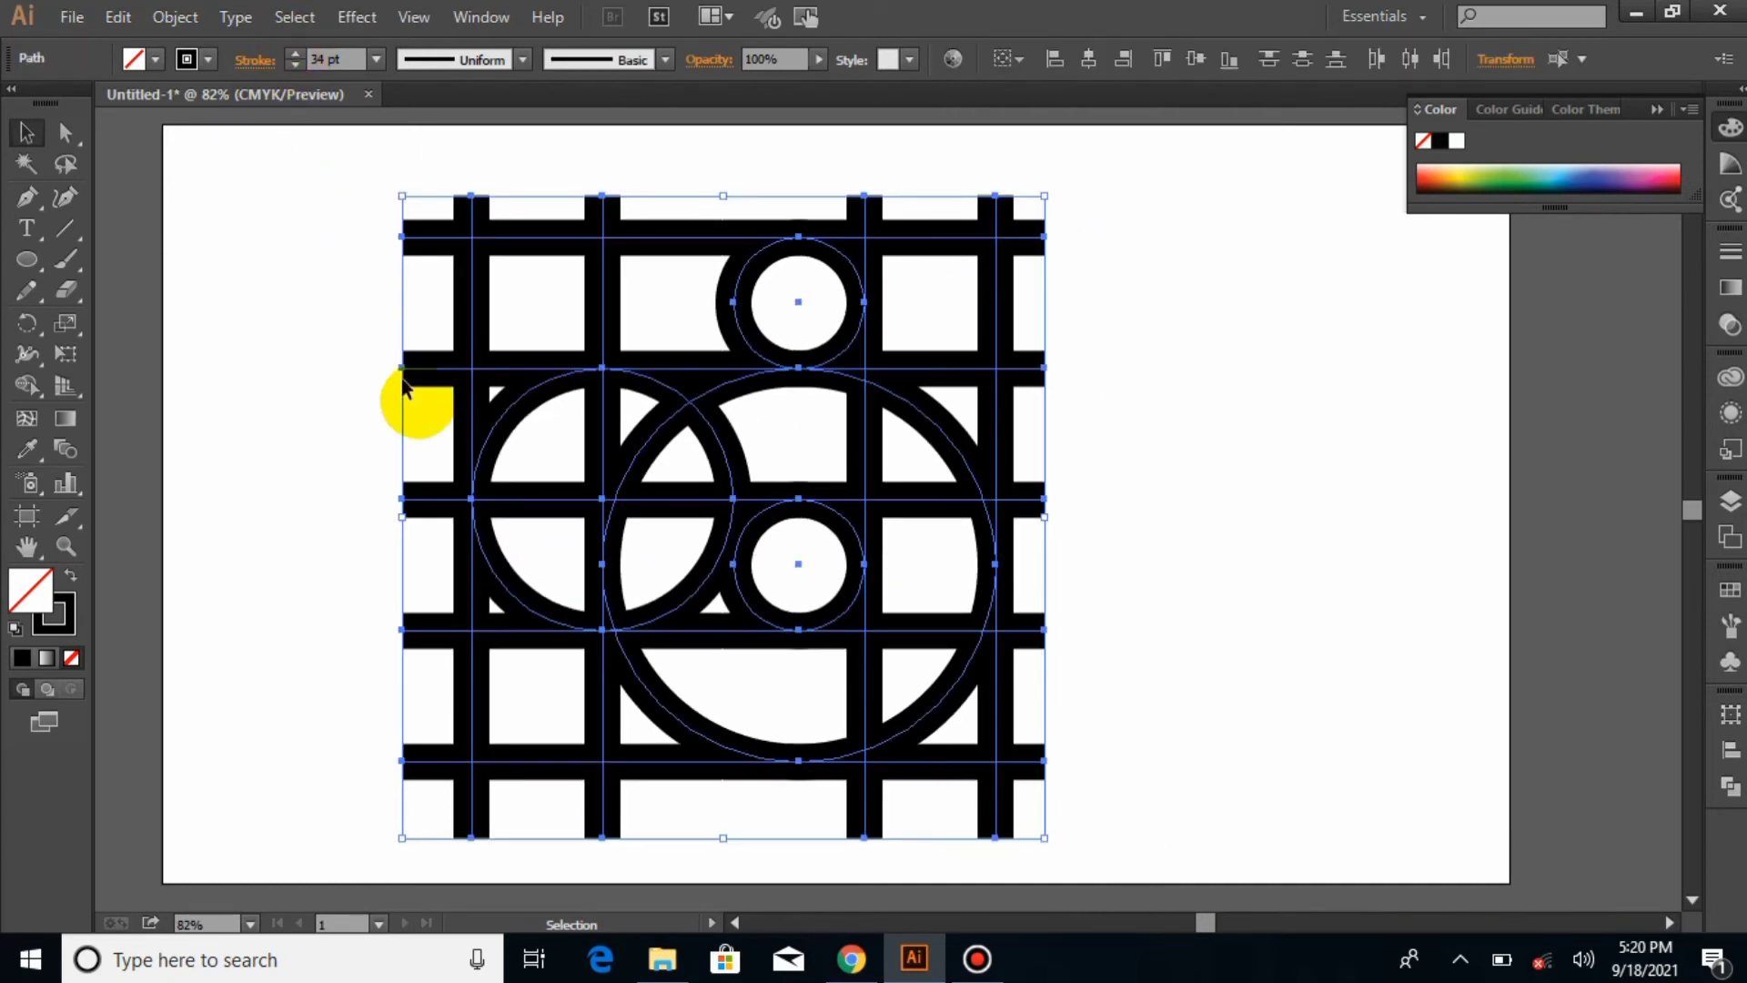
pyautogui.click(173, 15)
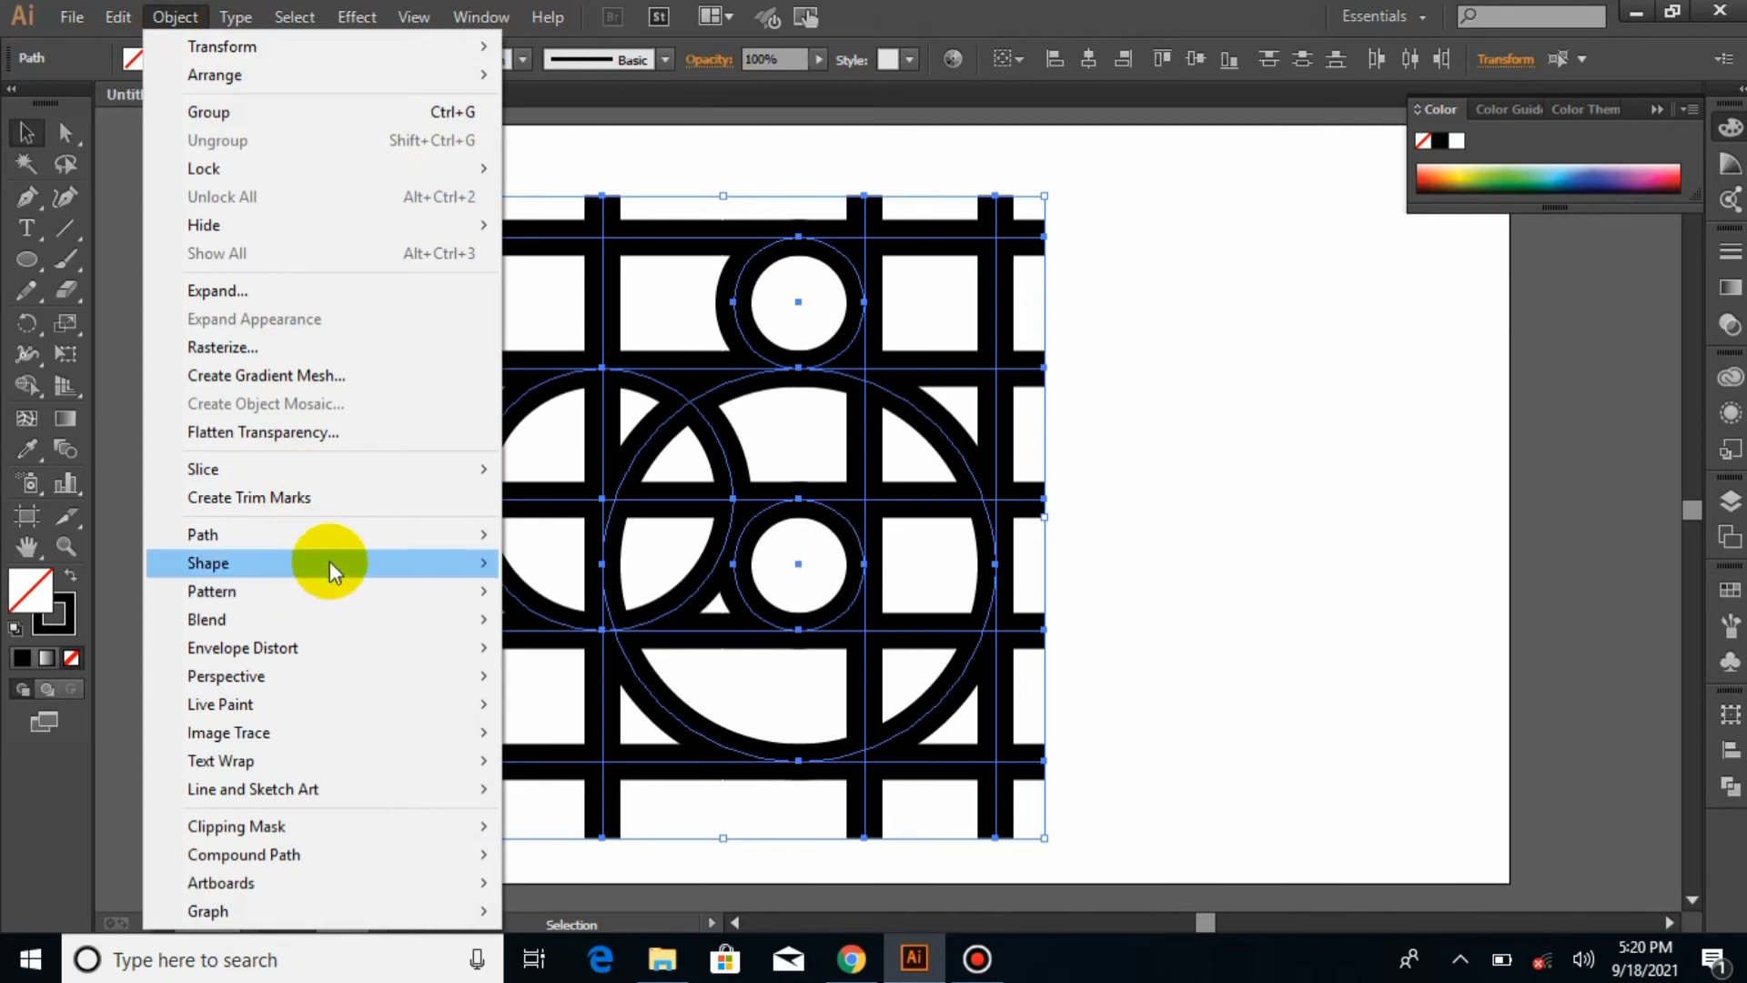
pyautogui.moveTo(375, 543)
pyautogui.click(567, 600)
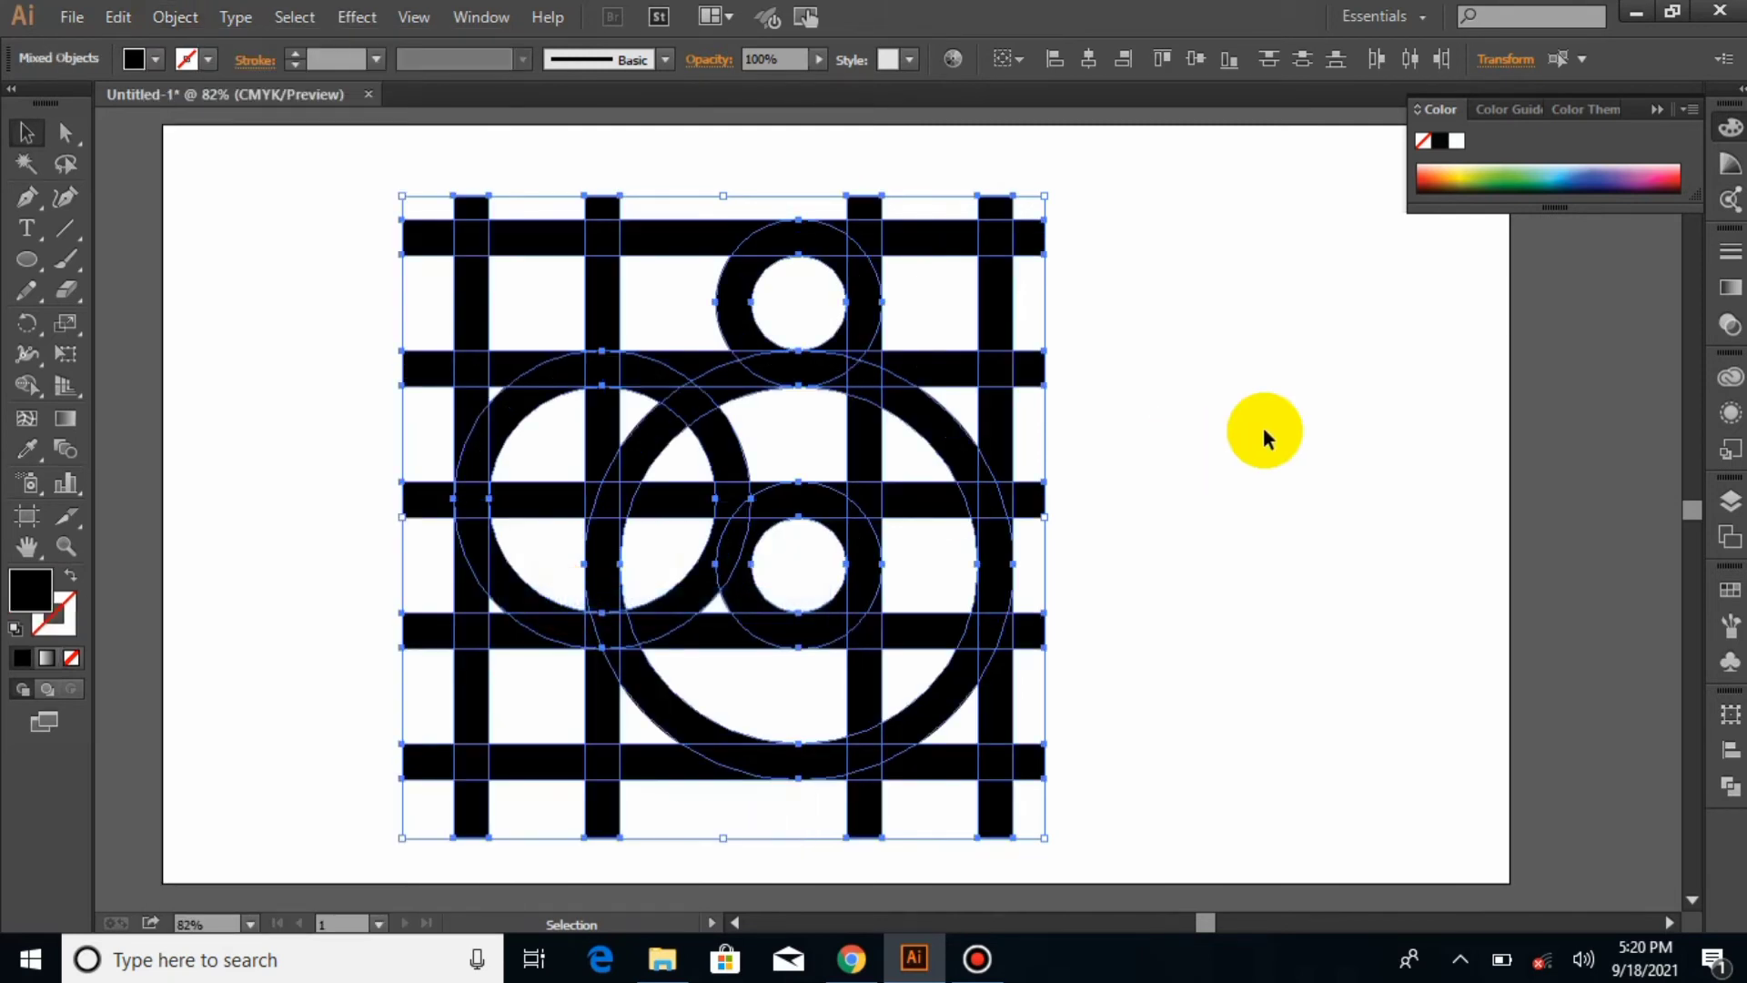
# Merge the bar and arc segments that trace a continuous B-shaped letterform with an inner spiral, using the Shape Builder tool
pyautogui.click(37, 387)
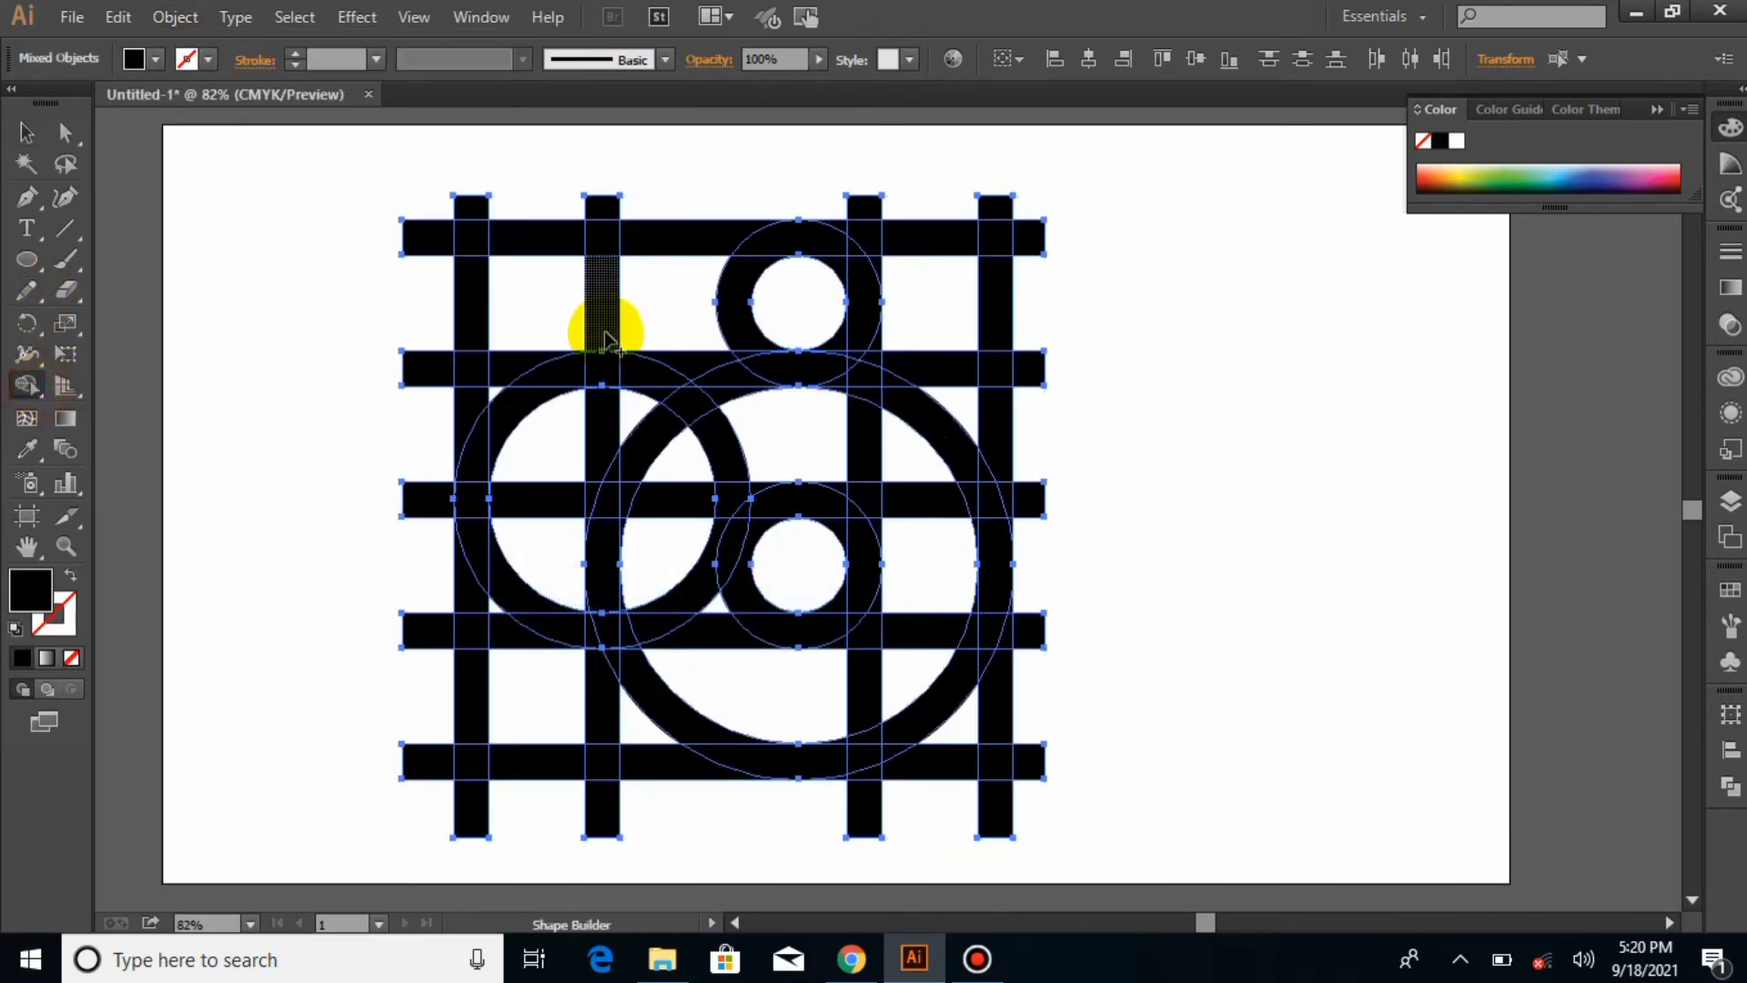
pyautogui.moveTo(448, 254)
pyautogui.mouseDown()
pyautogui.moveTo(468, 284)
pyautogui.moveTo(564, 241)
pyautogui.moveTo(813, 241)
pyautogui.moveTo(869, 293)
pyautogui.mouseUp()
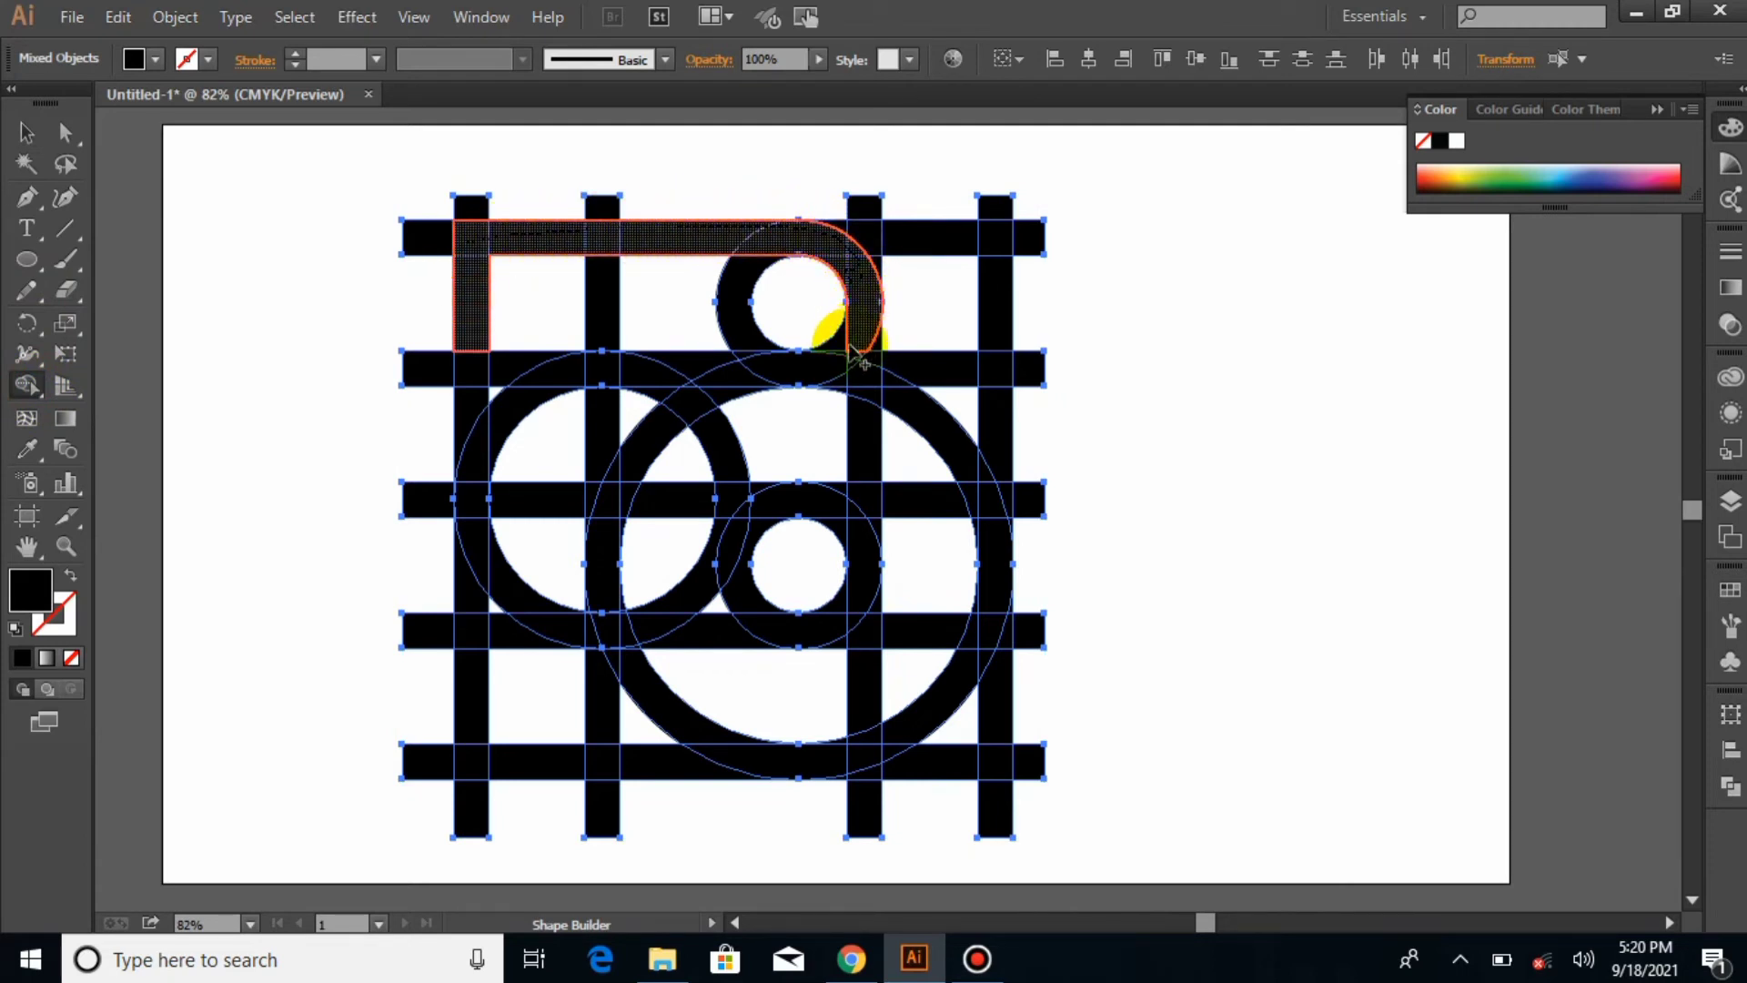
pyautogui.moveTo(835, 368)
pyautogui.mouseDown()
pyautogui.moveTo(574, 364)
pyautogui.moveTo(487, 433)
pyautogui.moveTo(470, 474)
pyautogui.moveTo(488, 567)
pyautogui.moveTo(551, 614)
pyautogui.moveTo(840, 619)
pyautogui.moveTo(859, 565)
pyautogui.moveTo(846, 513)
pyautogui.moveTo(747, 501)
pyautogui.moveTo(775, 484)
pyautogui.moveTo(608, 504)
pyautogui.mouseUp()
pyautogui.moveTo(759, 508)
pyautogui.mouseDown()
pyautogui.moveTo(841, 370)
pyautogui.moveTo(891, 390)
pyautogui.moveTo(834, 390)
pyautogui.mouseUp()
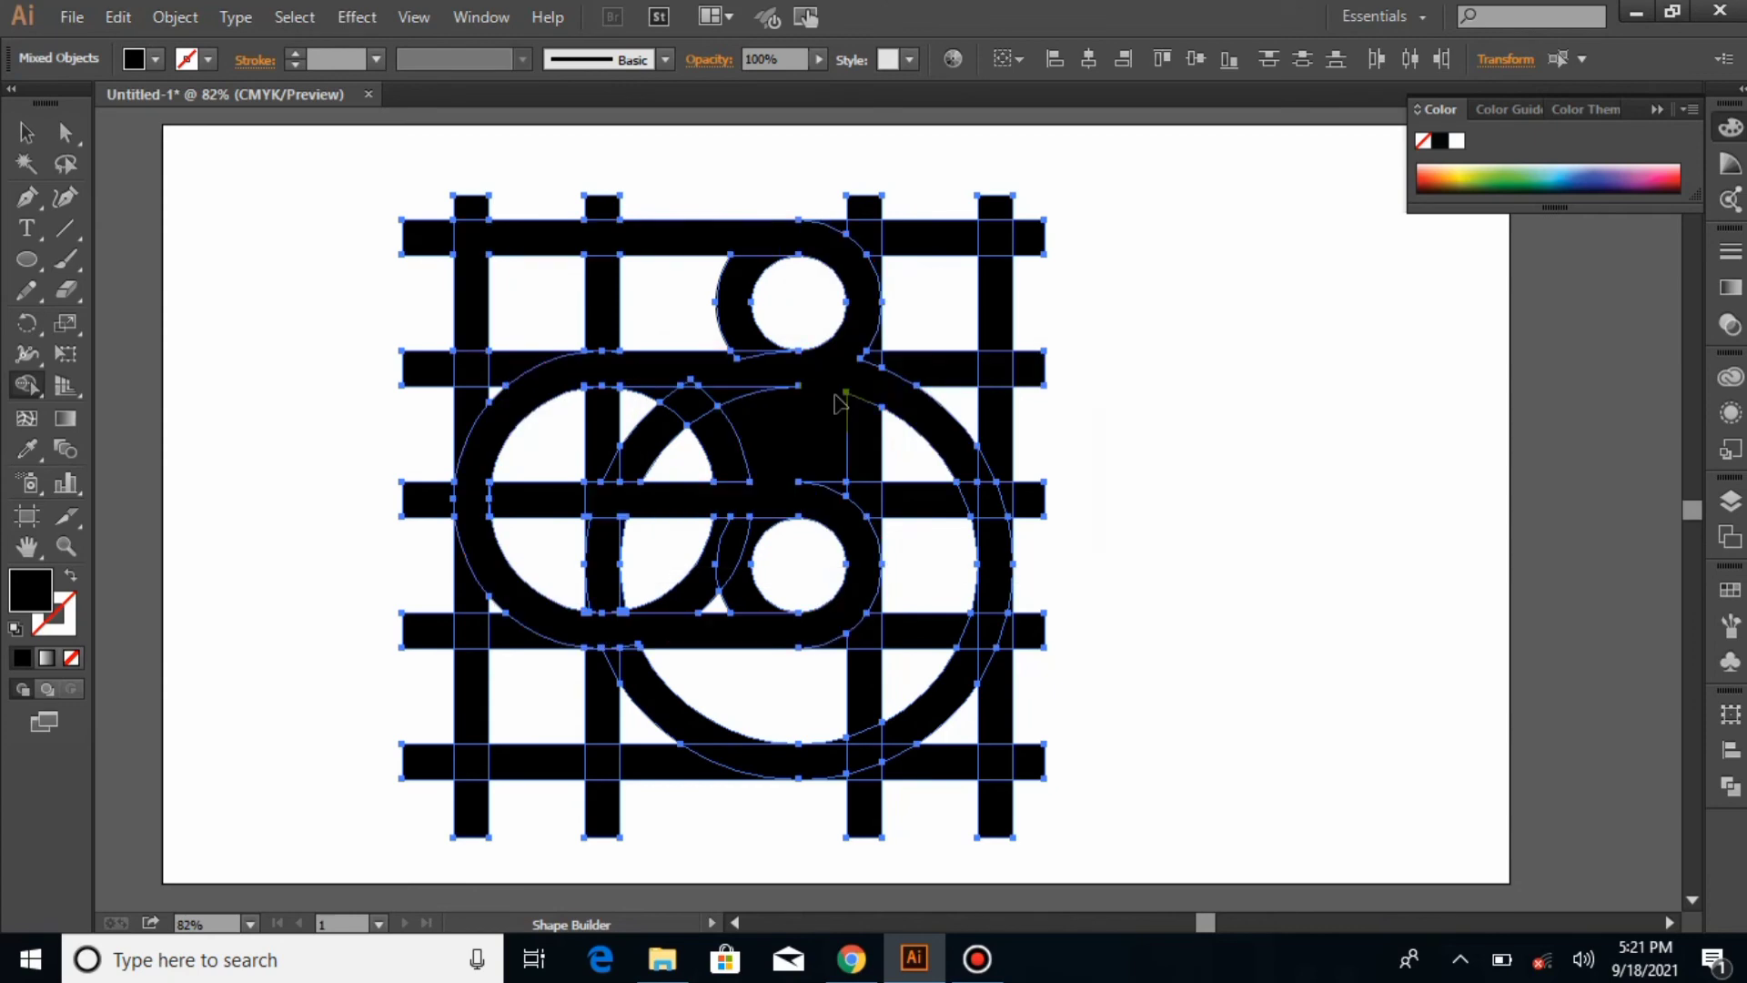
pyautogui.click(693, 379)
pyautogui.moveTo(831, 379)
pyautogui.mouseDown()
pyautogui.moveTo(897, 383)
pyautogui.moveTo(983, 472)
pyautogui.moveTo(1000, 602)
pyautogui.moveTo(978, 609)
pyautogui.moveTo(995, 624)
pyautogui.moveTo(969, 679)
pyautogui.moveTo(834, 752)
pyautogui.moveTo(885, 748)
pyautogui.moveTo(703, 771)
pyautogui.moveTo(474, 752)
pyautogui.moveTo(470, 687)
pyautogui.mouseUp()
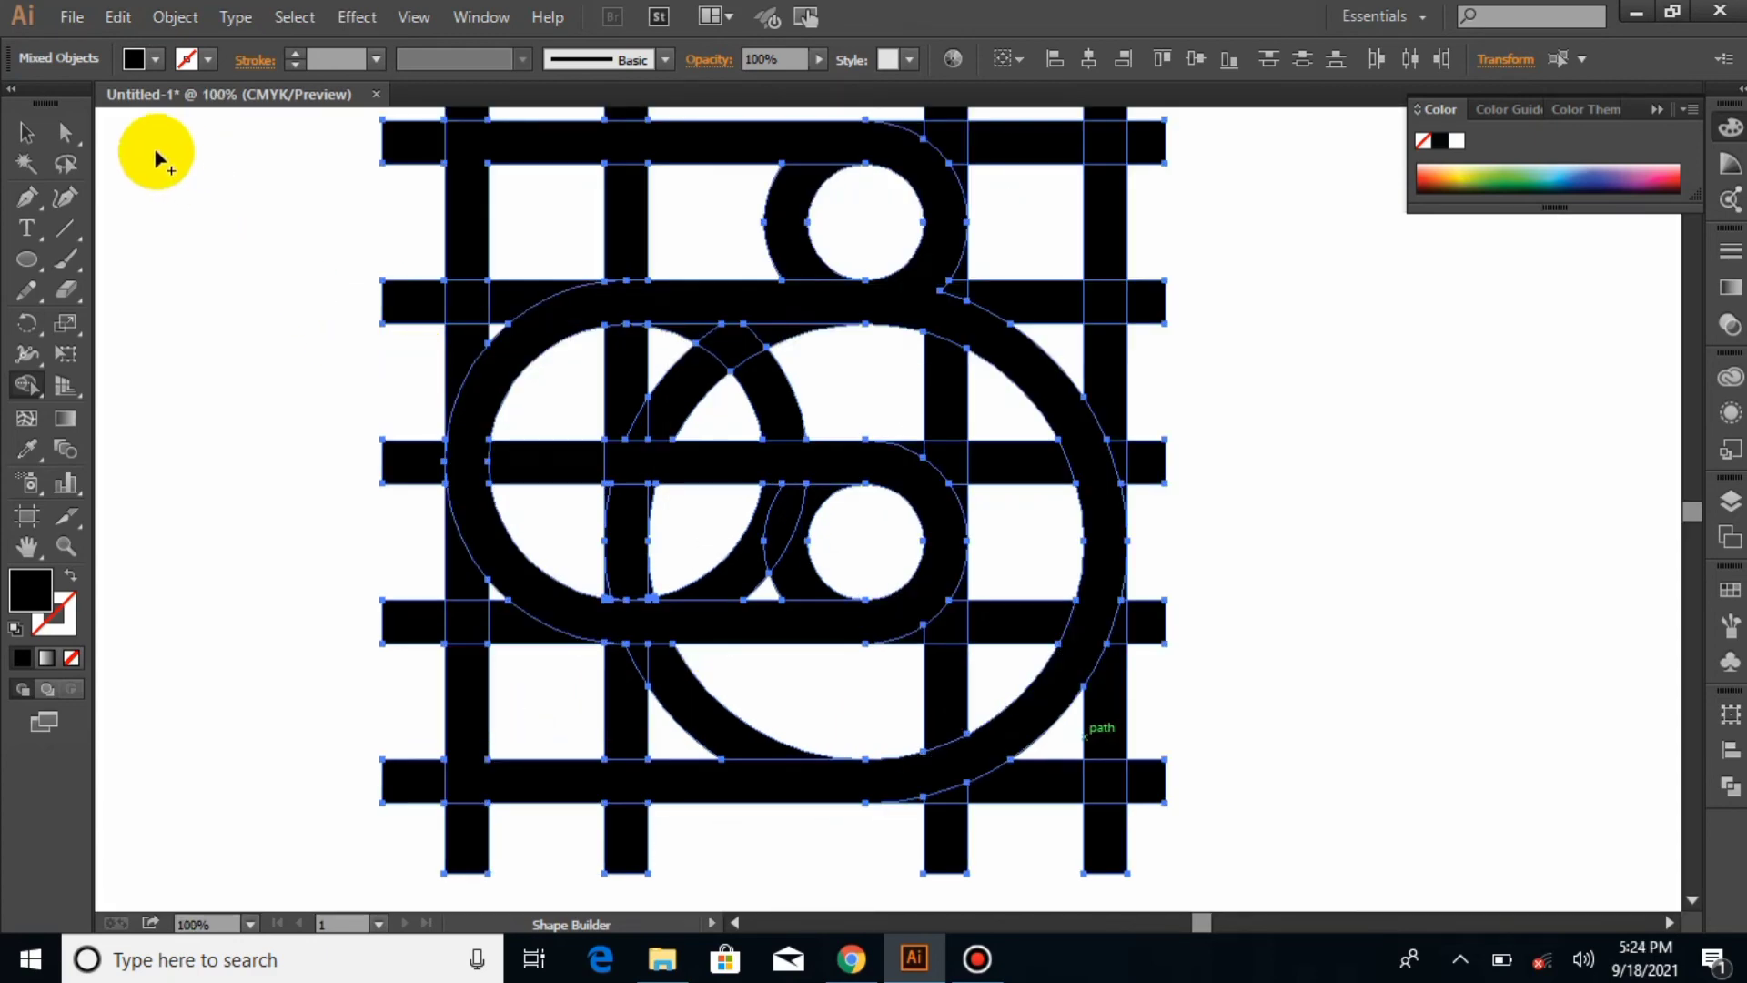
# Move the merged B letterform out of the grid to the right, clear of the leftover pieces
pyautogui.press('v')
pyautogui.click(284, 246)
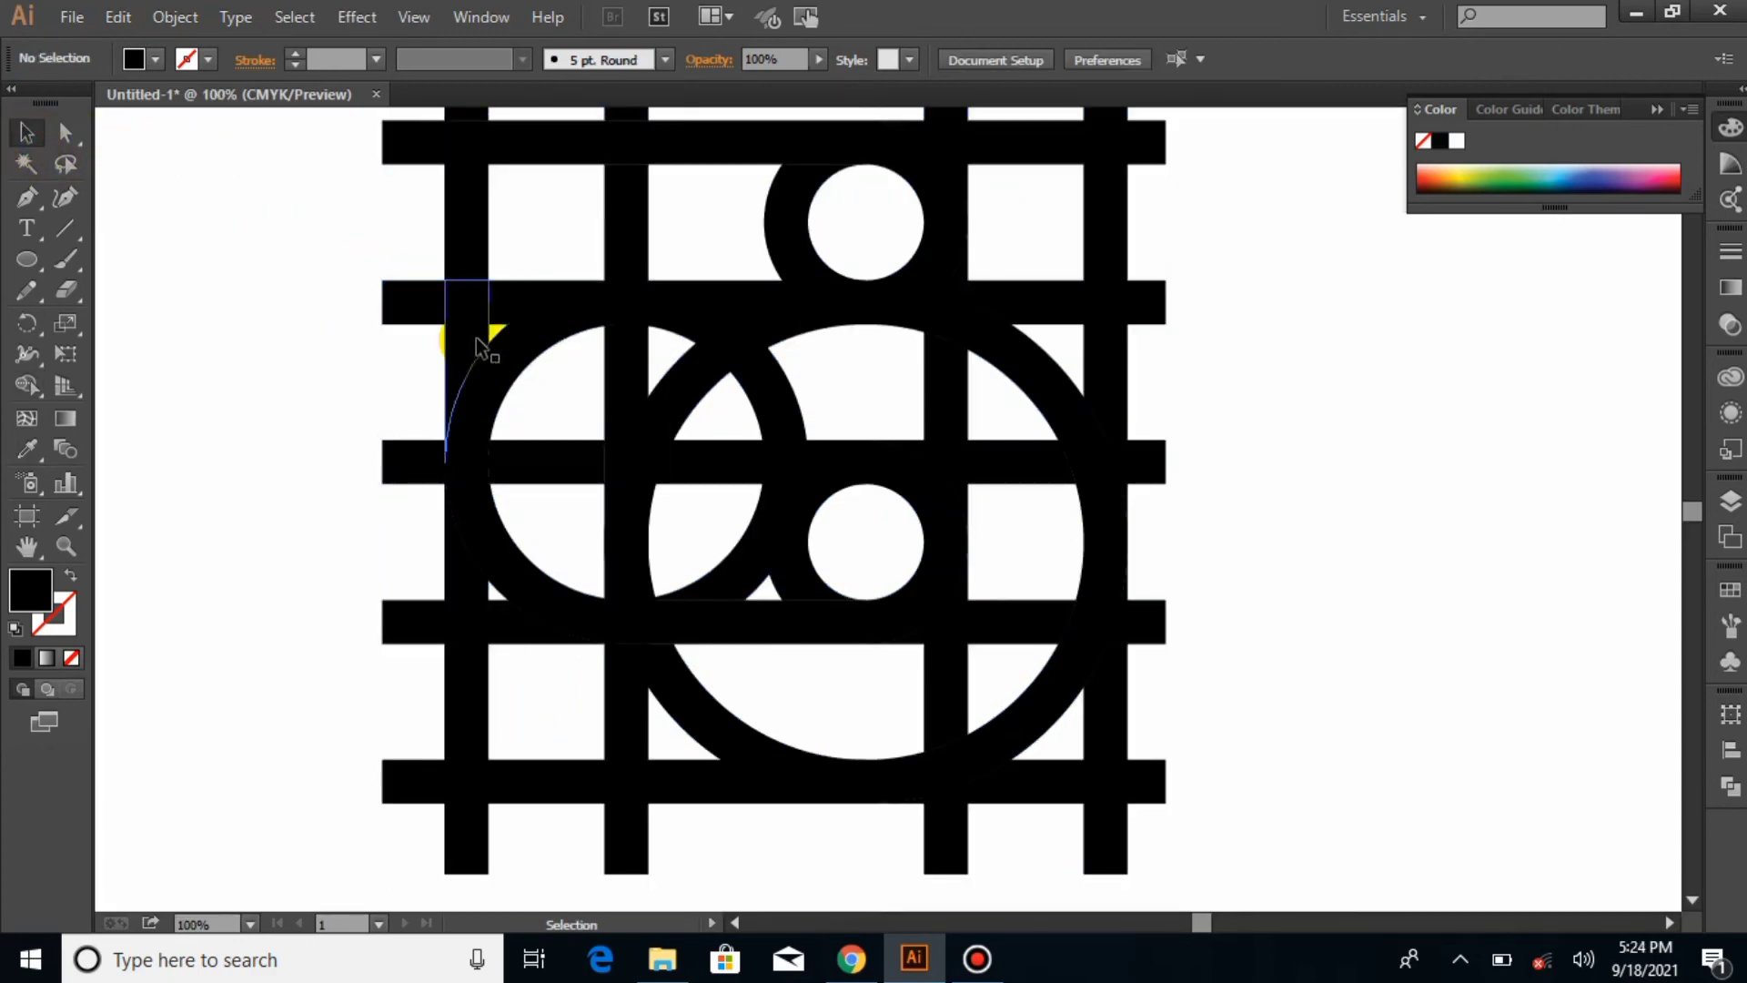
pyautogui.moveTo(523, 367); pyautogui.dragTo(1201, 417)
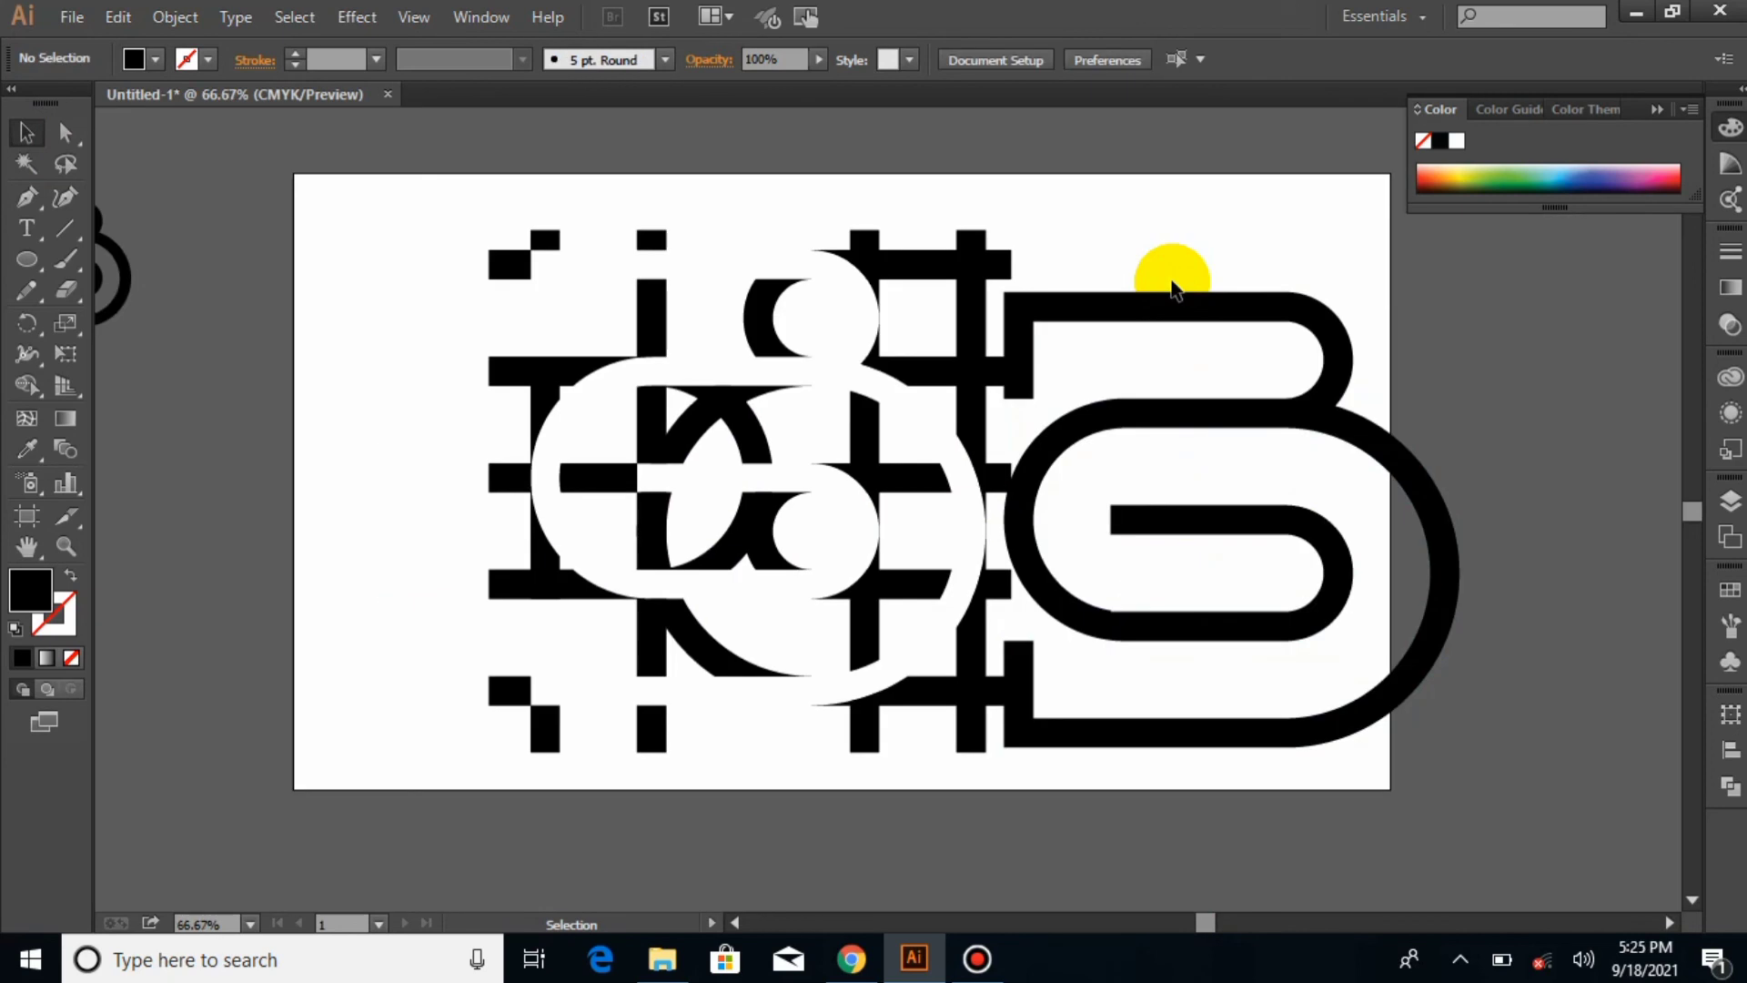
pyautogui.moveTo(1177, 305); pyautogui.dragTo(1207, 305)
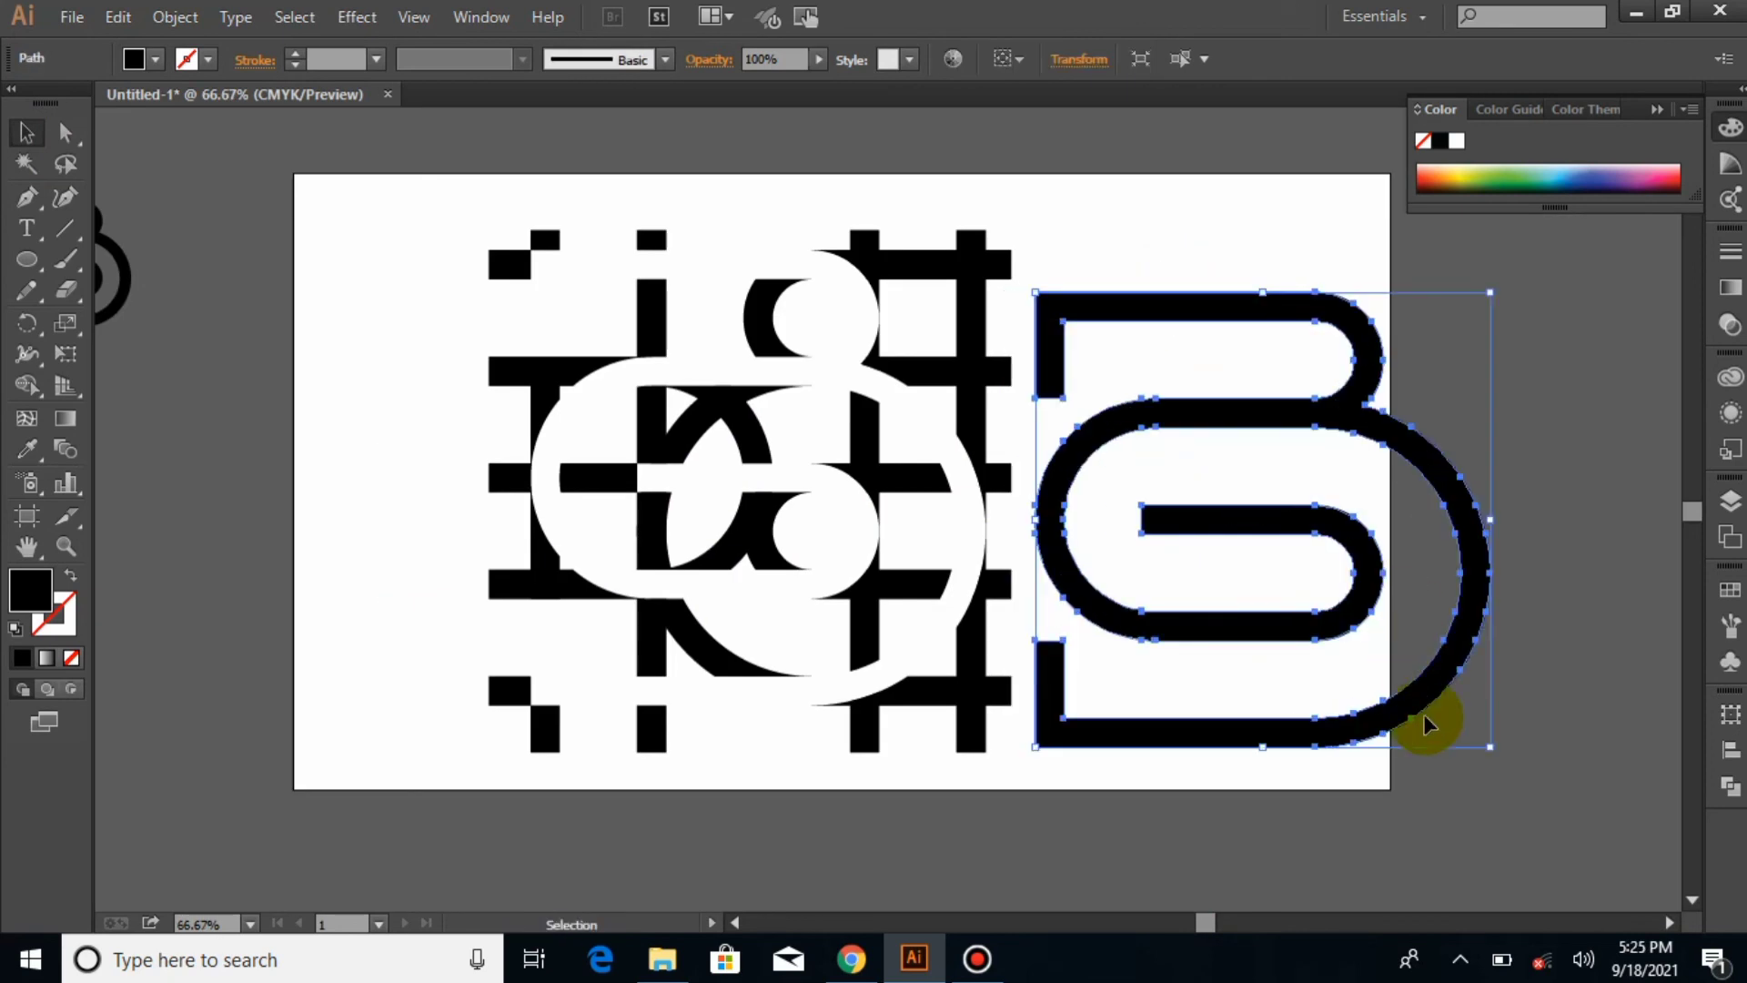
pyautogui.click(1447, 798)
pyautogui.moveTo(1132, 422); pyautogui.dragTo(1229, 422)
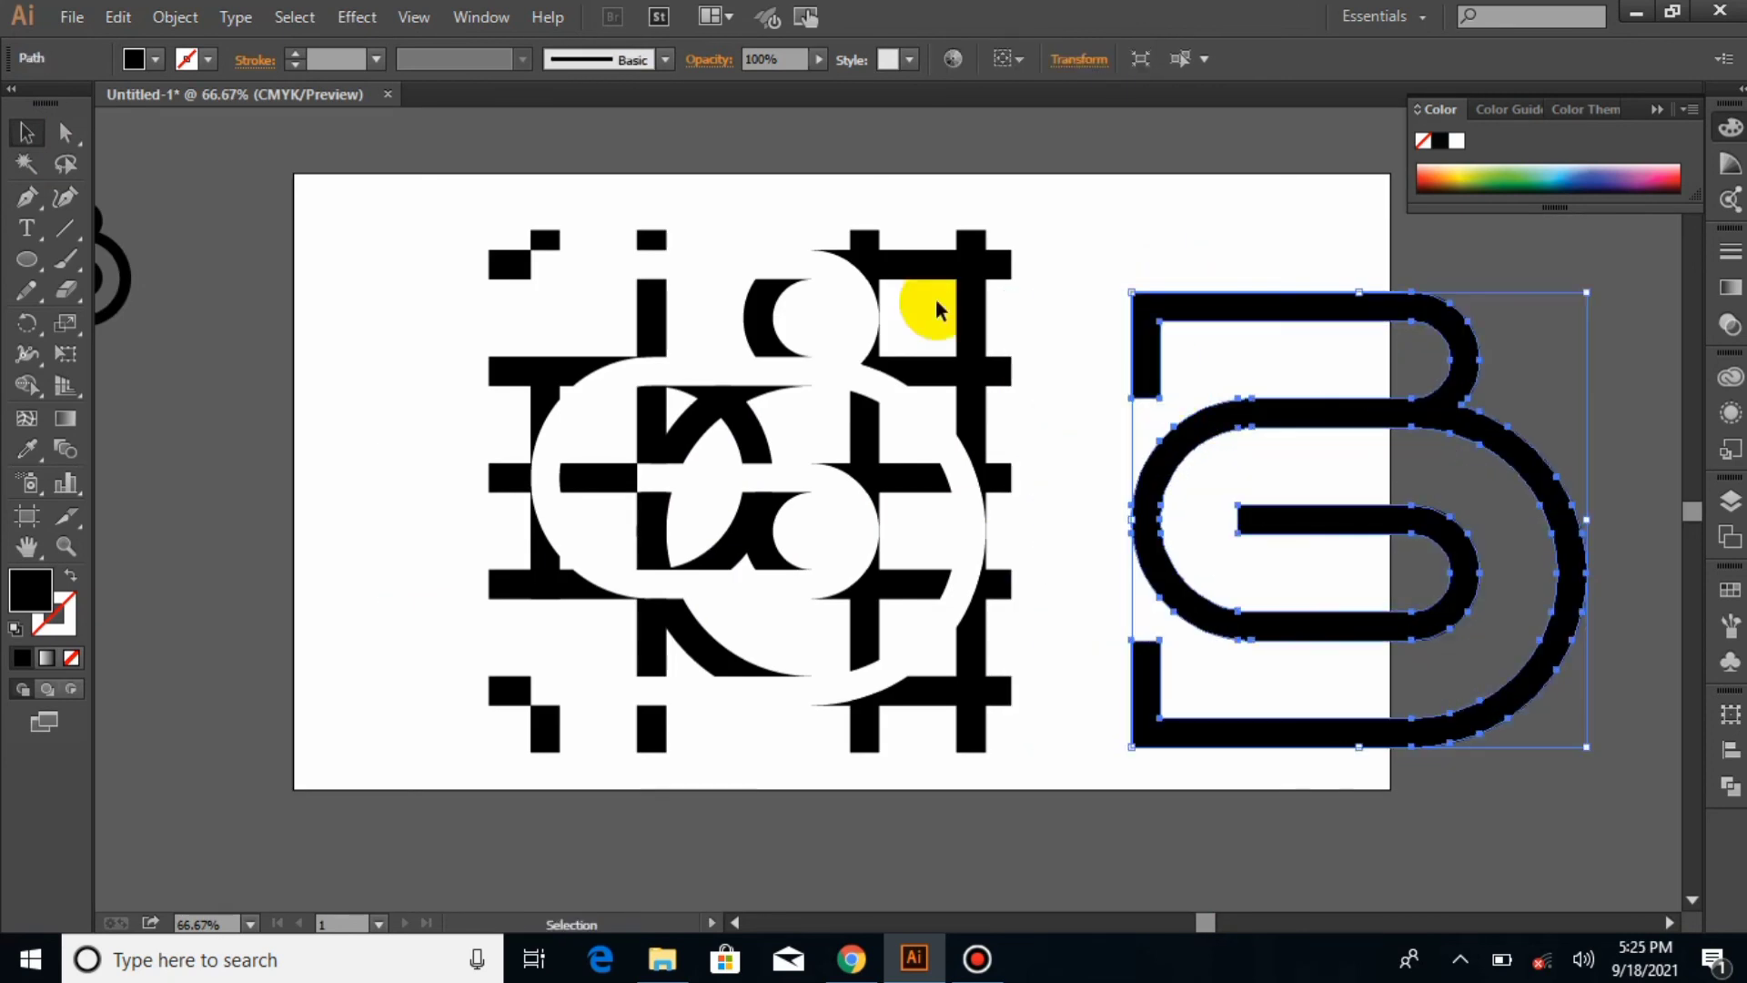
# Delete the leftover grid and circle pieces and move the B letterform back to the middle of the artboard
pyautogui.moveTo(689, 338); pyautogui.dragTo(1045, 778)
pyautogui.press('Delete')
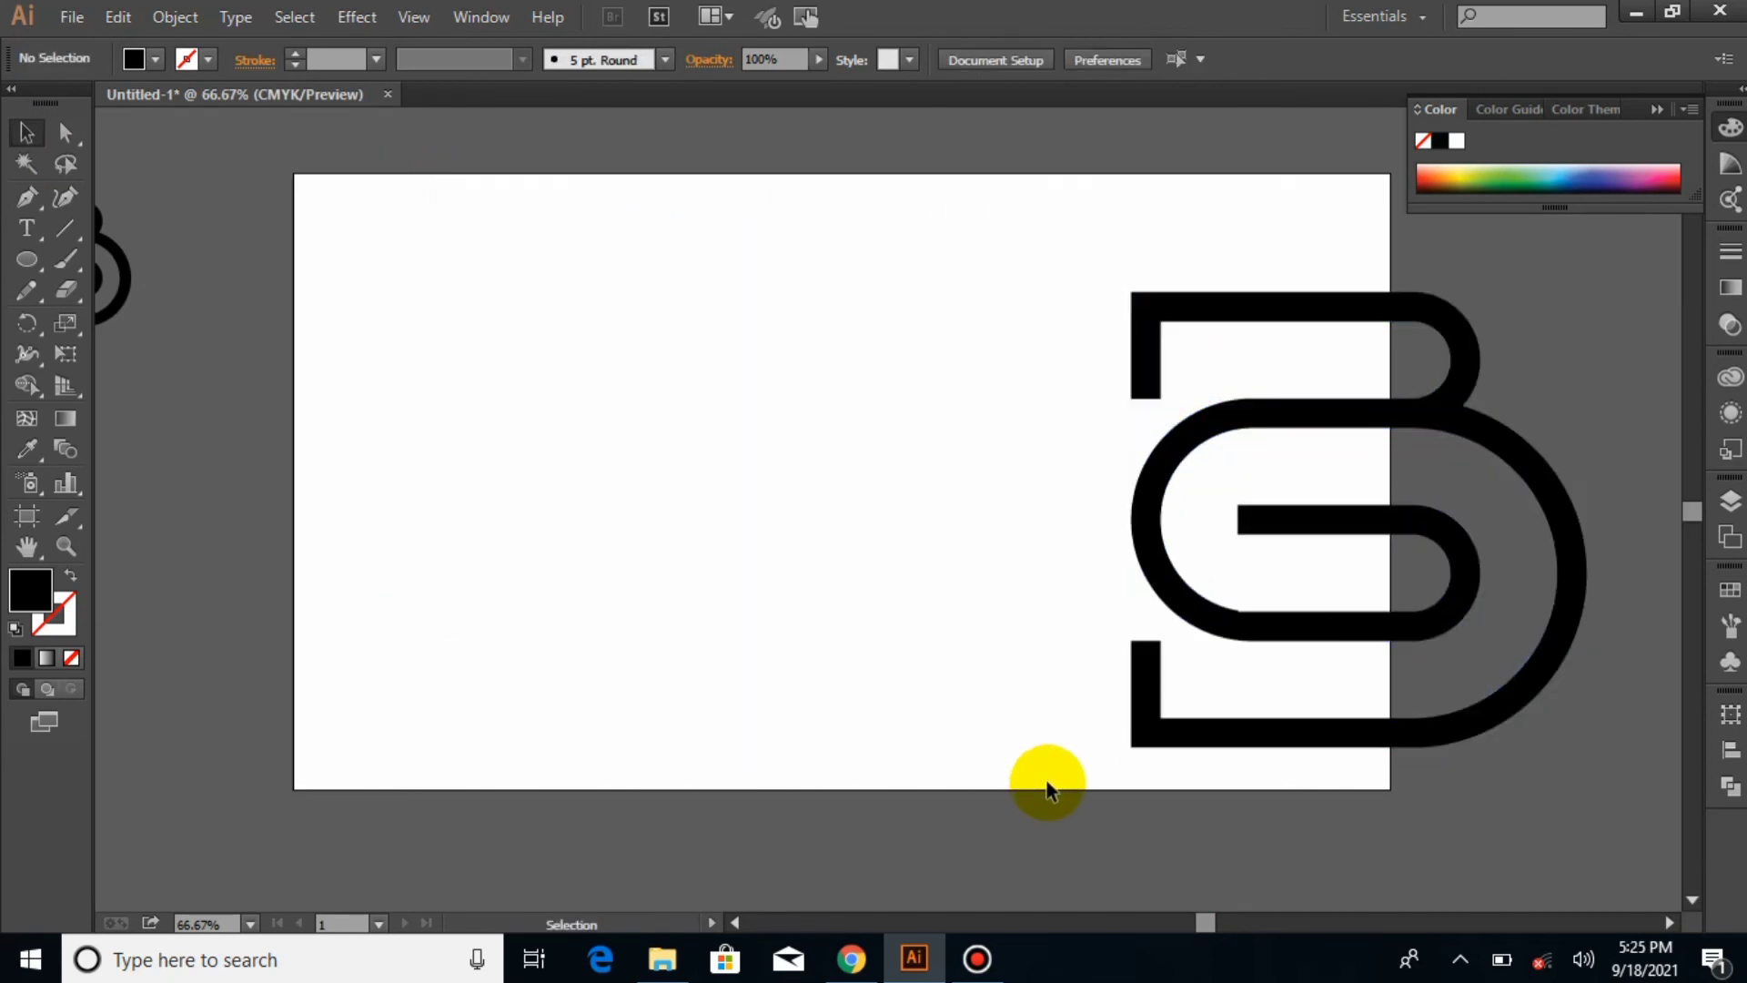
pyautogui.moveTo(1145, 582); pyautogui.dragTo(591, 533)
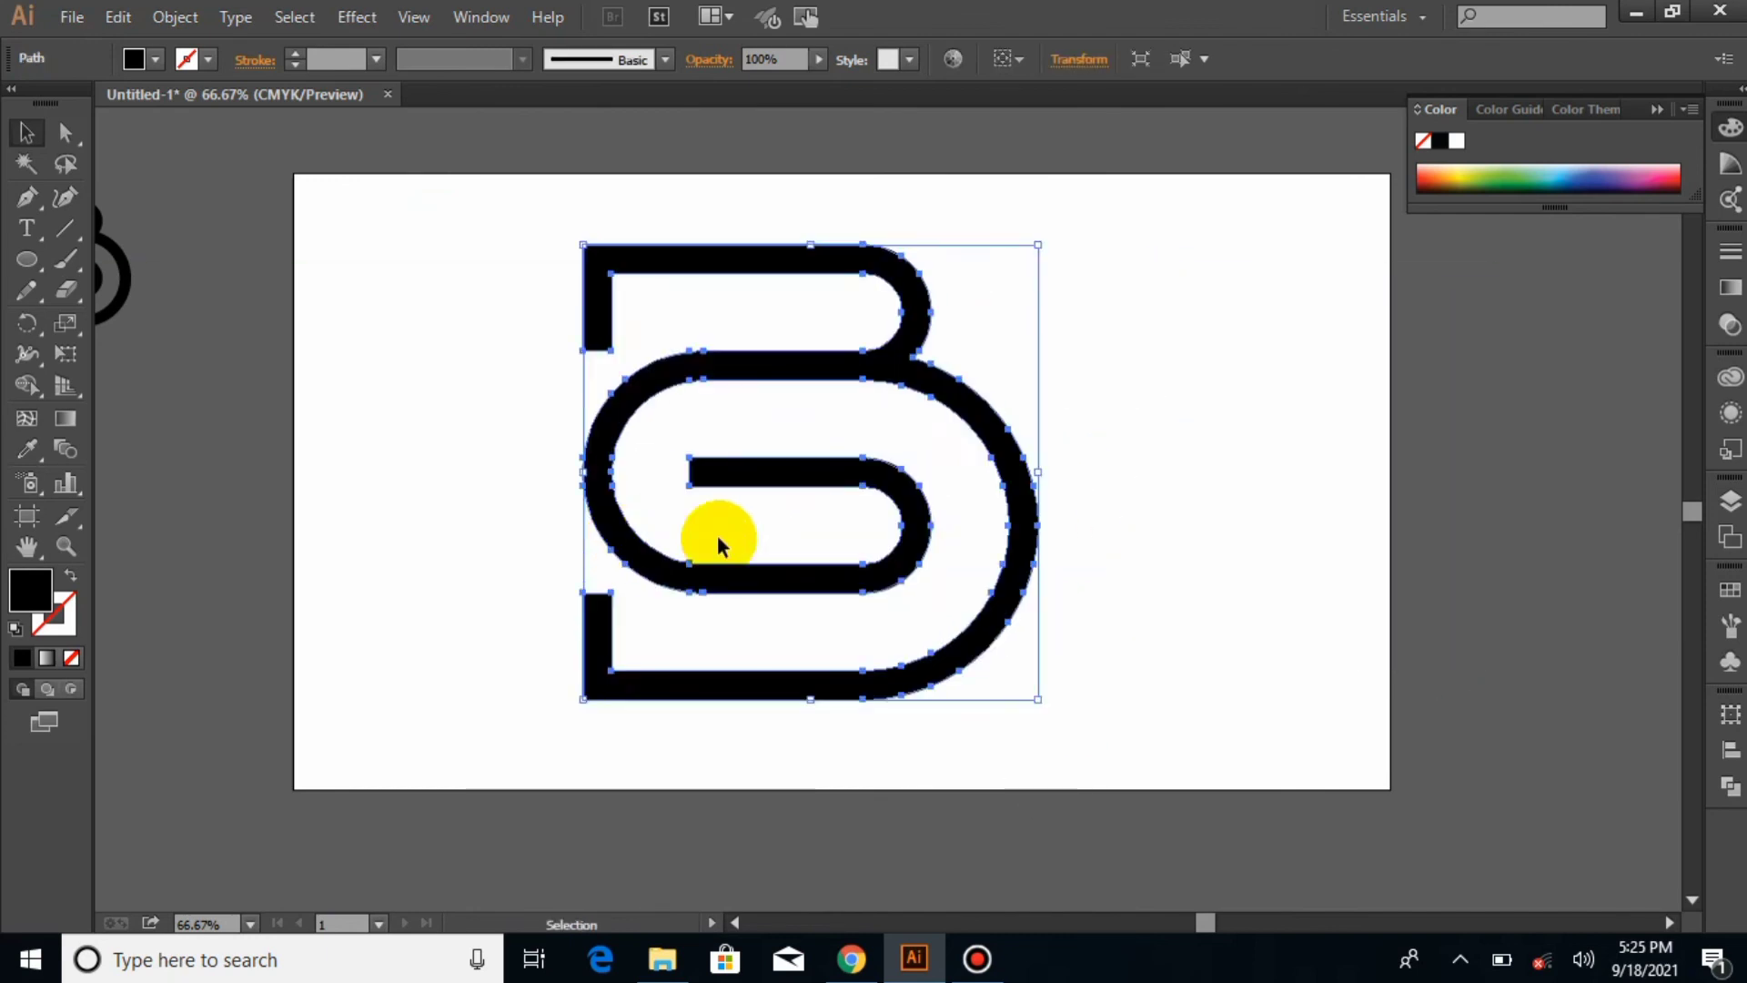
pyautogui.click(1220, 548)
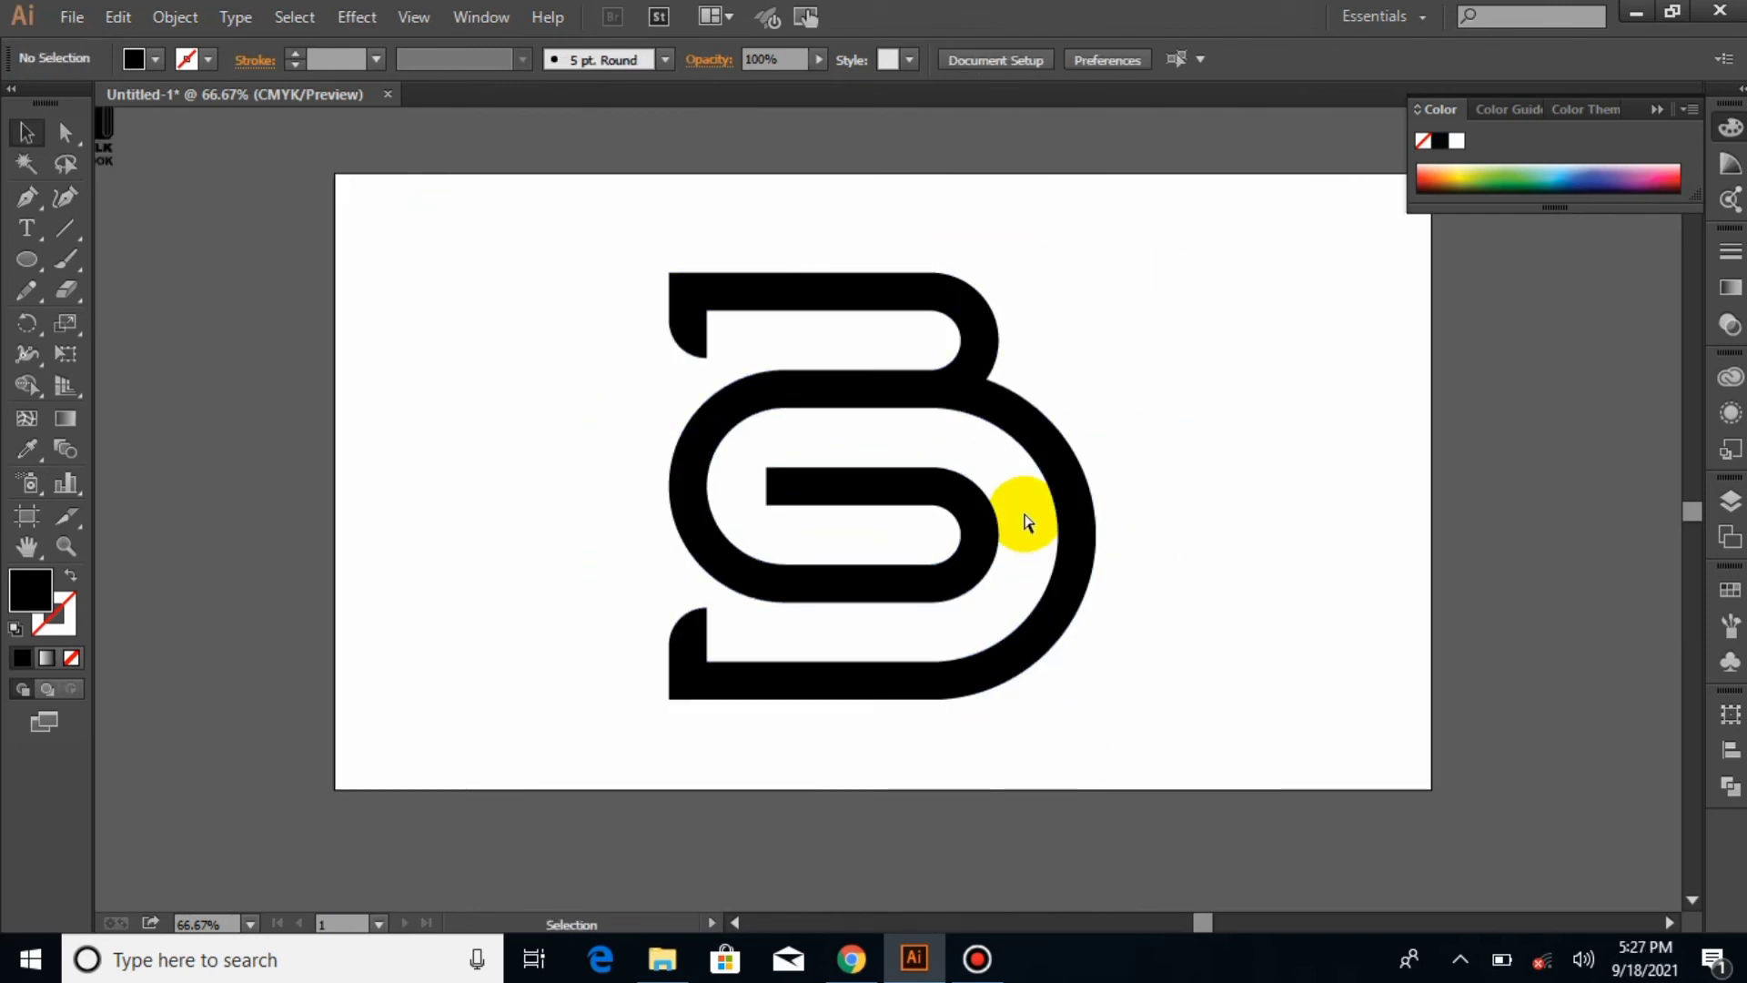
# Enlarge the B logo slightly and proportionally about its centre so it fills more of the artboard's height
pyautogui.click(937, 382)
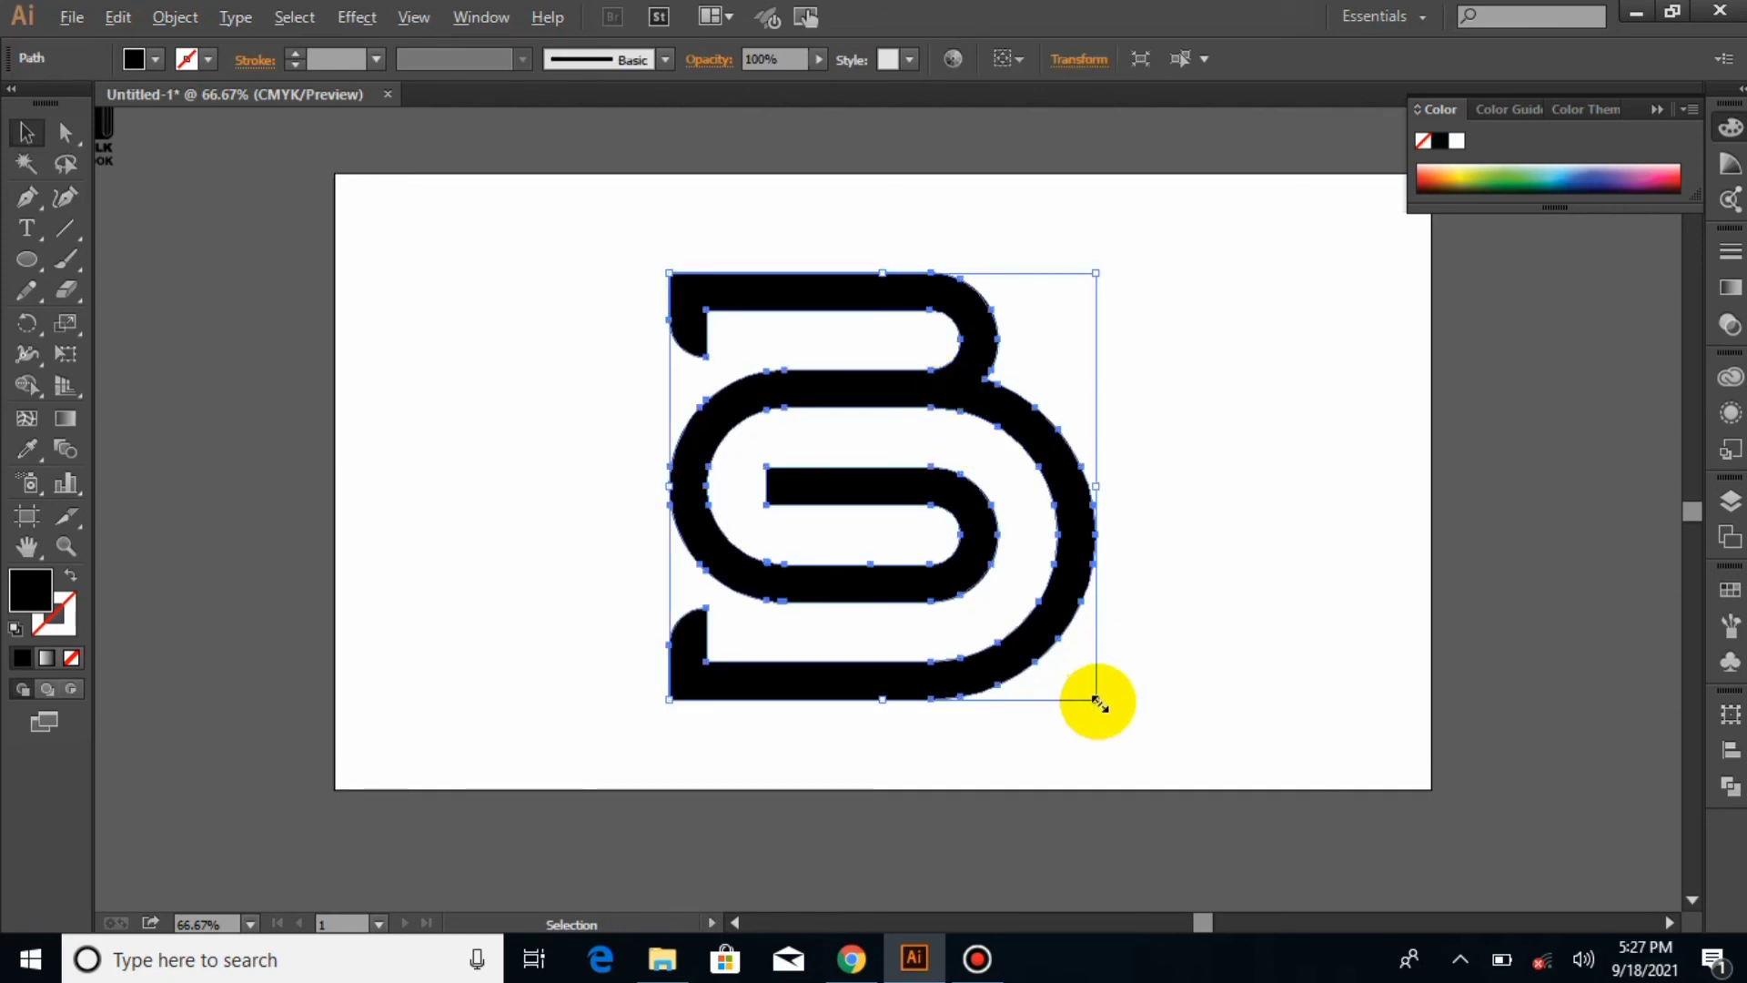
pyautogui.moveTo(1097, 702); pyautogui.dragTo(1133, 733)
pyautogui.click(1220, 545)
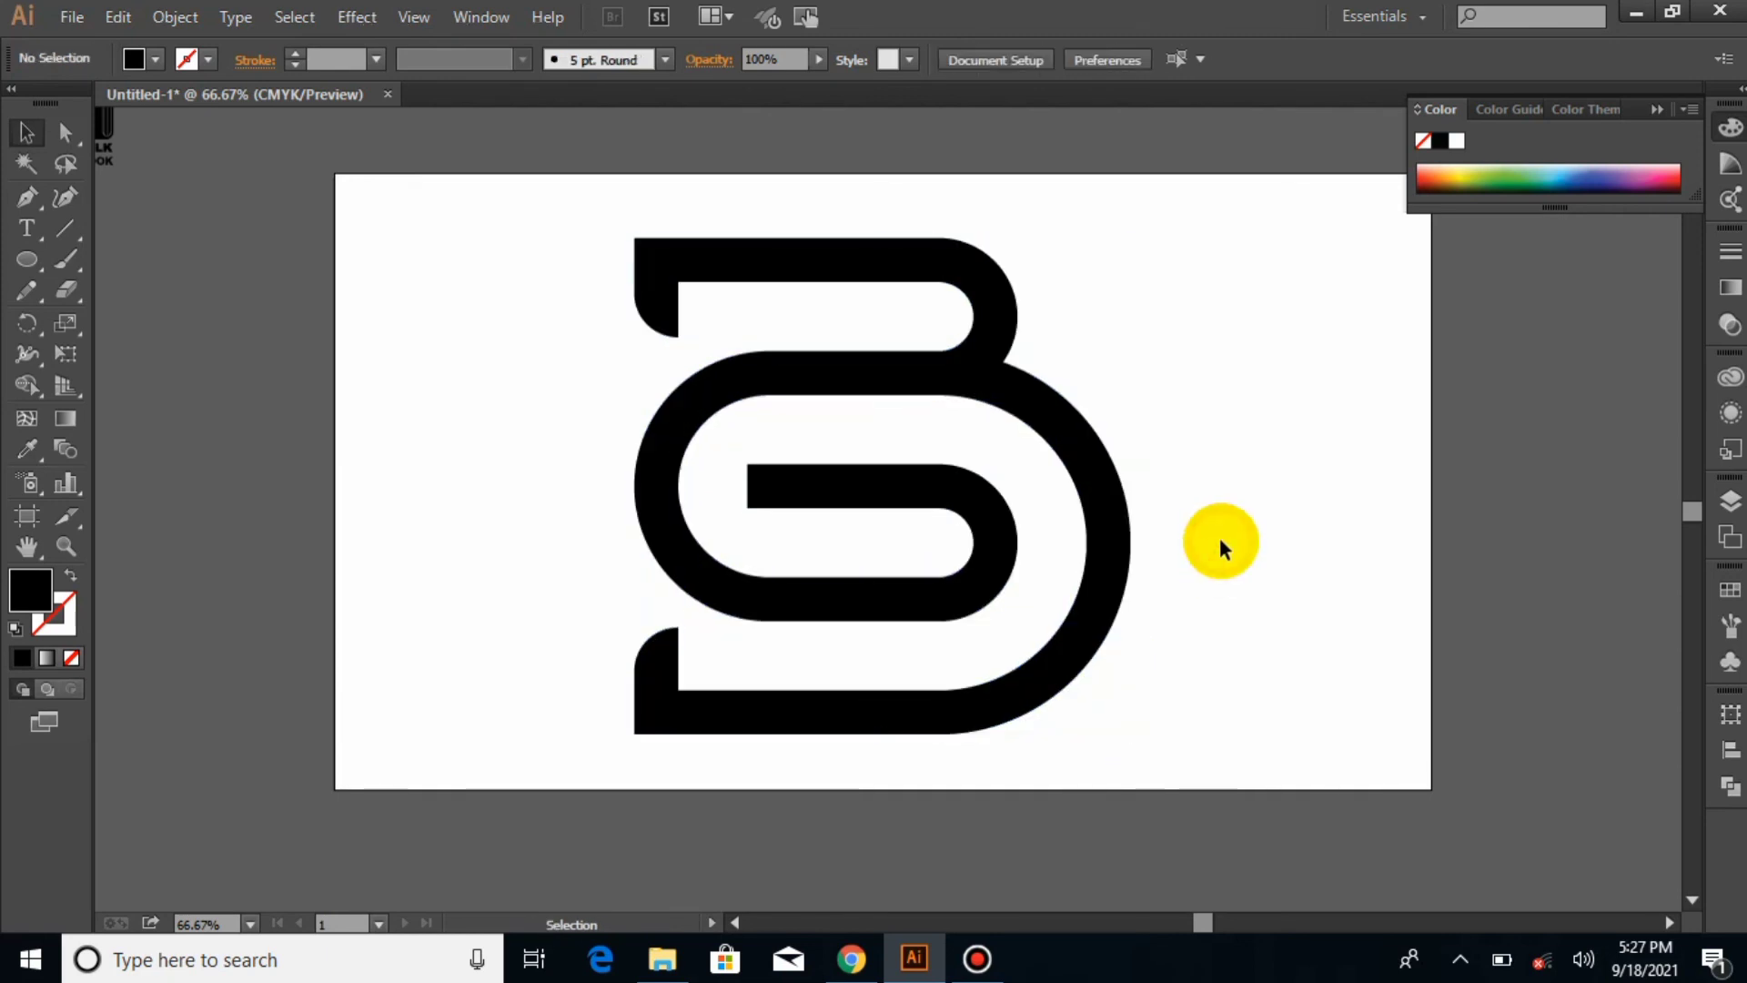